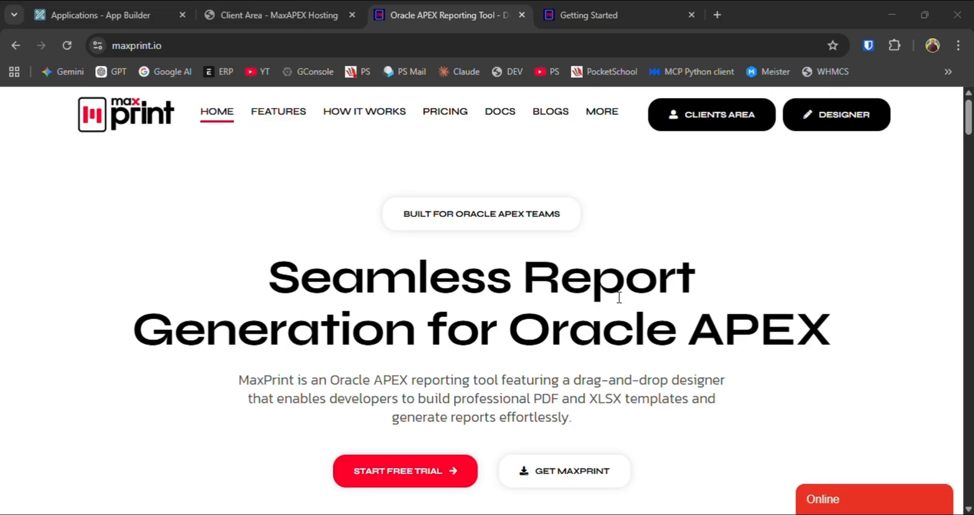
Step: Look over the MaxPrint home page and download the MaxPrint plugin package from it
{"action": "scroll", "coordinate": [584, 279], "scroll_direction": "down", "scroll_amount": 7}
{"action": "scroll", "coordinate": [576, 278], "scroll_direction": "down", "scroll_amount": 3}
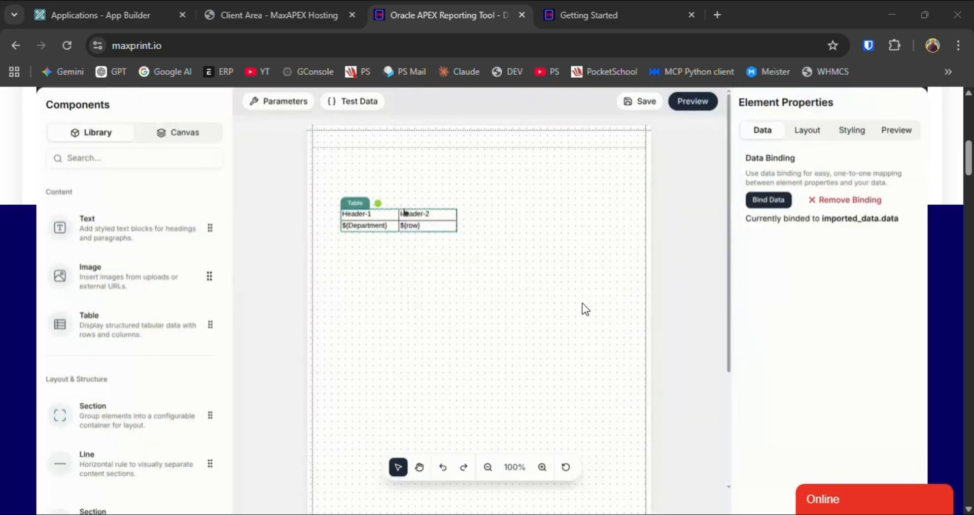
{"action": "scroll", "coordinate": [462, 252], "scroll_direction": "up", "scroll_amount": 10}
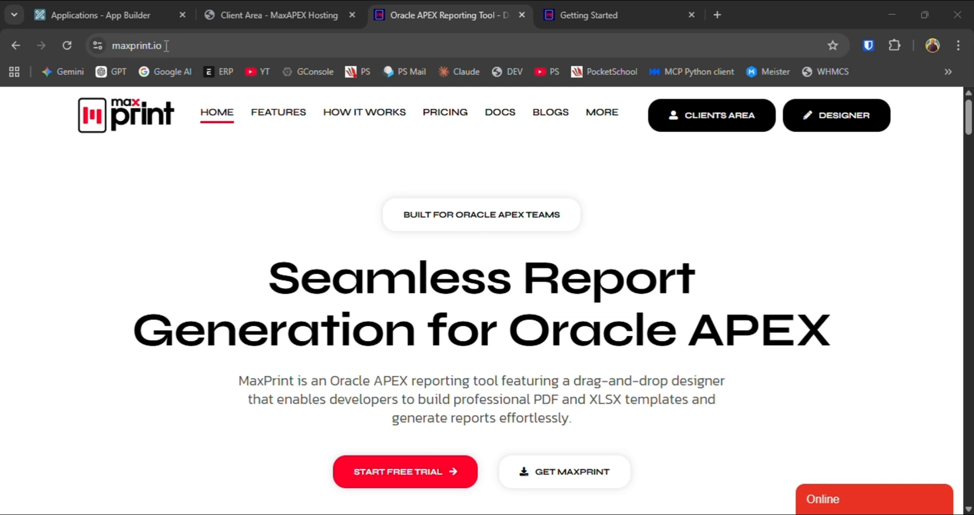
{"action": "left_click", "coordinate": [166, 45]}
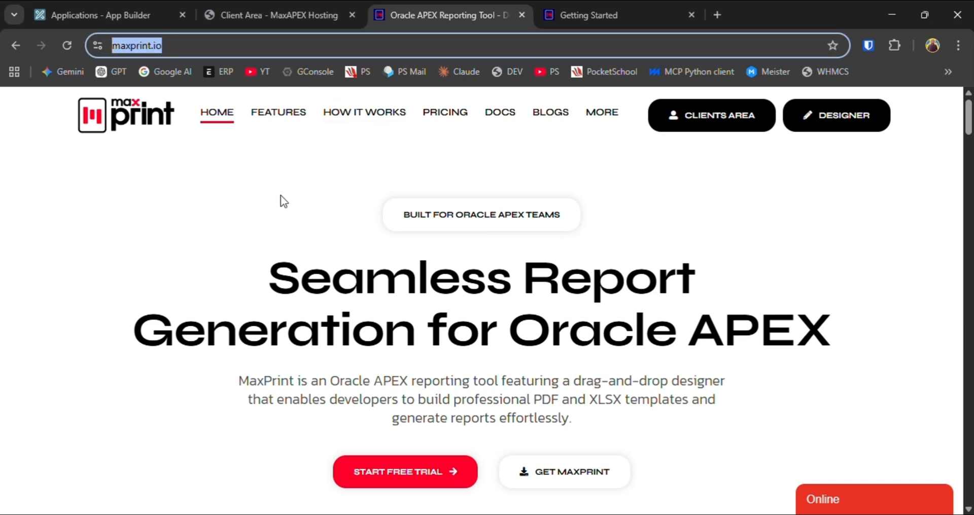
{"action": "left_click", "coordinate": [227, 213]}
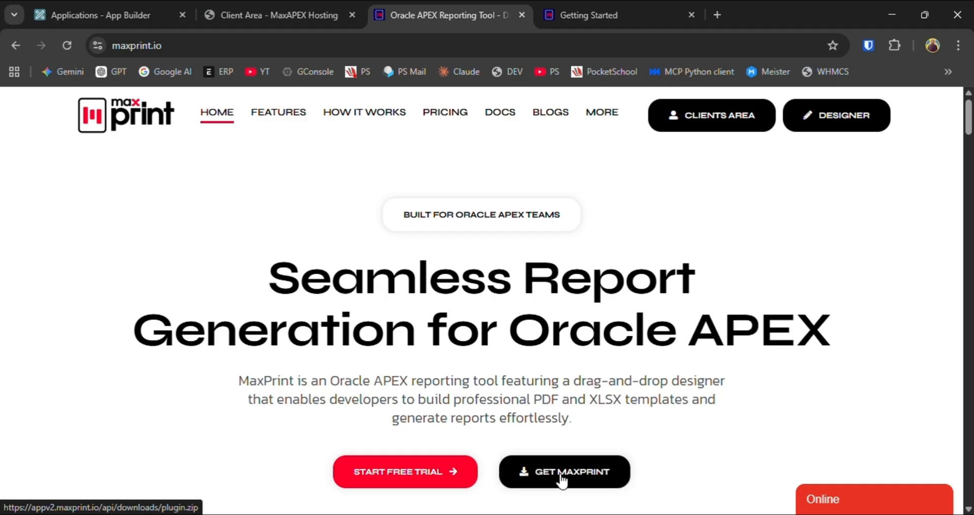
{"action": "left_click", "coordinate": [540, 467]}
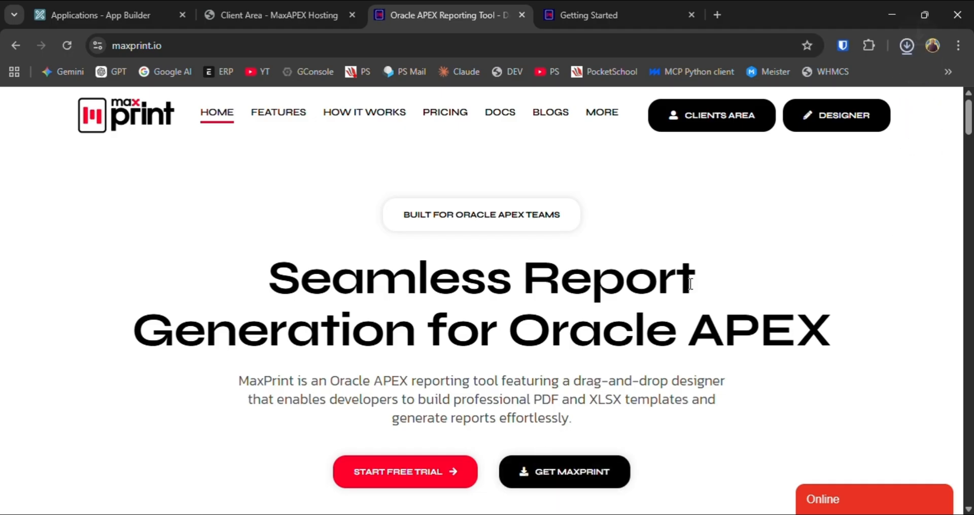
Step: Locate the downloaded plugin.zip in its folder, extract it to the default destination and open the extracted plugin folder
{"action": "left_click", "coordinate": [907, 45]}
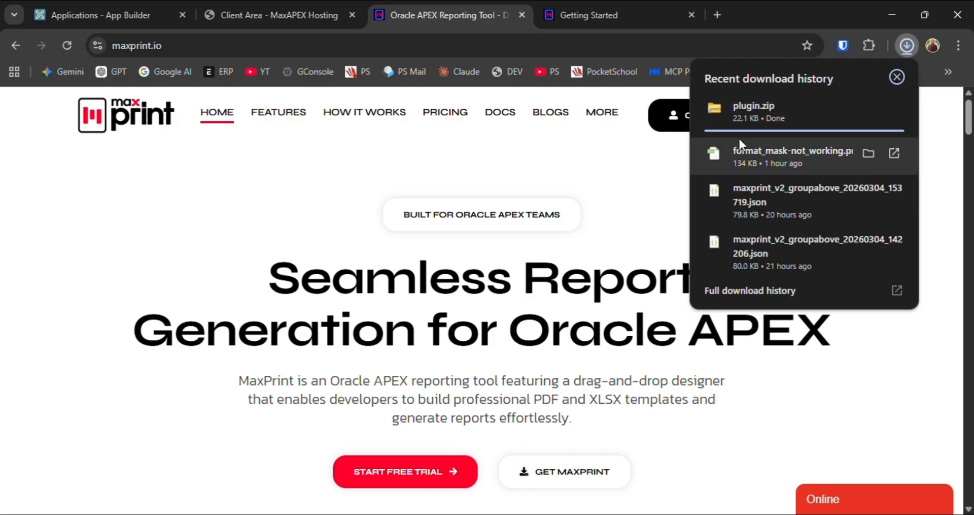
{"action": "left_click", "coordinate": [868, 106]}
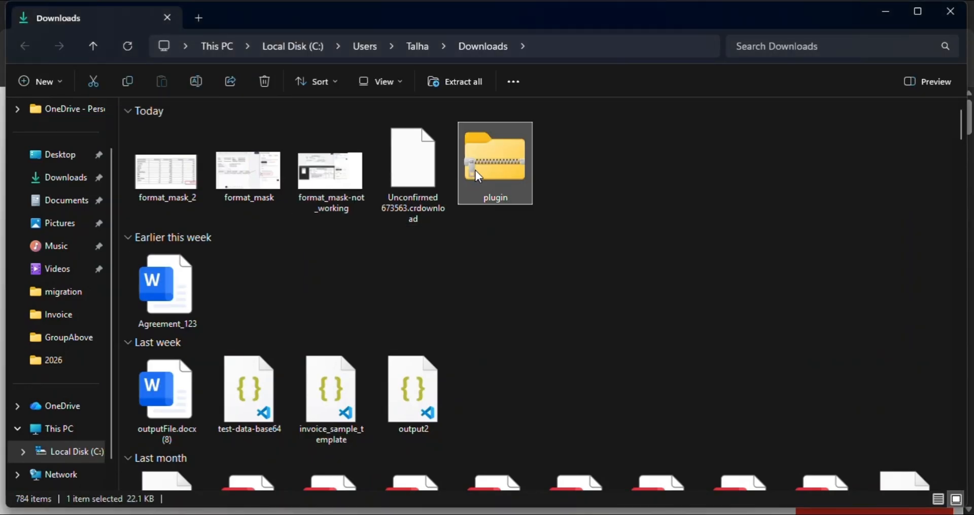
{"action": "right_click", "coordinate": [531, 142]}
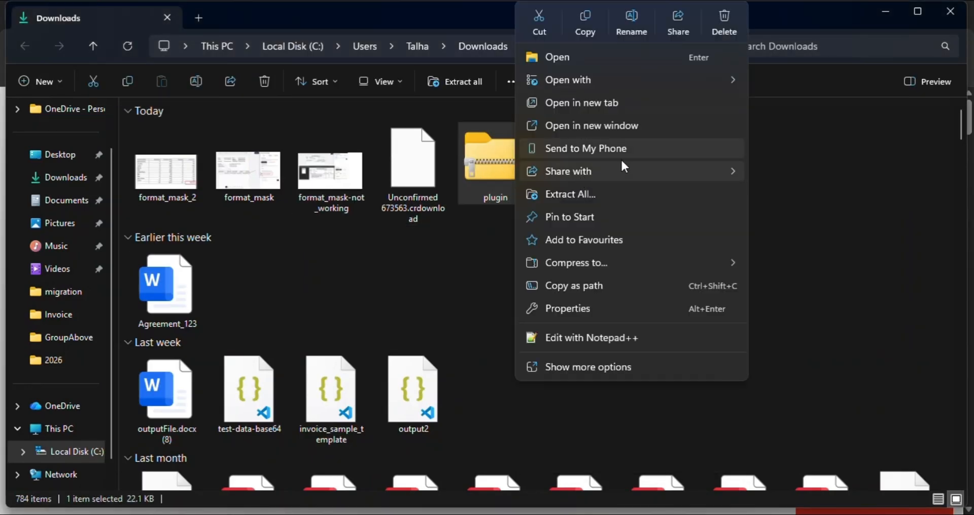
{"action": "left_click", "coordinate": [574, 192]}
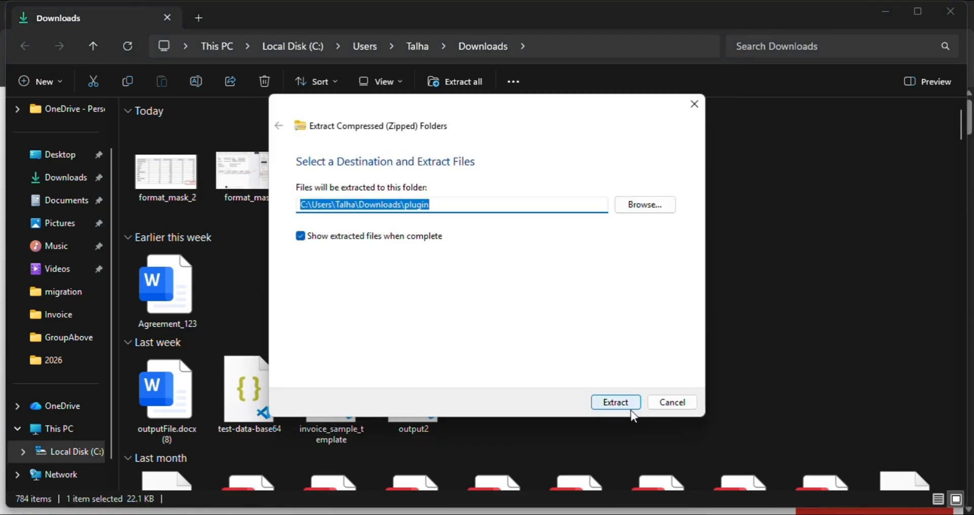
{"action": "left_click", "coordinate": [624, 406]}
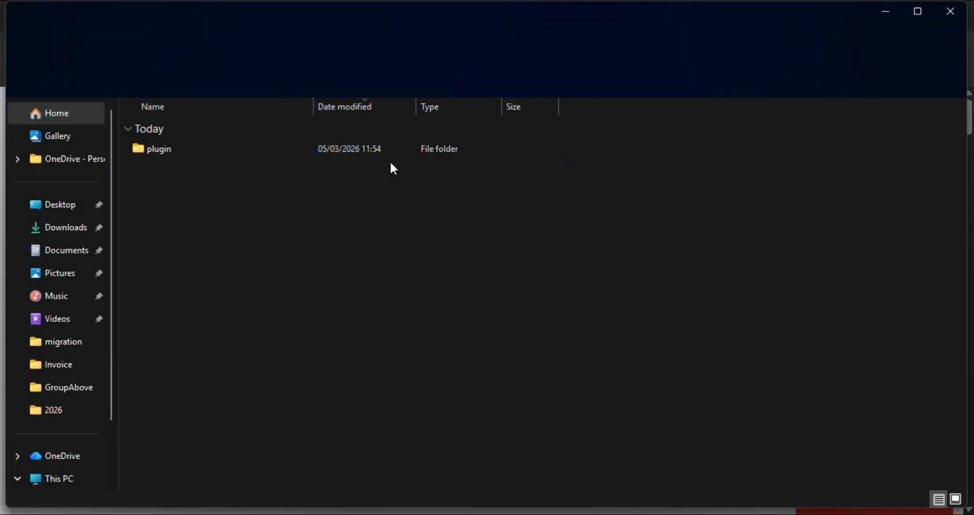
{"action": "double_click", "coordinate": [163, 154]}
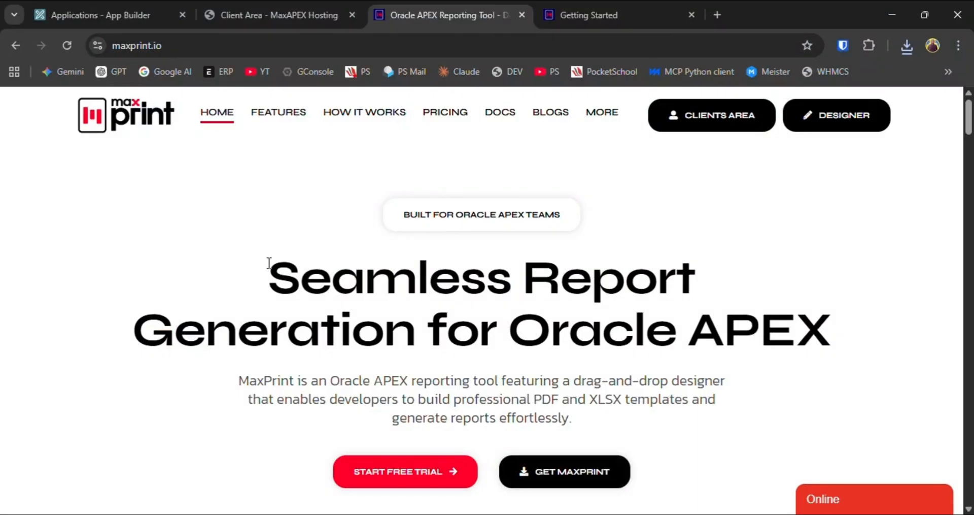
Step: Switch to Oracle APEX and open the SQL Scripts page of SQL Workshop
{"action": "left_click", "coordinate": [80, 15]}
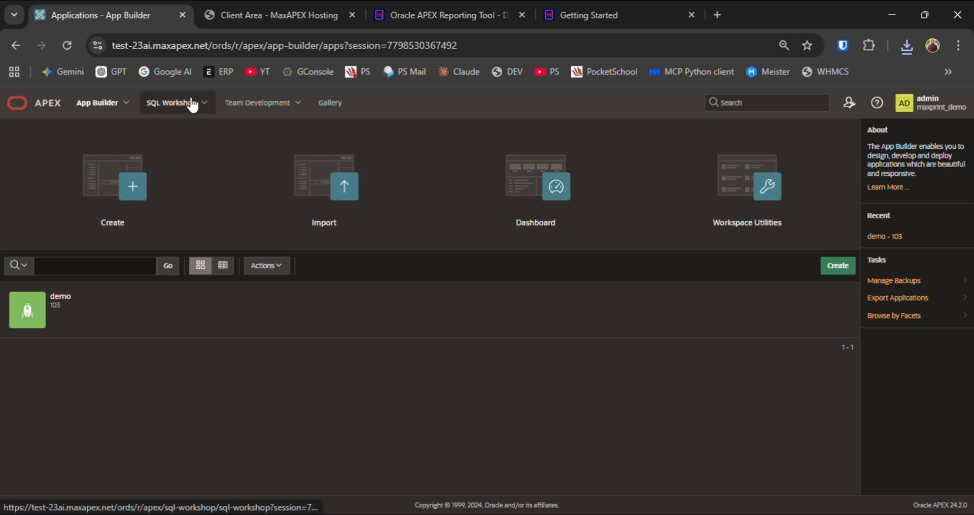
{"action": "left_click", "coordinate": [205, 105]}
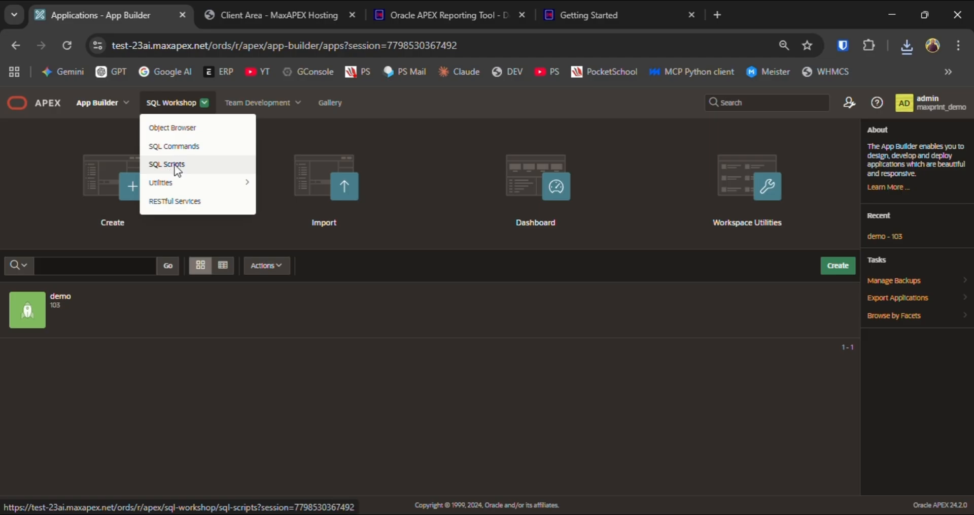
{"action": "left_click", "coordinate": [293, 178]}
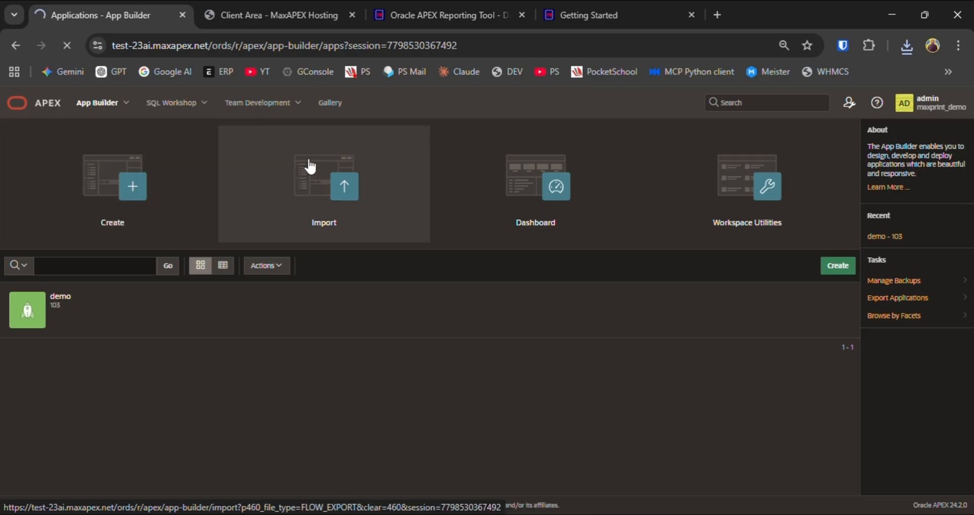
{"action": "left_click", "coordinate": [846, 159]}
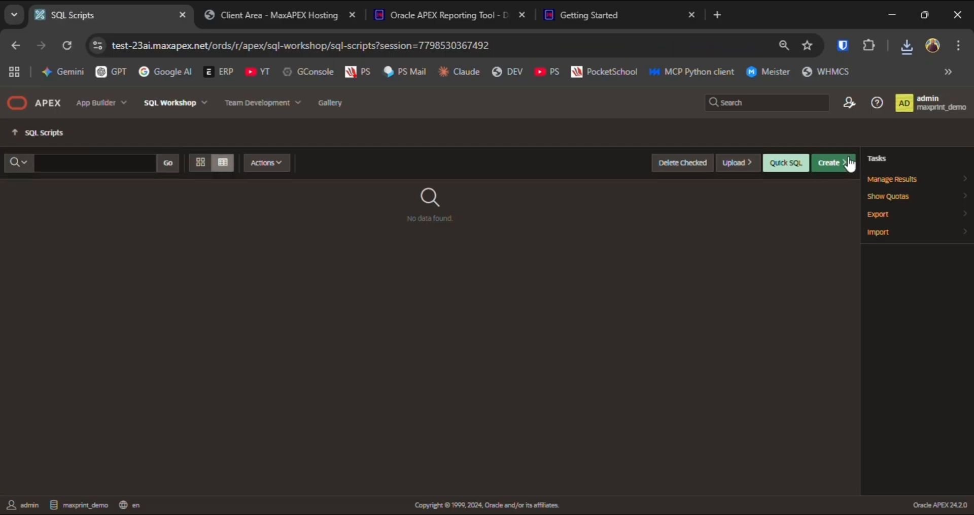
Step: Upload install_v2.sql from the extracted plugin folder as a SQL script and run it in the MAXPRINT_DEMO schema
{"action": "left_click", "coordinate": [733, 162]}
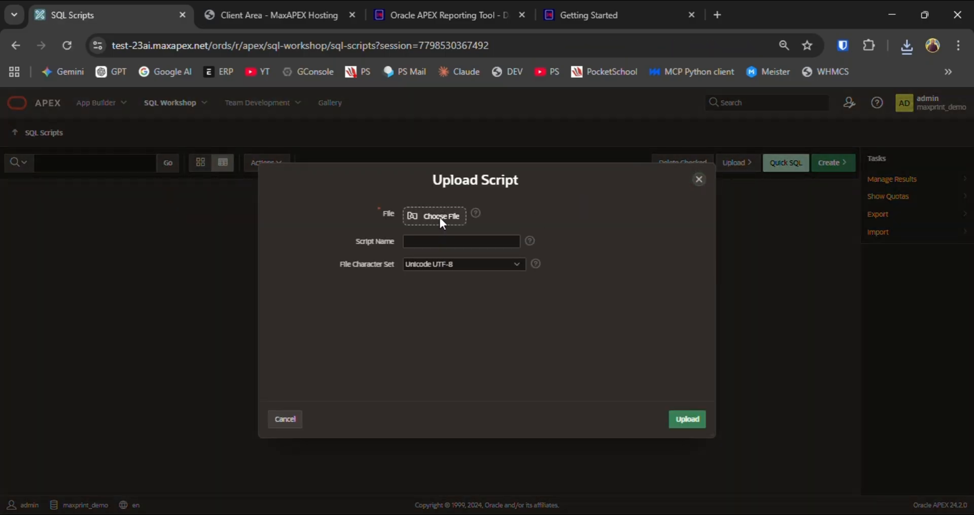
{"action": "left_click", "coordinate": [440, 215]}
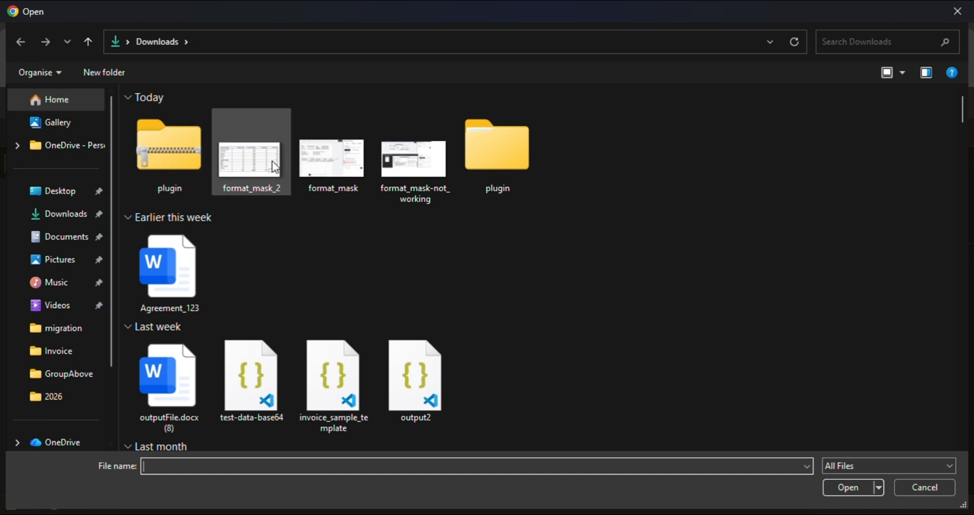
{"action": "double_click", "coordinate": [528, 152]}
{"action": "double_click", "coordinate": [185, 136]}
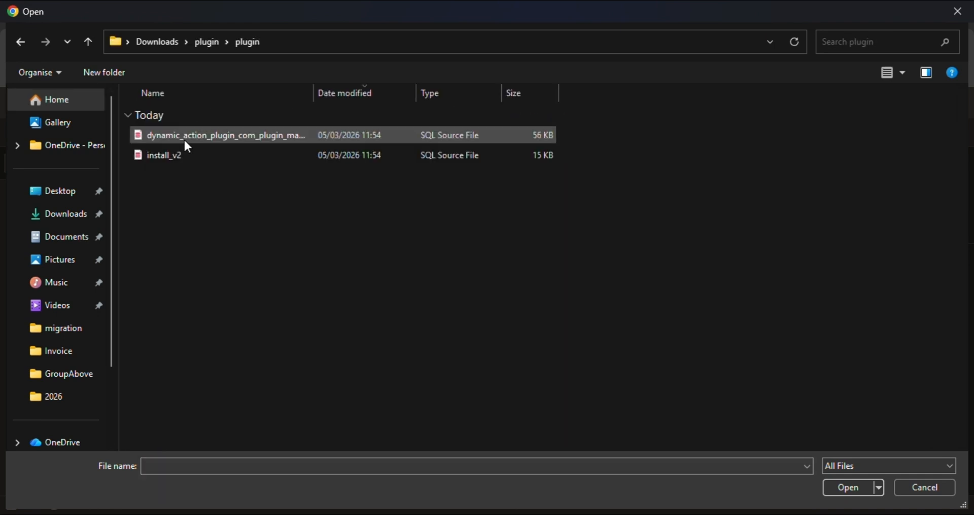
{"action": "double_click", "coordinate": [159, 156]}
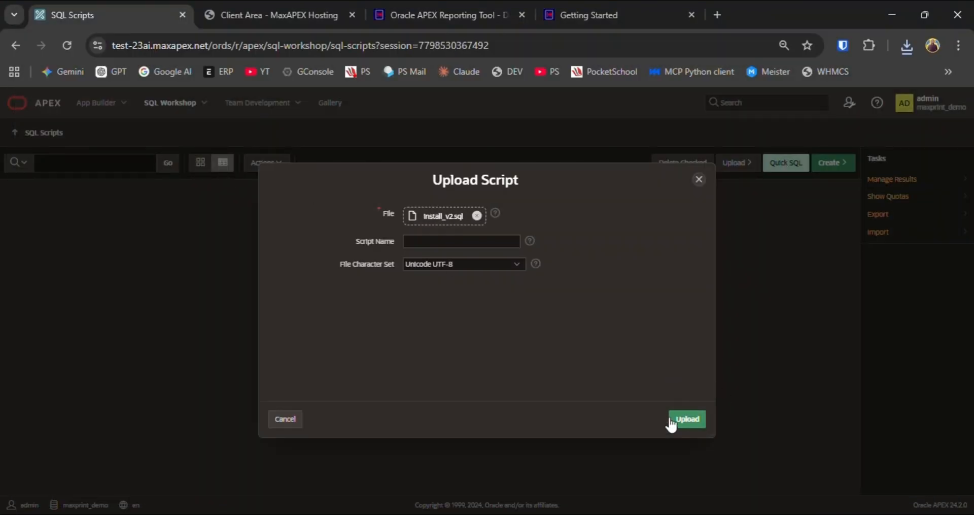
{"action": "left_click", "coordinate": [686, 421]}
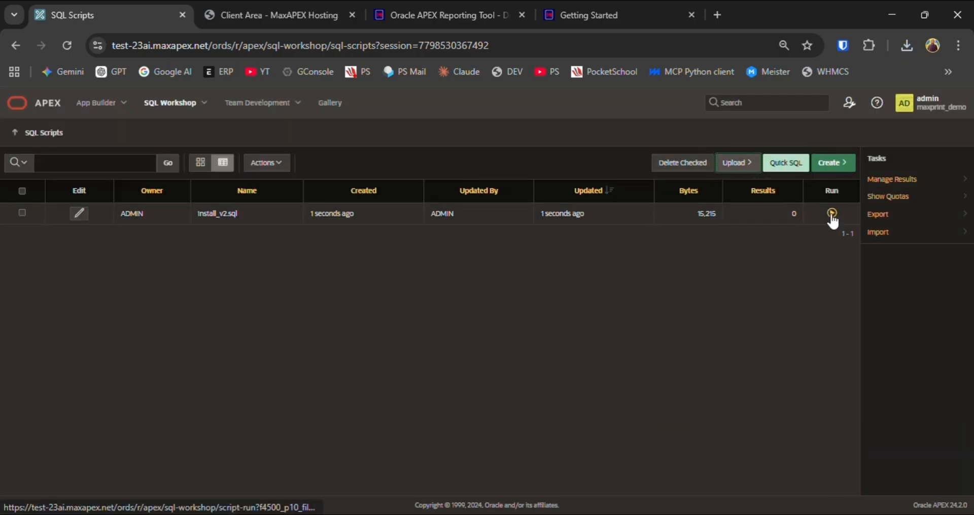
{"action": "left_click", "coordinate": [832, 214]}
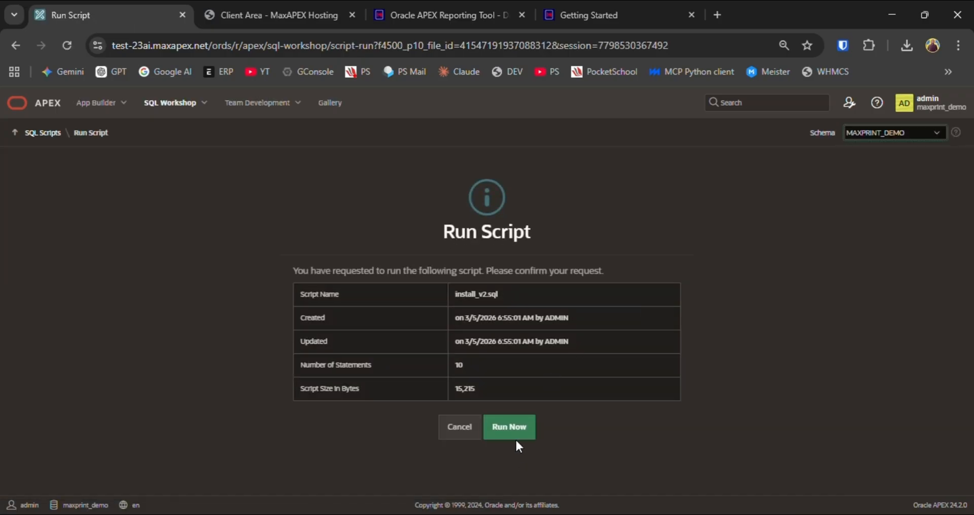
{"action": "left_click", "coordinate": [507, 429]}
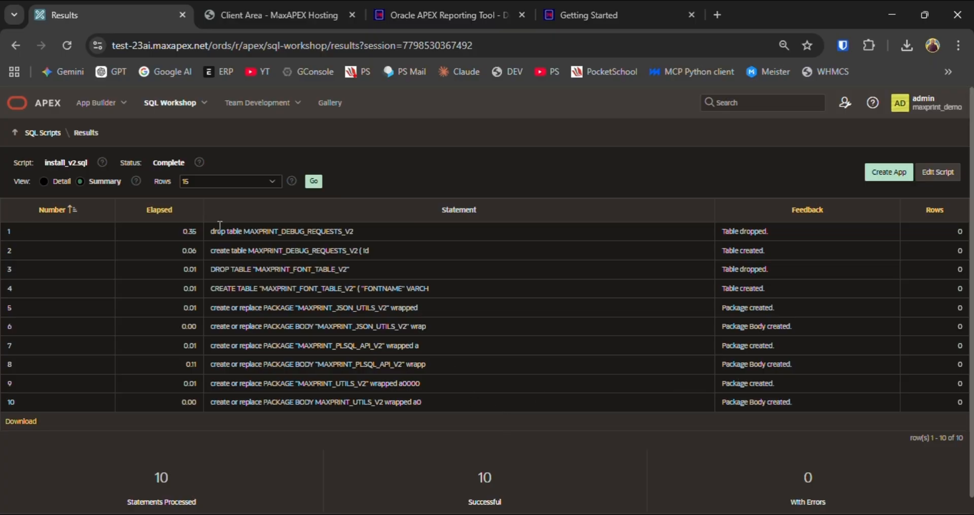
Step: Create a new application named maxprint_v2 with ID 105 in App Builder
{"action": "left_click", "coordinate": [104, 101]}
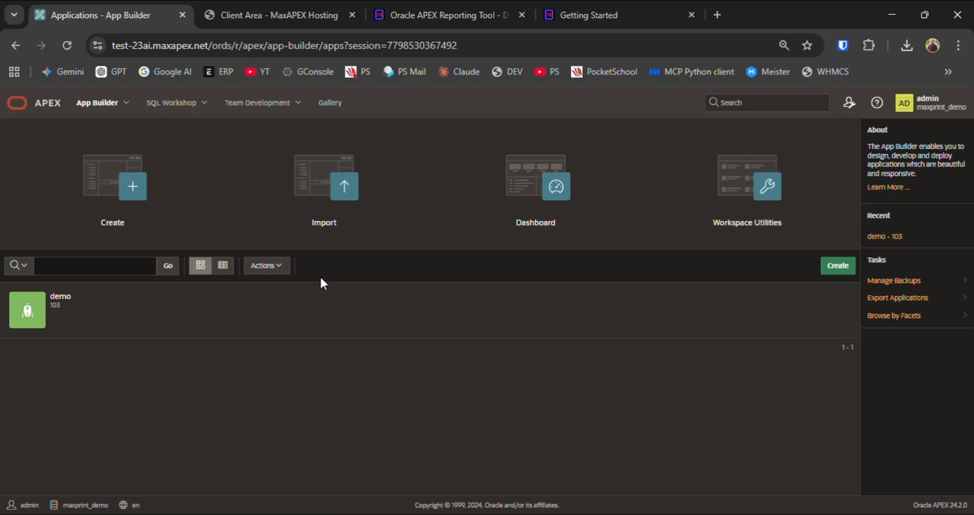
{"action": "left_click", "coordinate": [837, 265]}
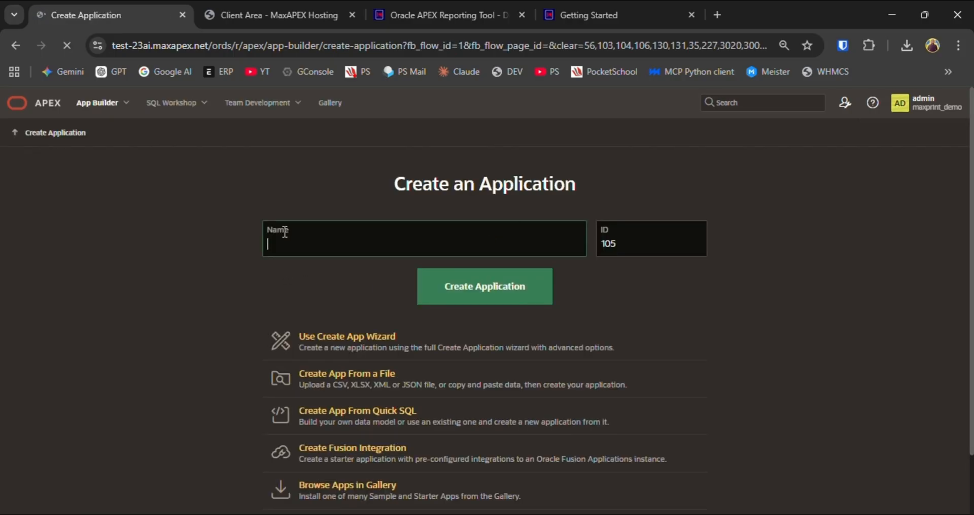
{"action": "type", "text": "maxprint_v2"}
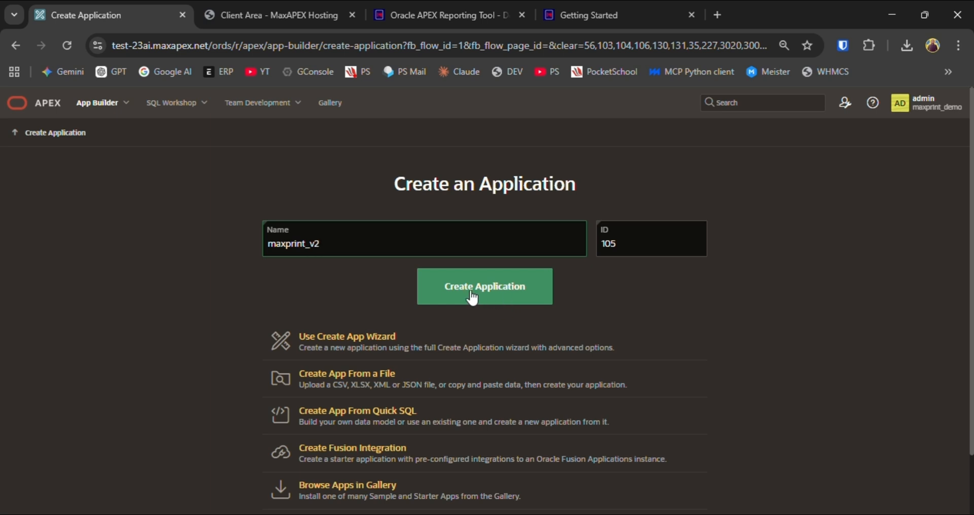
{"action": "double_click", "coordinate": [283, 244]}
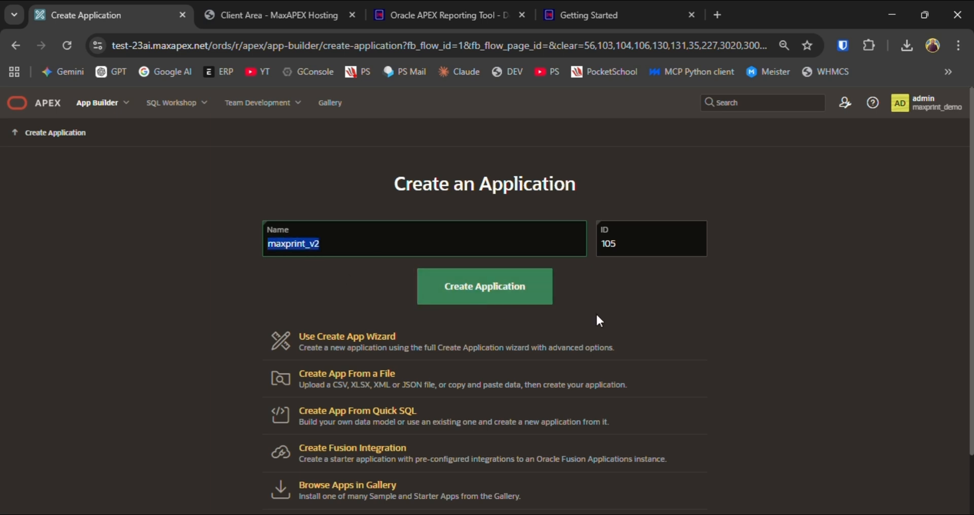
{"action": "left_click", "coordinate": [508, 295]}
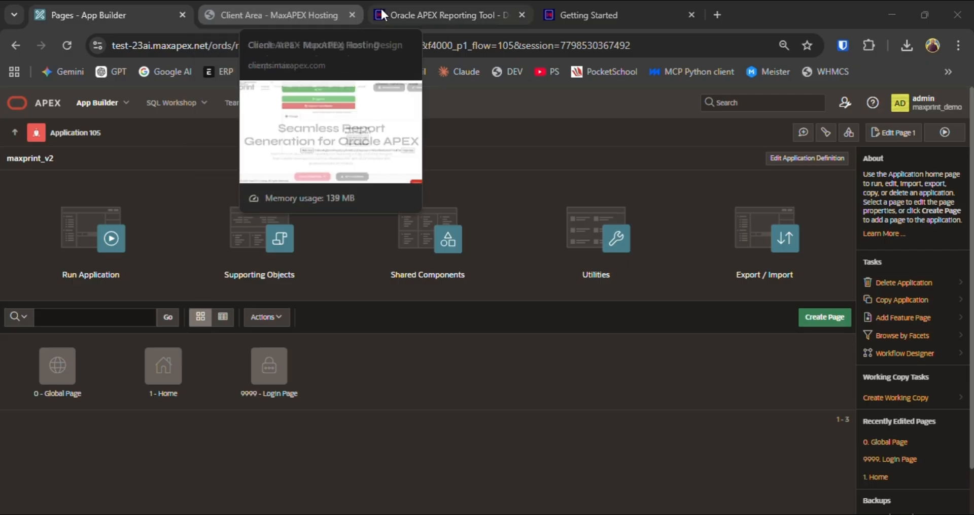
Step: Review the MaxPrint documentation's Installation guide through the steps on opening the application and going to Plug-ins
{"action": "left_click", "coordinate": [440, 14]}
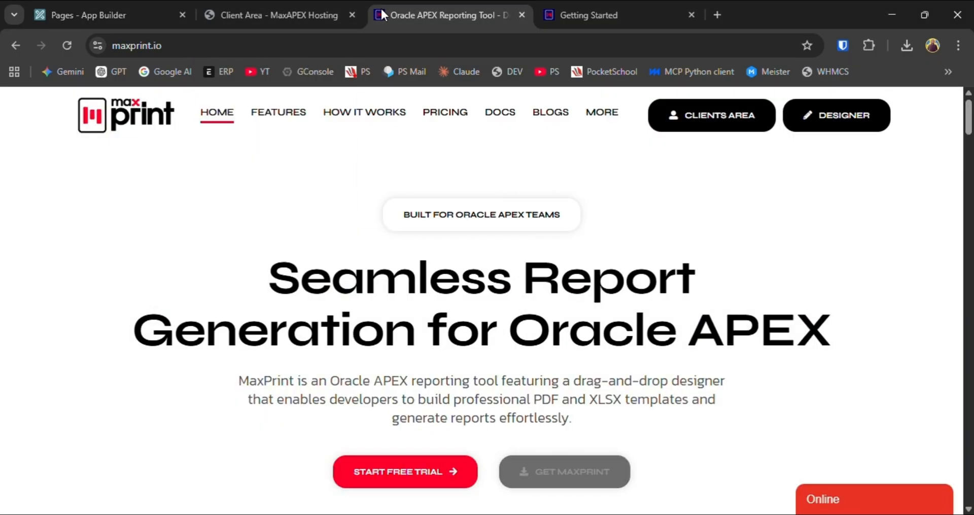
{"action": "left_click", "coordinate": [627, 14]}
{"action": "left_click", "coordinate": [94, 276]}
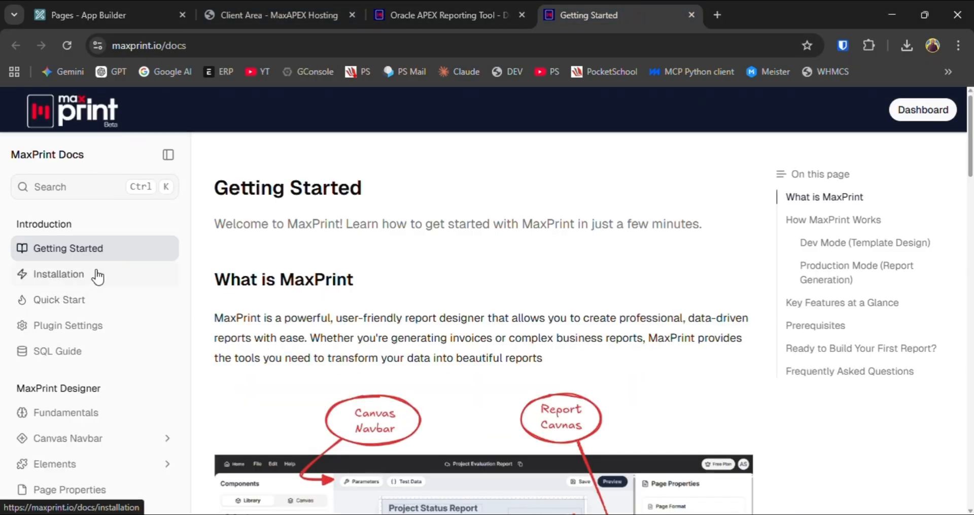
{"action": "scroll", "coordinate": [334, 262], "scroll_direction": "down", "scroll_amount": 15}
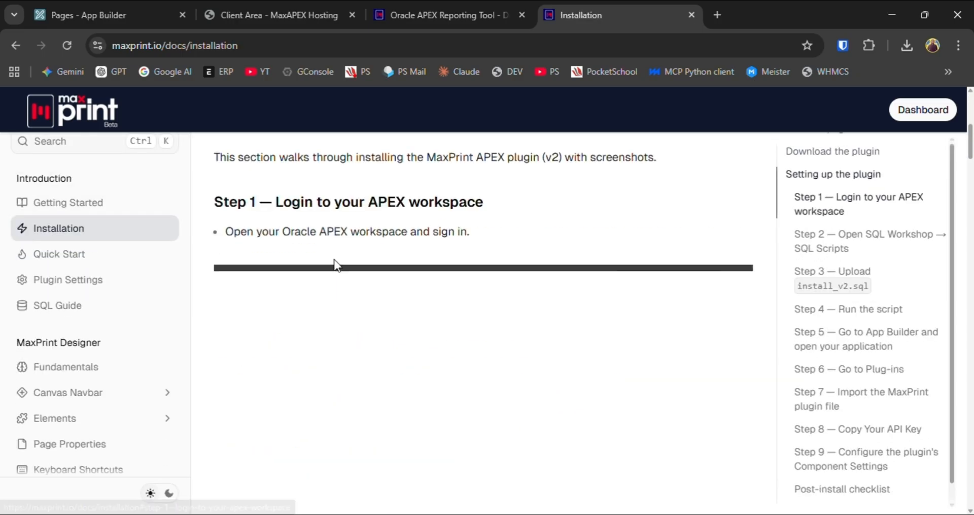
{"action": "scroll", "coordinate": [337, 265], "scroll_direction": "down", "scroll_amount": 10}
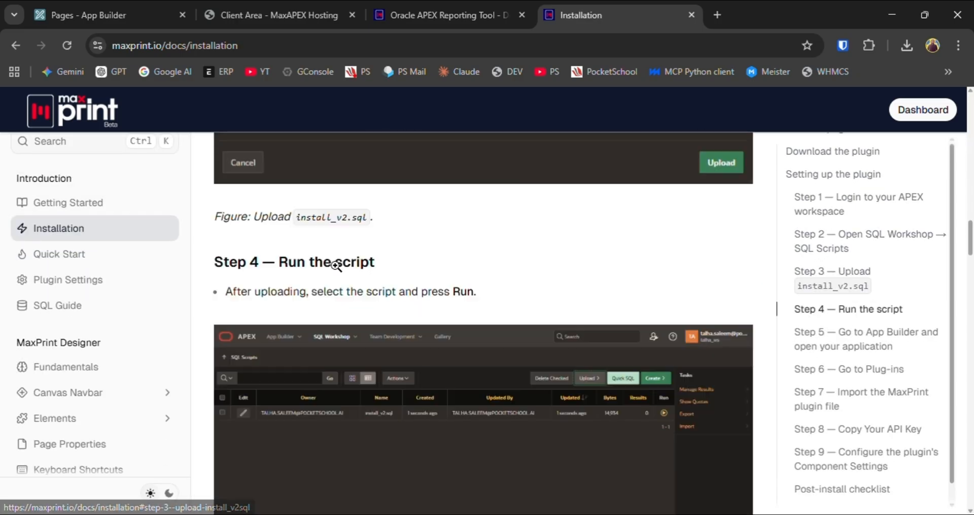
{"action": "scroll", "coordinate": [336, 273], "scroll_direction": "down", "scroll_amount": 12}
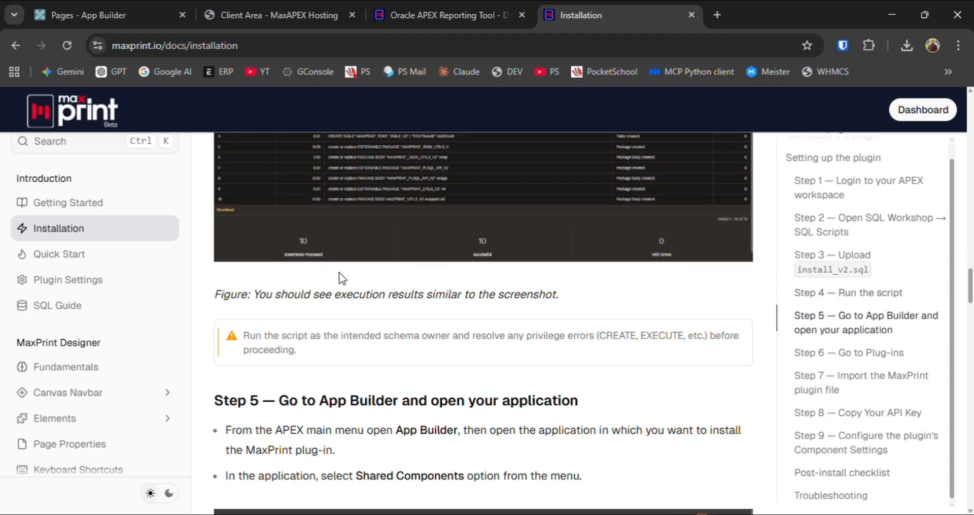
{"action": "scroll", "coordinate": [339, 272], "scroll_direction": "down", "scroll_amount": 3}
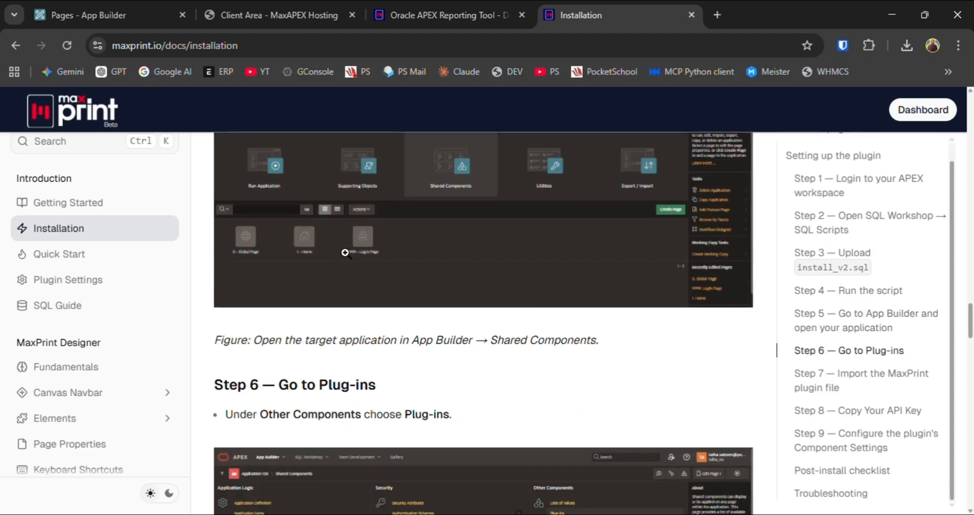
Step: Return to Oracle APEX and open the Plug-ins page in the Shared Components of application maxprint_v2
{"action": "left_click", "coordinate": [101, 16]}
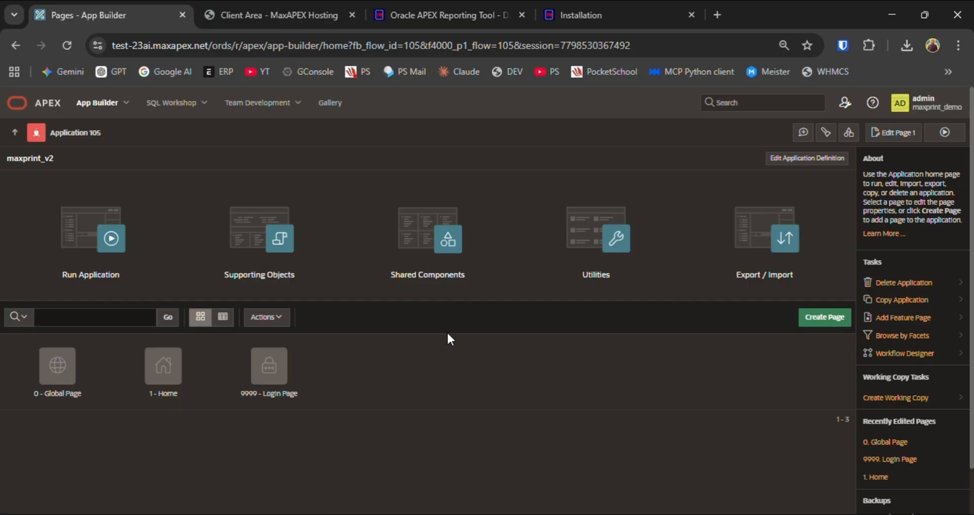
{"action": "left_click", "coordinate": [416, 235]}
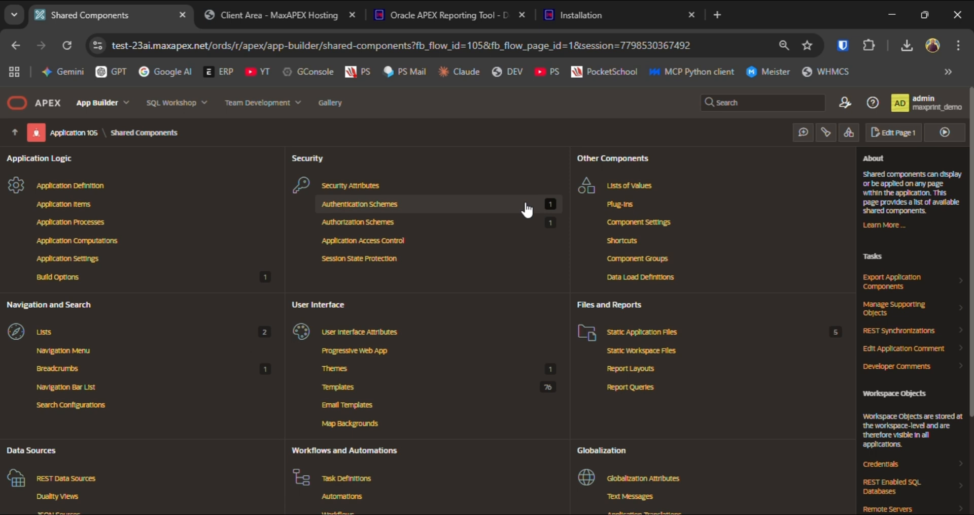
{"action": "left_click", "coordinate": [617, 208]}
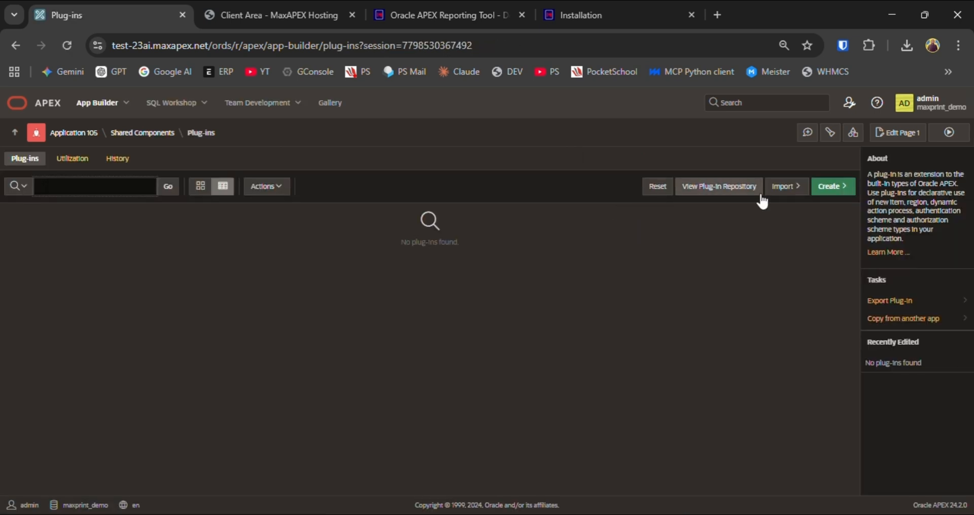
Step: Import the dynamic action plug-in SQL file from the extracted plugin folder and install it into application 105 maxprint_v2
{"action": "left_click", "coordinate": [787, 188]}
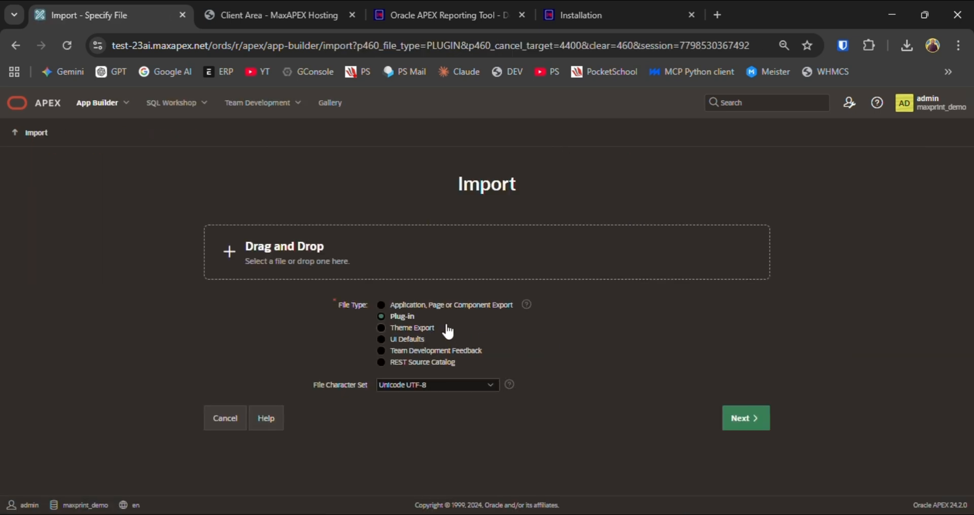
{"action": "left_click", "coordinate": [358, 256]}
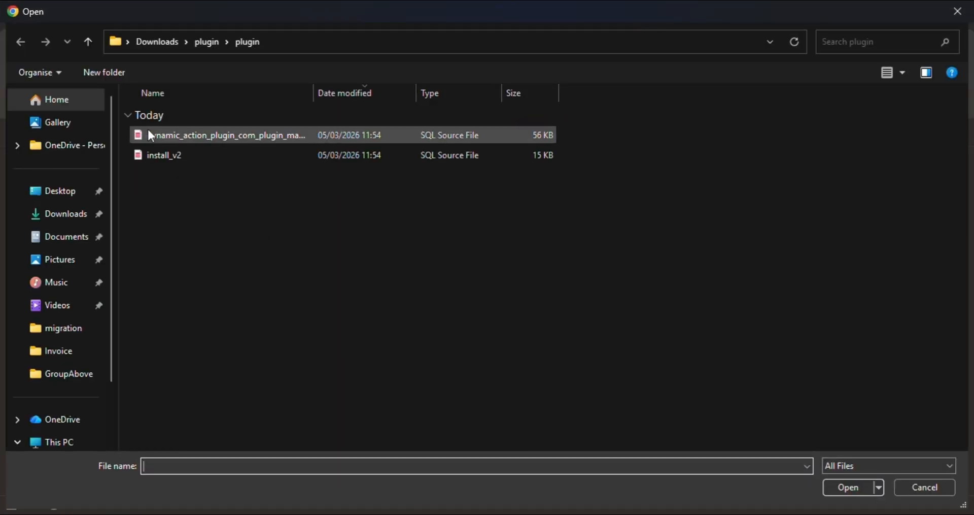
{"action": "left_click", "coordinate": [188, 133]}
{"action": "left_click", "coordinate": [188, 133]}
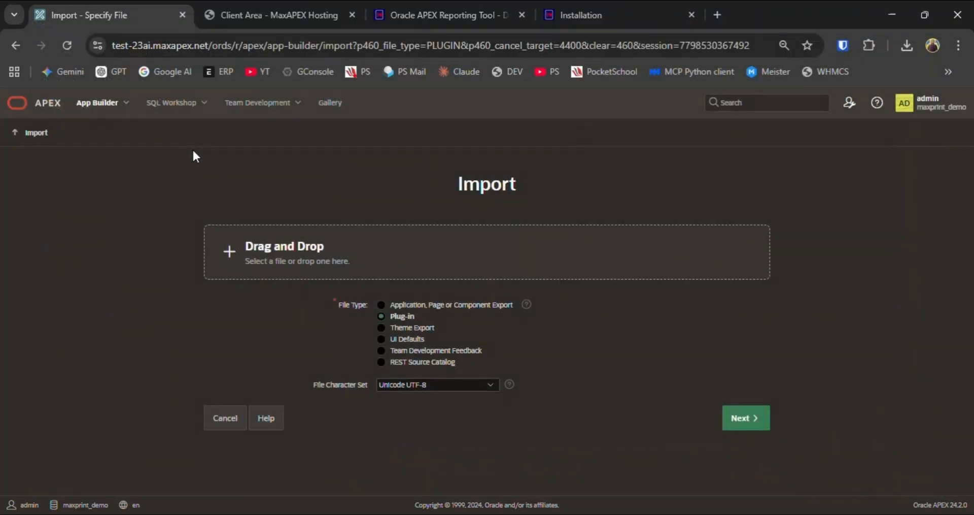
{"action": "left_click", "coordinate": [737, 419]}
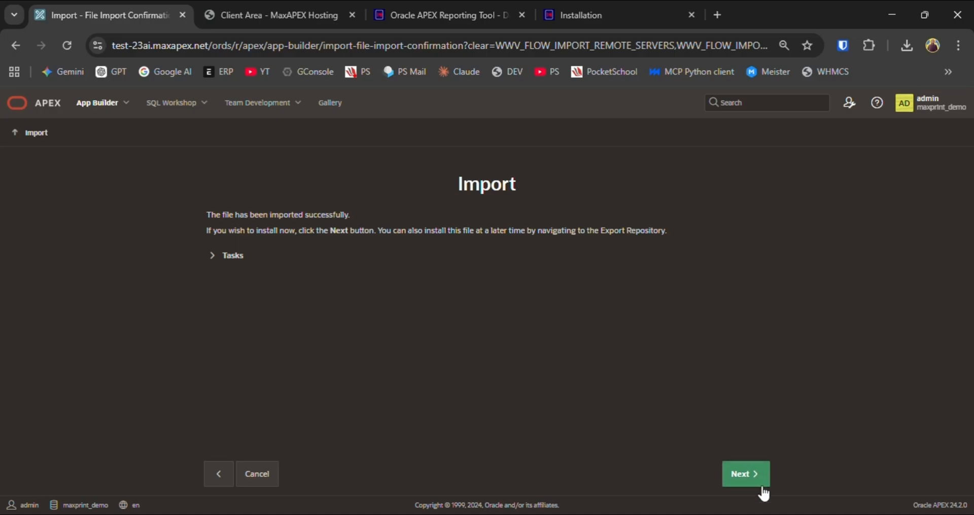
{"action": "left_click", "coordinate": [757, 481]}
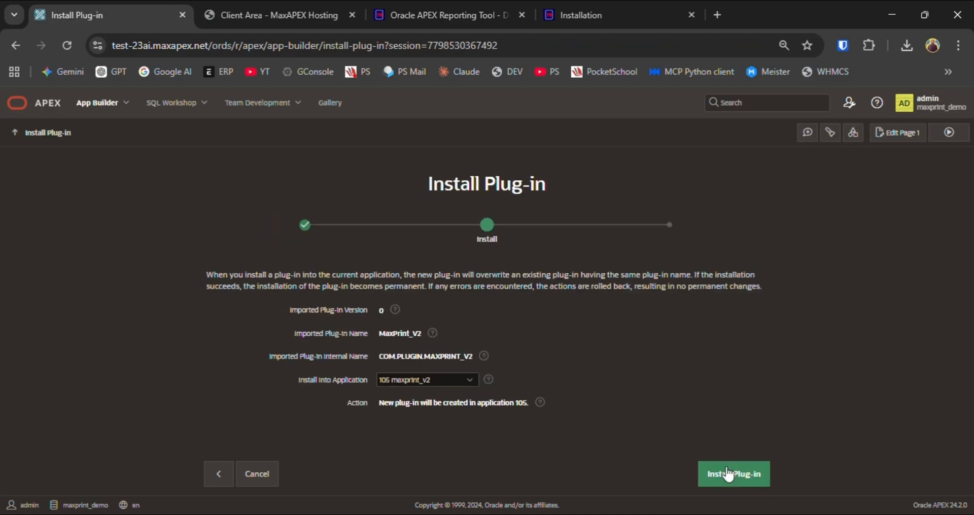
{"action": "left_click", "coordinate": [731, 471]}
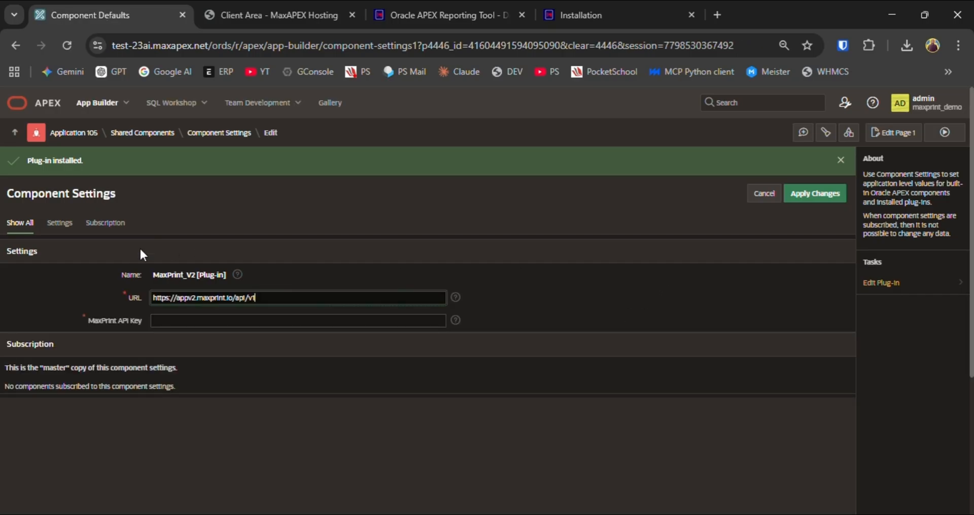
Step: Open the MaxPrint - Free V2 product details in the MaxAPEX client area and find where the API key is provided
{"action": "left_click_drag", "start_coordinate": [88, 319], "coordinate": [111, 320]}
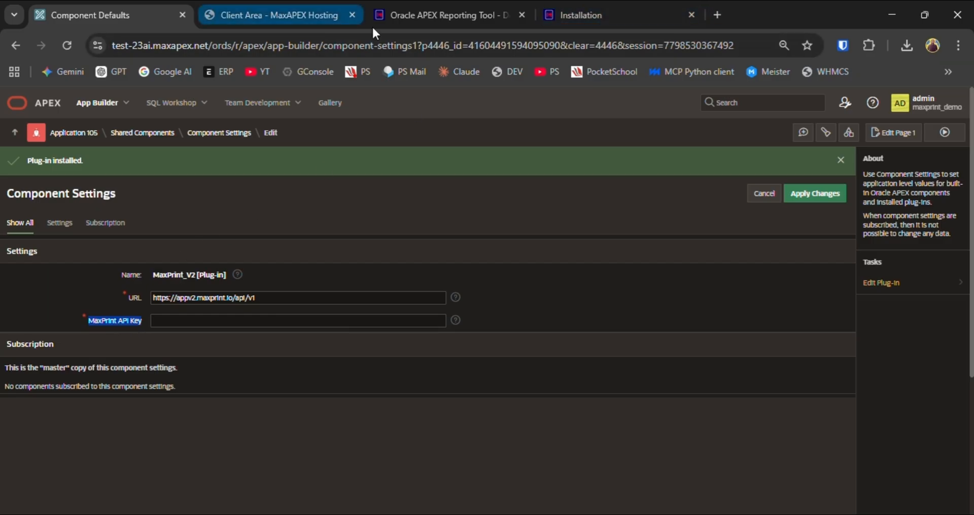
{"action": "left_click", "coordinate": [264, 18]}
{"action": "scroll", "coordinate": [23, 259], "scroll_direction": "up", "scroll_amount": 7}
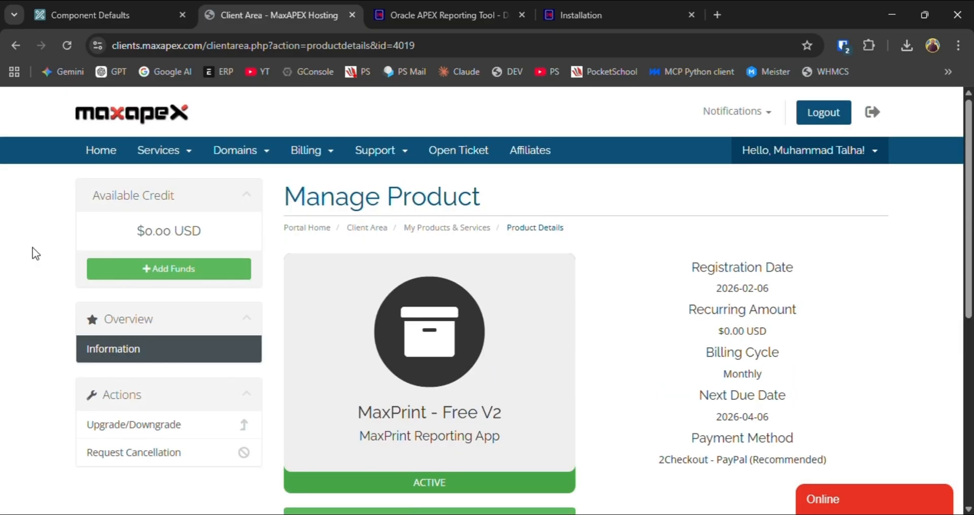
{"action": "left_click", "coordinate": [105, 151]}
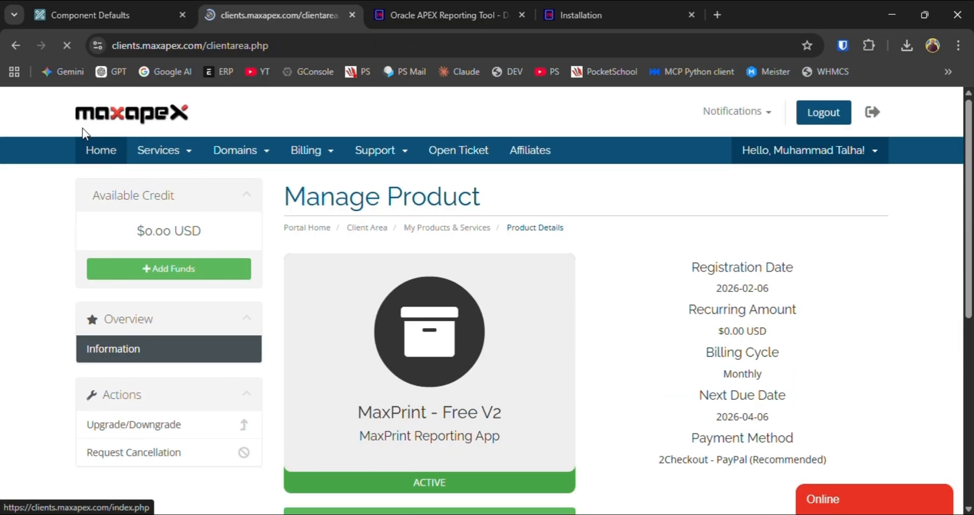
{"action": "scroll", "coordinate": [487, 280], "scroll_direction": "down", "scroll_amount": 4}
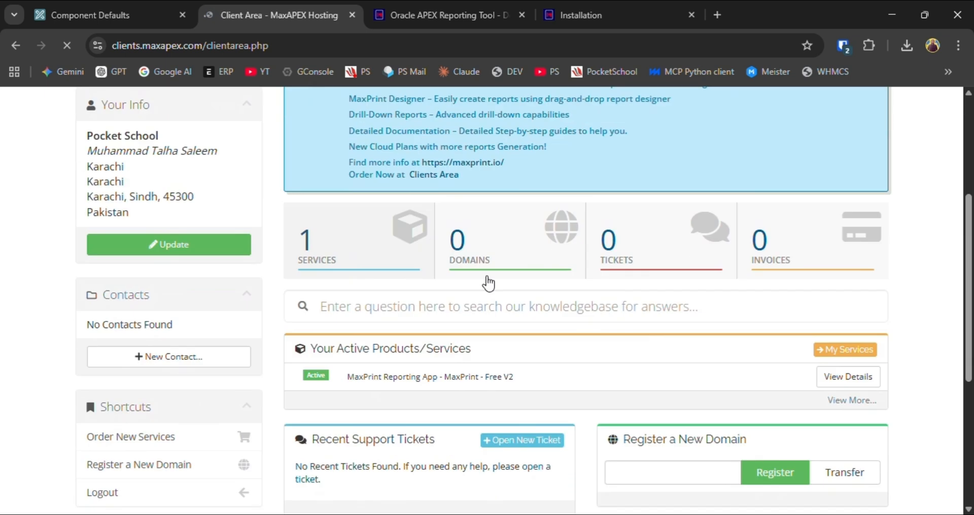
{"action": "left_click", "coordinate": [842, 378]}
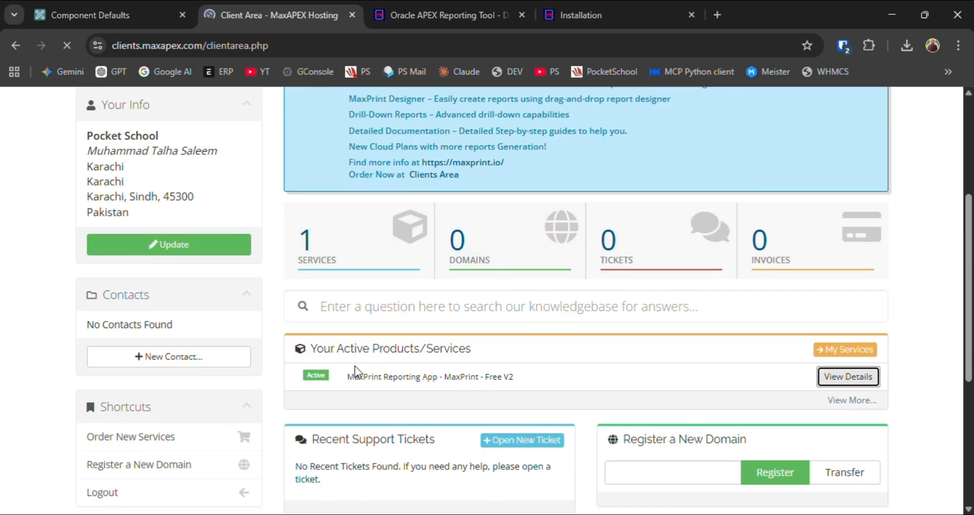
{"action": "scroll", "coordinate": [436, 378], "scroll_direction": "down", "scroll_amount": 6}
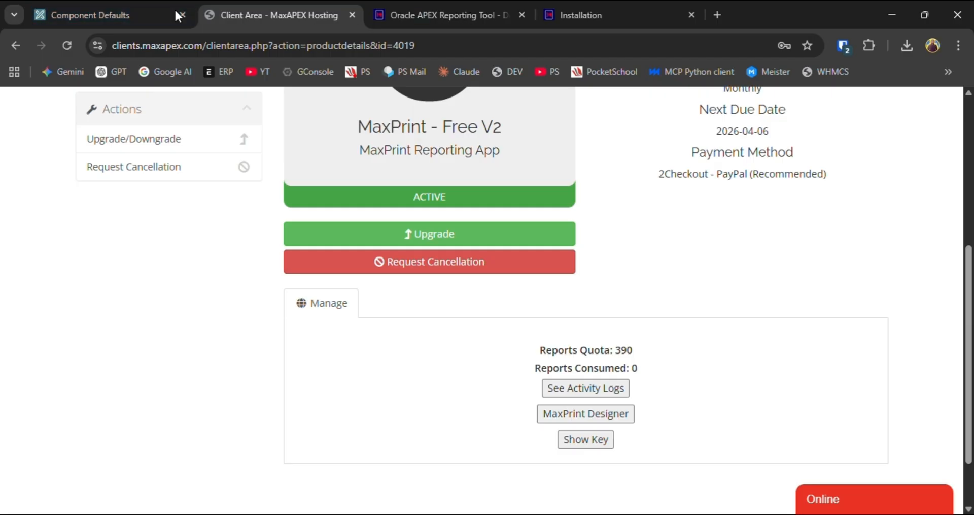
Step: Paste the MaxPrint API key into the MaxPrint_V2 component settings, apply the changes and return to the application 105 home page
{"action": "left_click", "coordinate": [127, 15]}
{"action": "left_click", "coordinate": [178, 325]}
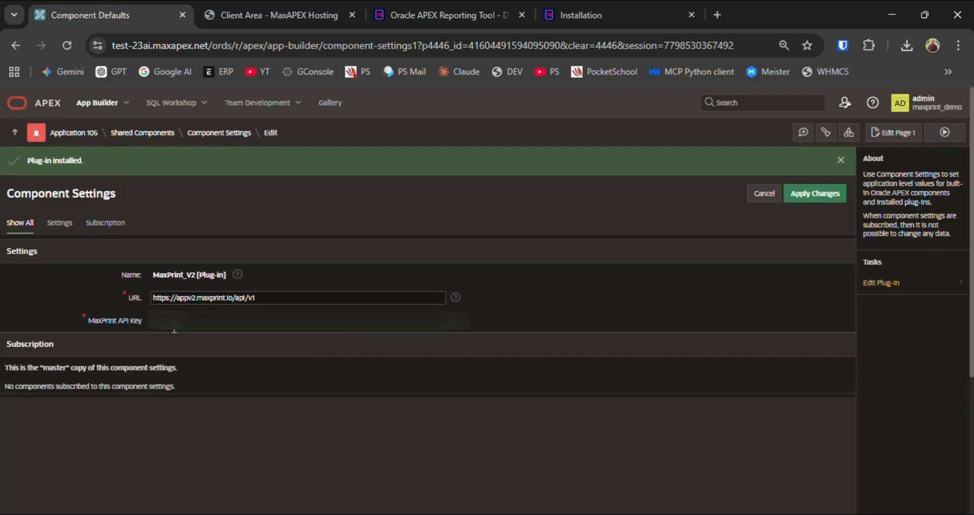
{"action": "key", "text": "super+v"}
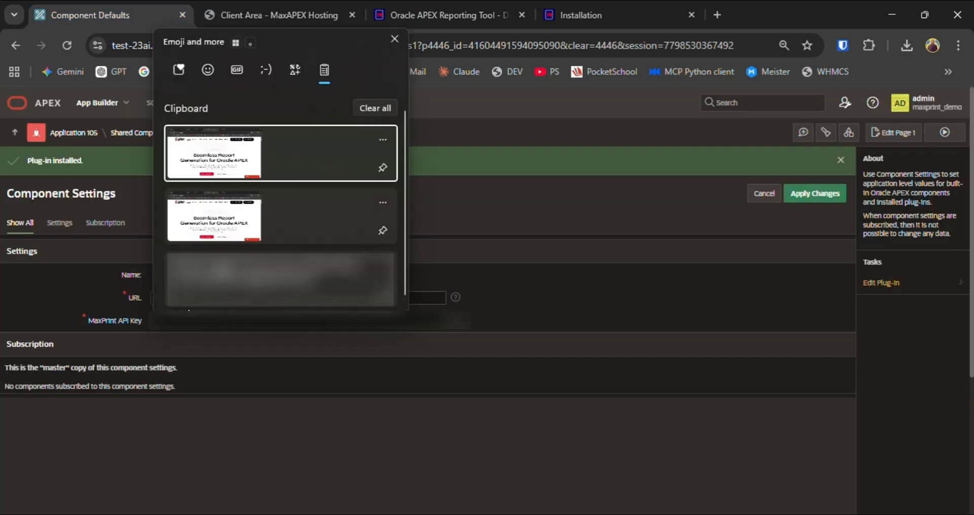
{"action": "left_click", "coordinate": [280, 279]}
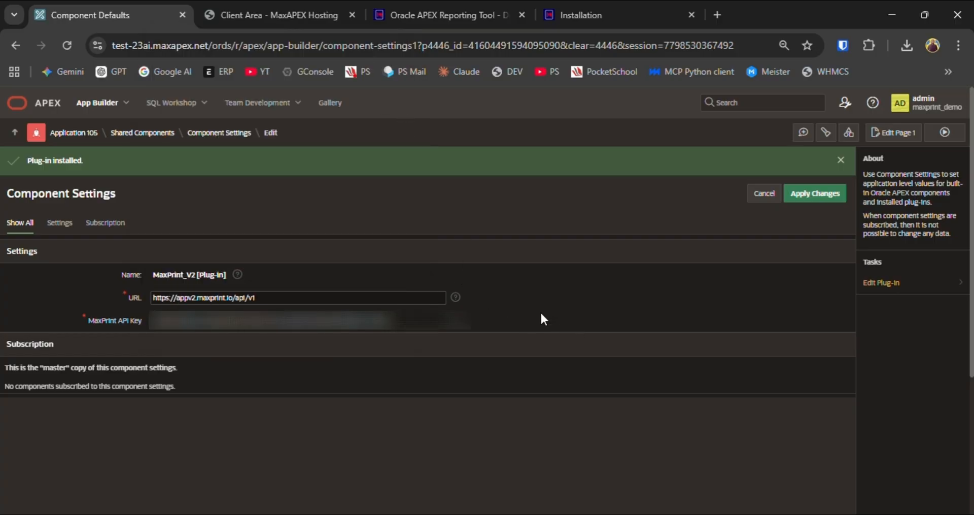
{"action": "left_click", "coordinate": [815, 194]}
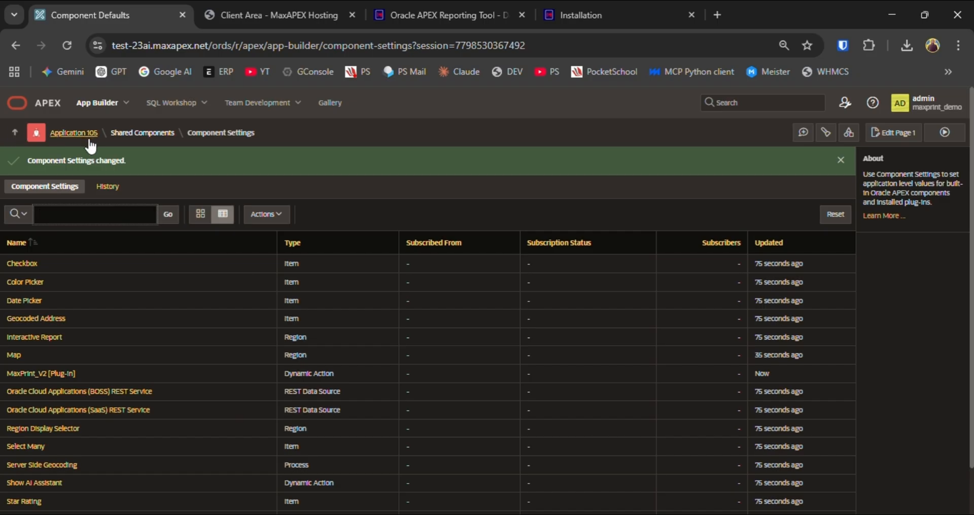
{"action": "left_click", "coordinate": [79, 147]}
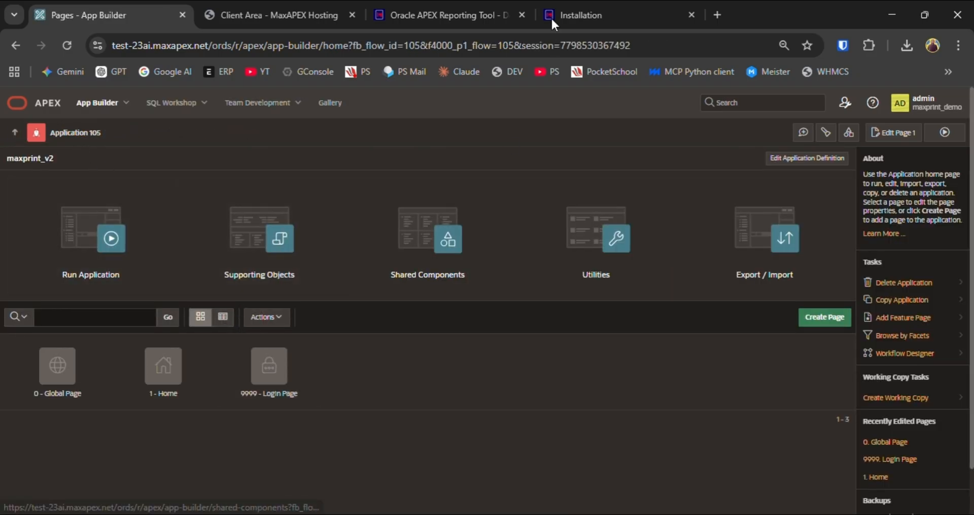
Step: Review the pricing plans on the MaxPrint website, examining the Free plan's report calls and output formats
{"action": "left_click", "coordinate": [382, 16]}
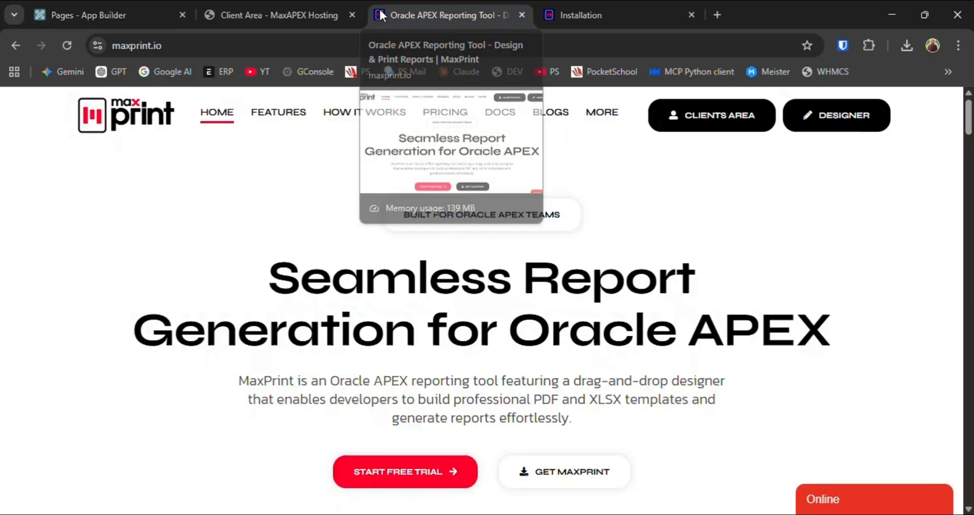
{"action": "left_click", "coordinate": [440, 113]}
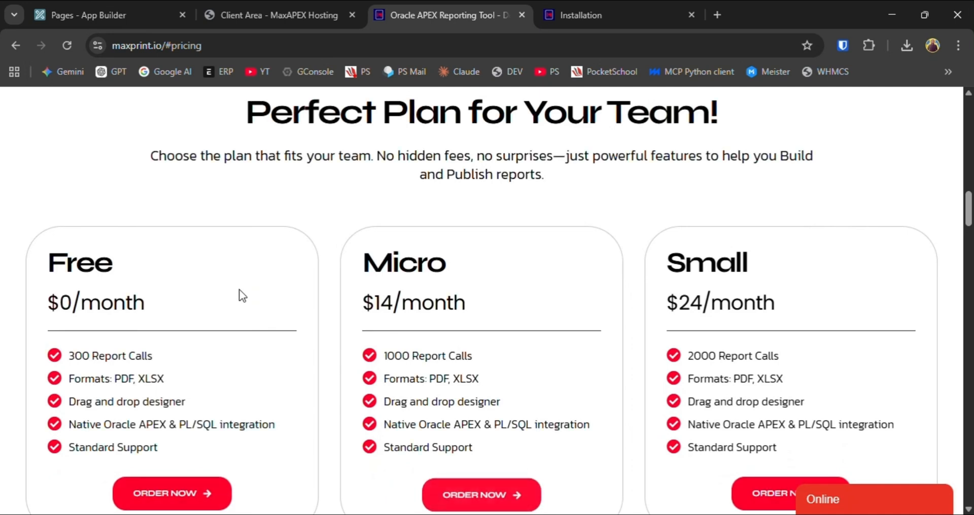
{"action": "scroll", "coordinate": [240, 292], "scroll_direction": "down", "scroll_amount": 1}
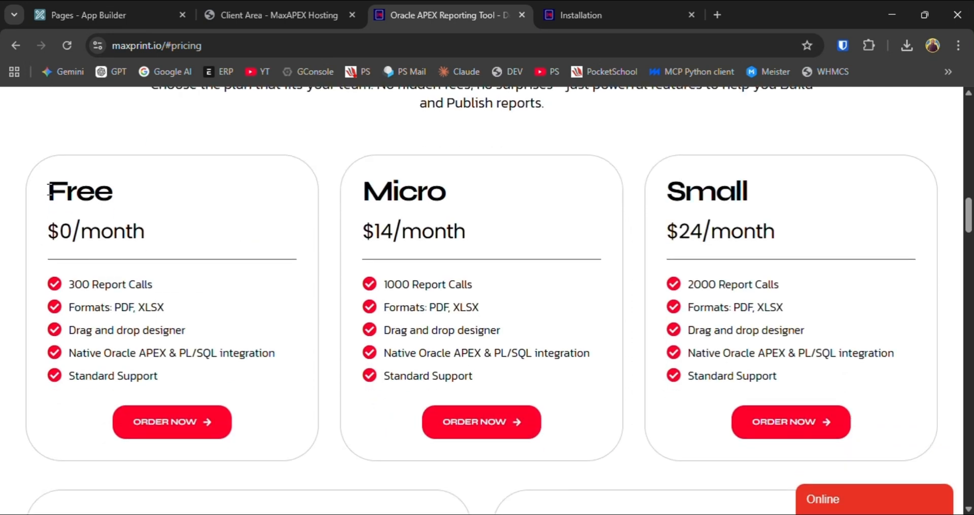
{"action": "scroll", "coordinate": [151, 249], "scroll_direction": "down", "scroll_amount": 2}
{"action": "scroll", "coordinate": [151, 247], "scroll_direction": "down", "scroll_amount": 2}
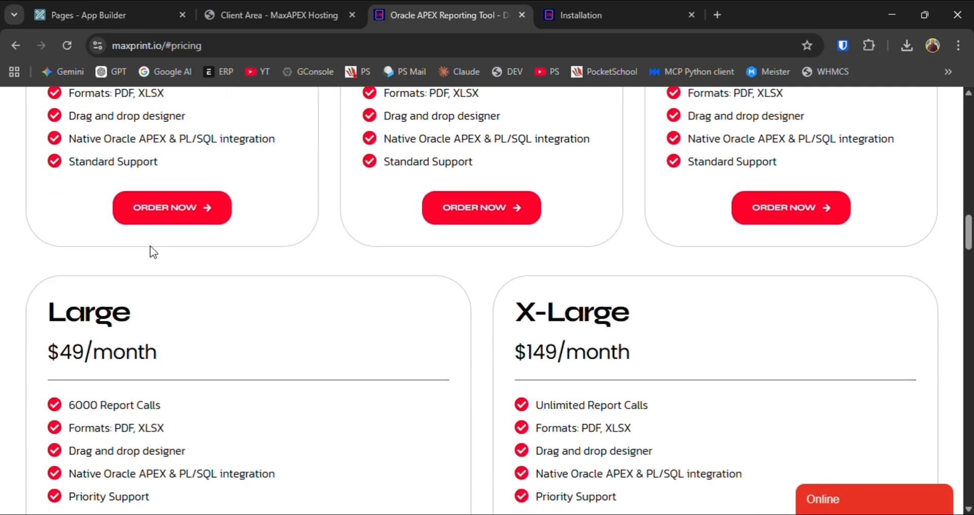
{"action": "scroll", "coordinate": [174, 278], "scroll_direction": "up", "scroll_amount": 1}
{"action": "scroll", "coordinate": [172, 278], "scroll_direction": "up", "scroll_amount": 4}
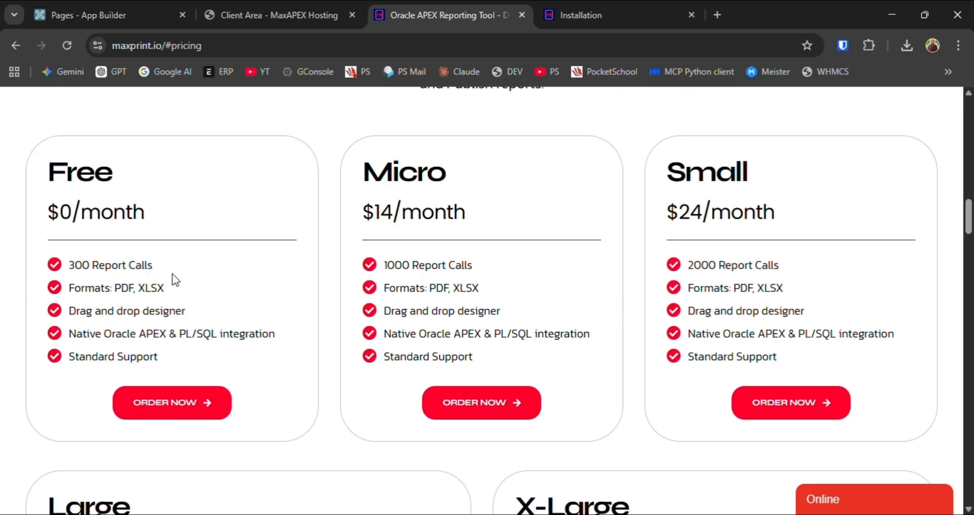
{"action": "scroll", "coordinate": [157, 283], "scroll_direction": "down", "scroll_amount": 1}
{"action": "left_click_drag", "start_coordinate": [70, 287], "coordinate": [183, 284]}
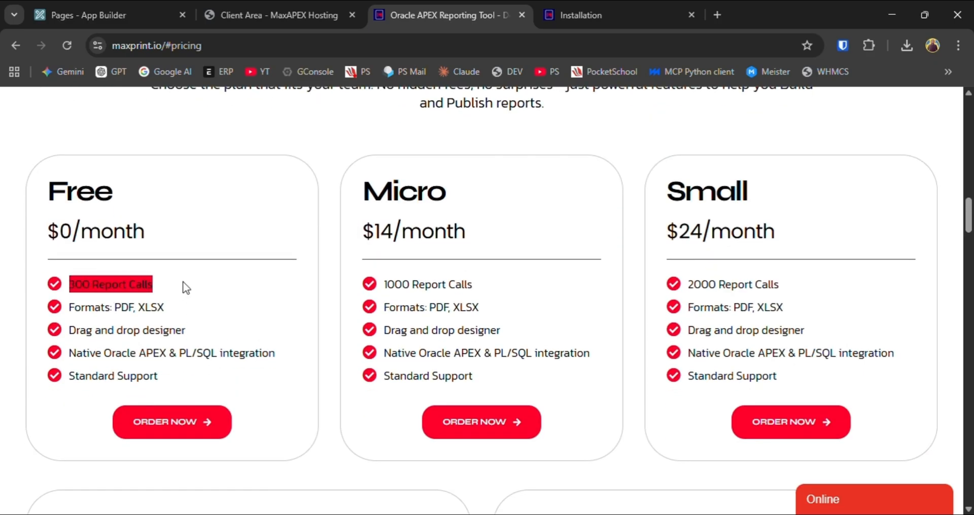
{"action": "left_click", "coordinate": [117, 308]}
{"action": "left_click_drag", "start_coordinate": [117, 308], "coordinate": [168, 308]}
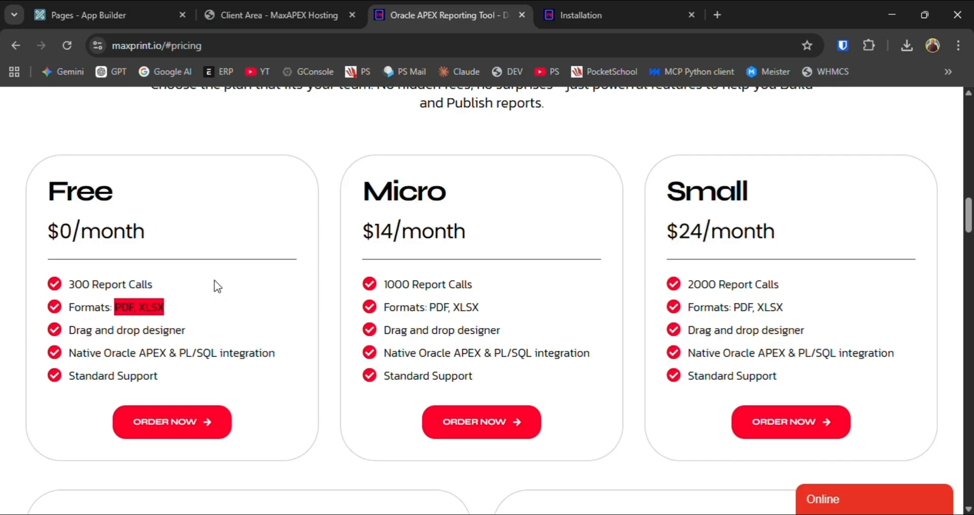
Step: Open page 1 - Home of maxprint_v2 in Page Designer and create a button named maxprint in the Body
{"action": "left_click", "coordinate": [100, 16]}
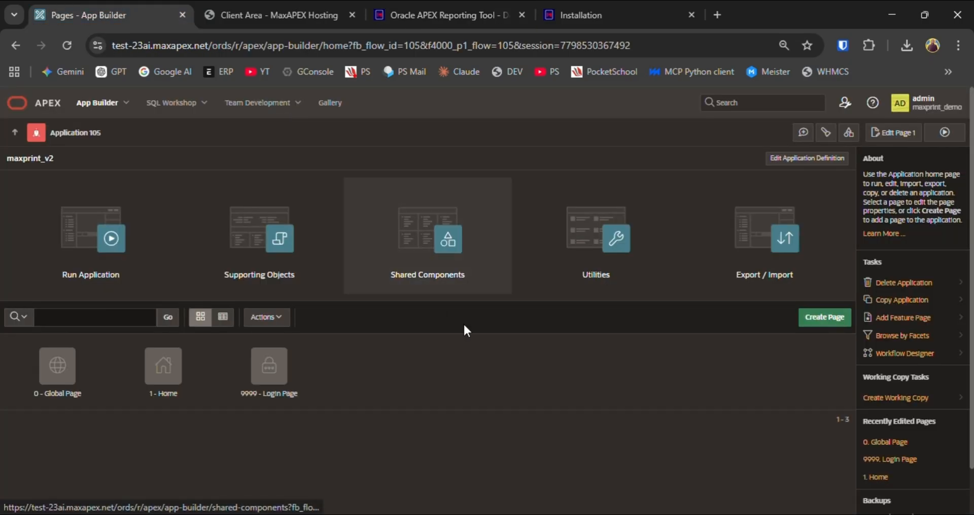
{"action": "left_click", "coordinate": [170, 377]}
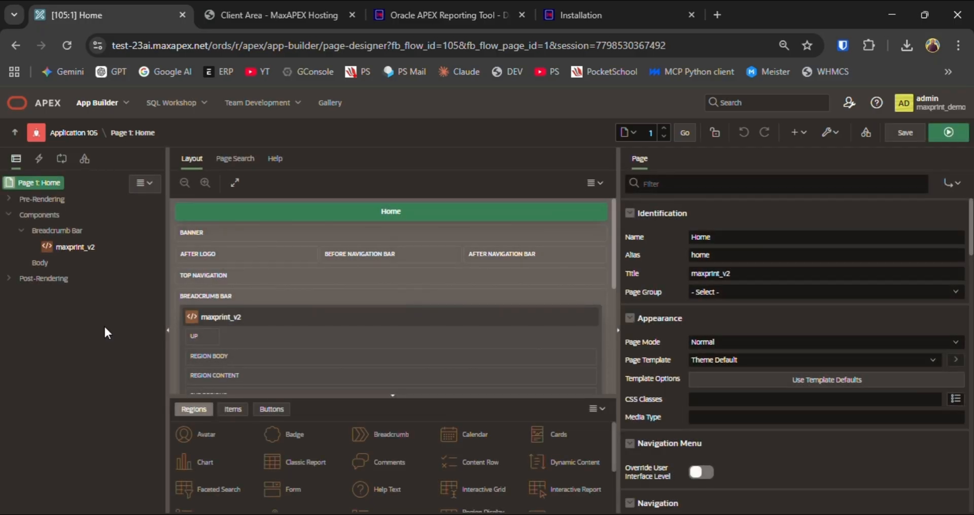
{"action": "right_click", "coordinate": [39, 262]}
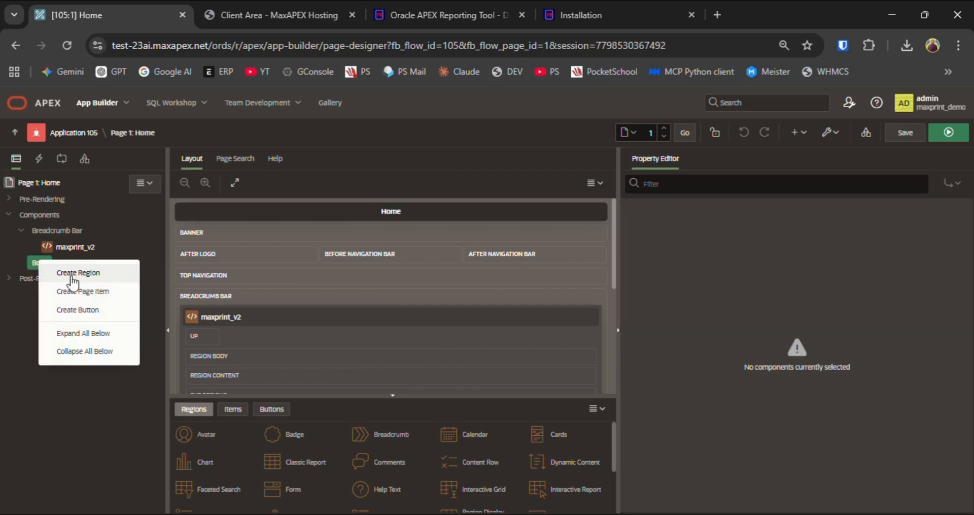
{"action": "left_click", "coordinate": [80, 309]}
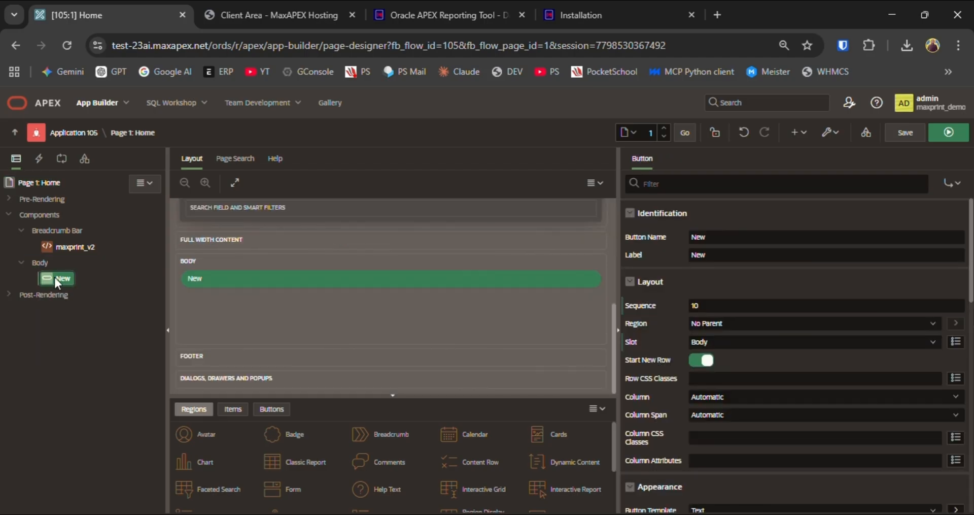
{"action": "double_click", "coordinate": [705, 237]}
{"action": "type", "text": "max"}
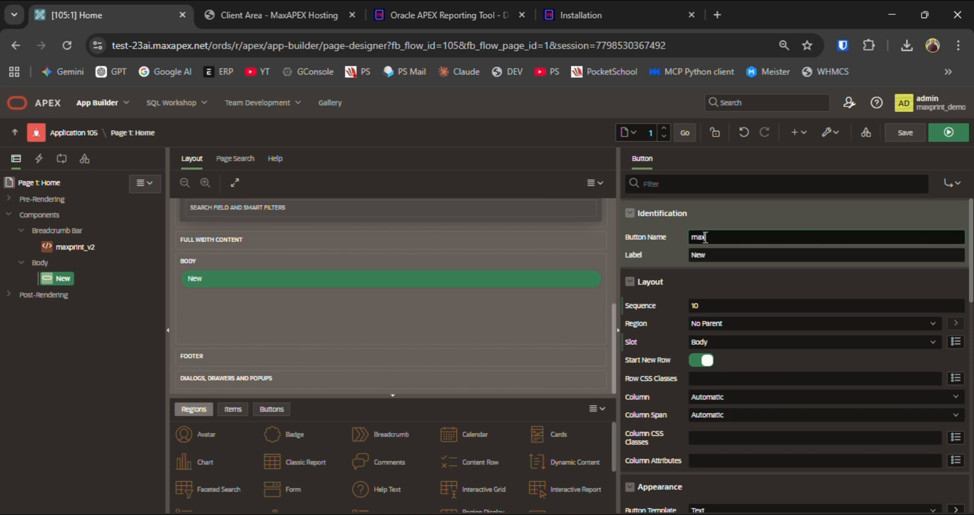
{"action": "type", "text": "print"}
{"action": "key", "text": "Tab"}
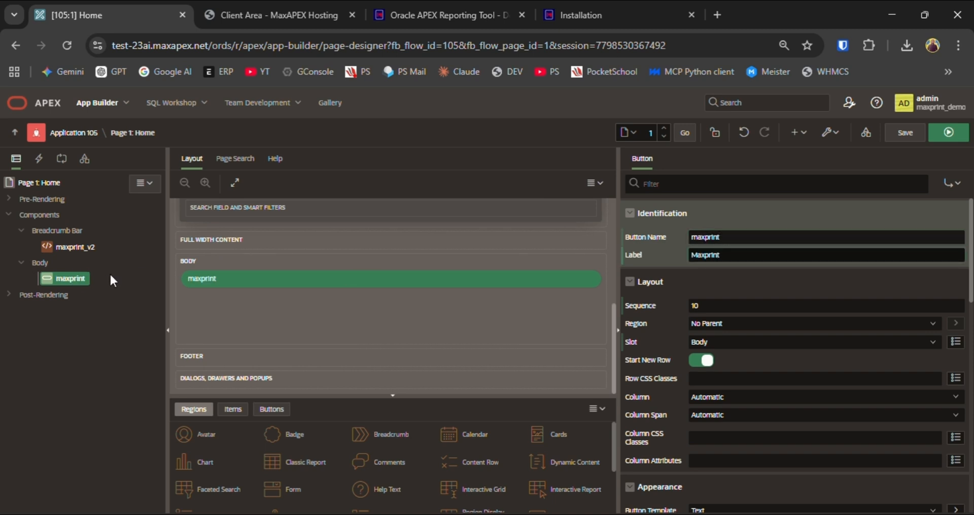
Step: Create a dynamic action on the maxprint button and set its True action to MaxPrint_V2 [Plug-In]
{"action": "right_click", "coordinate": [83, 280]}
{"action": "left_click", "coordinate": [107, 324]}
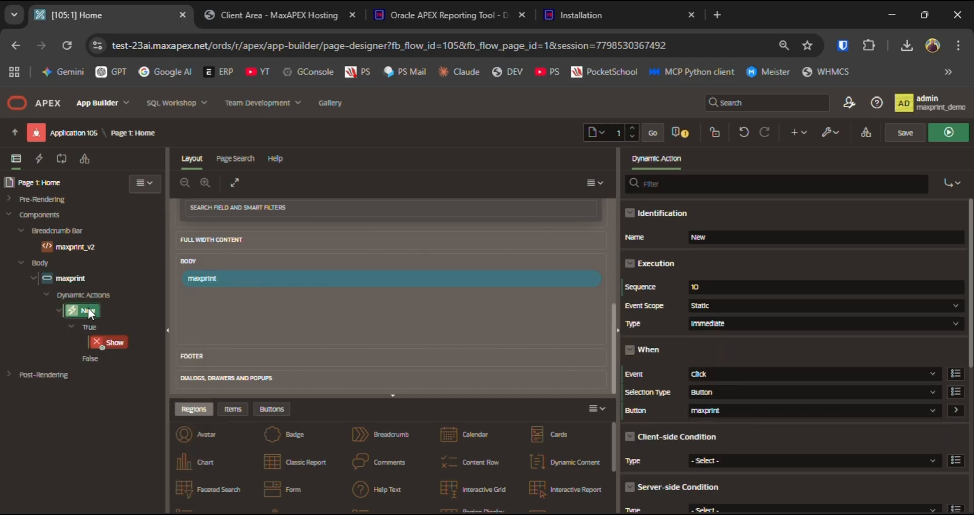
{"action": "left_click", "coordinate": [126, 345]}
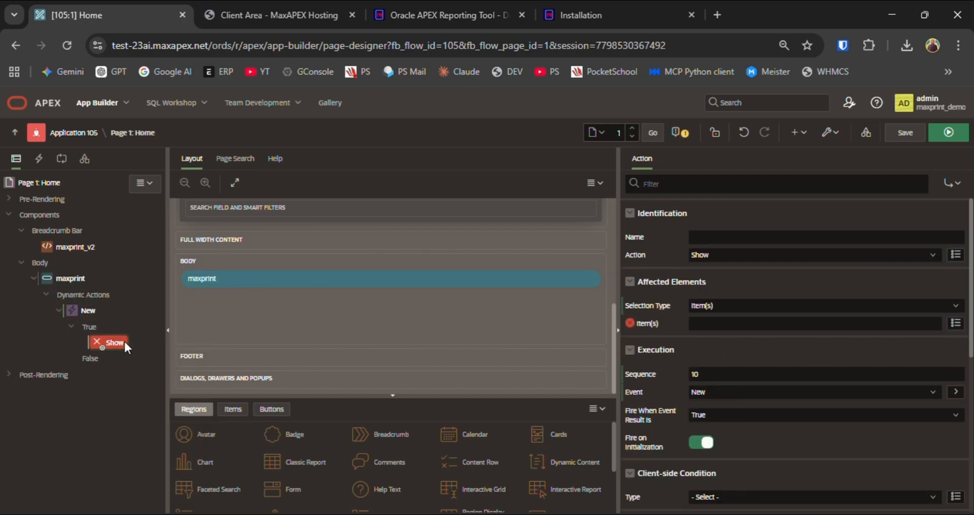
{"action": "left_click", "coordinate": [717, 252]}
{"action": "scroll", "coordinate": [763, 390], "scroll_direction": "down", "scroll_amount": 5}
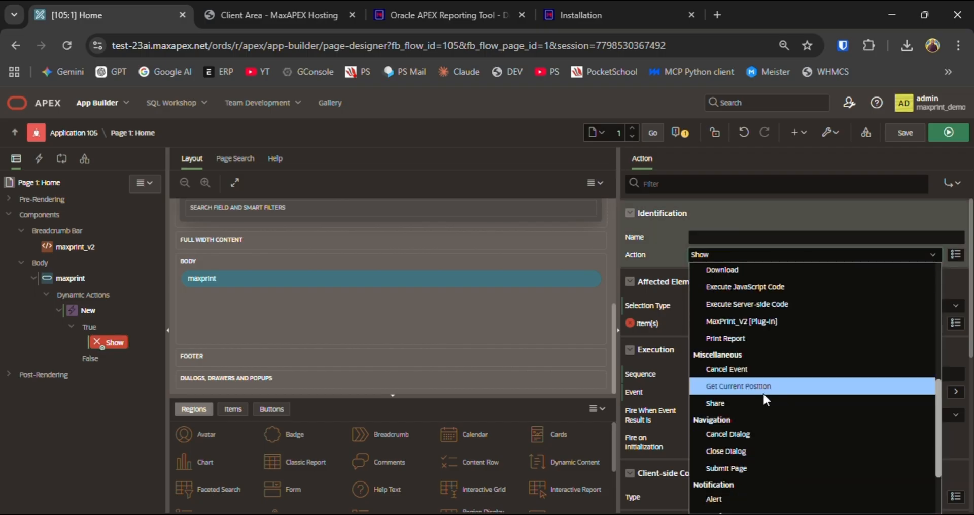
{"action": "left_click", "coordinate": [727, 321]}
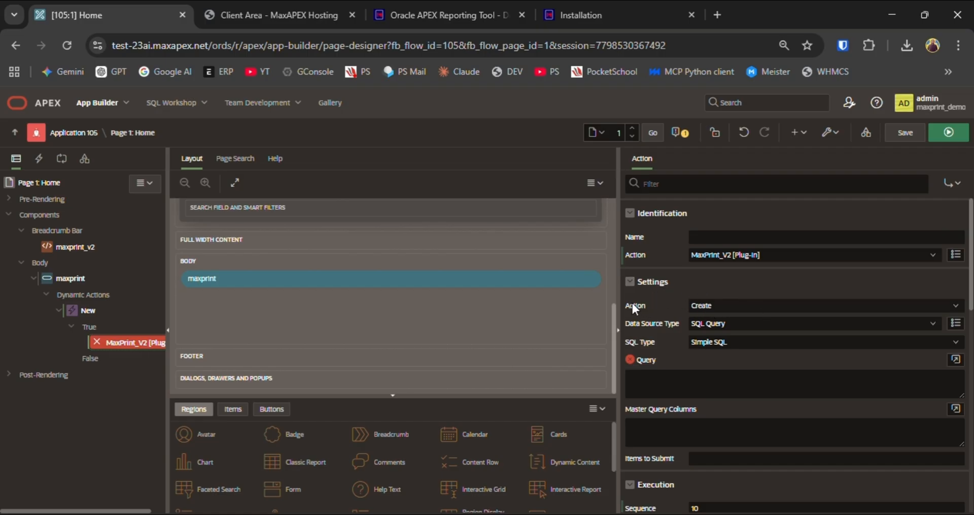
Step: Try the plug-in's Edit action, review its Template ID and Template Source options, and switch the action back to Create
{"action": "left_click", "coordinate": [742, 305]}
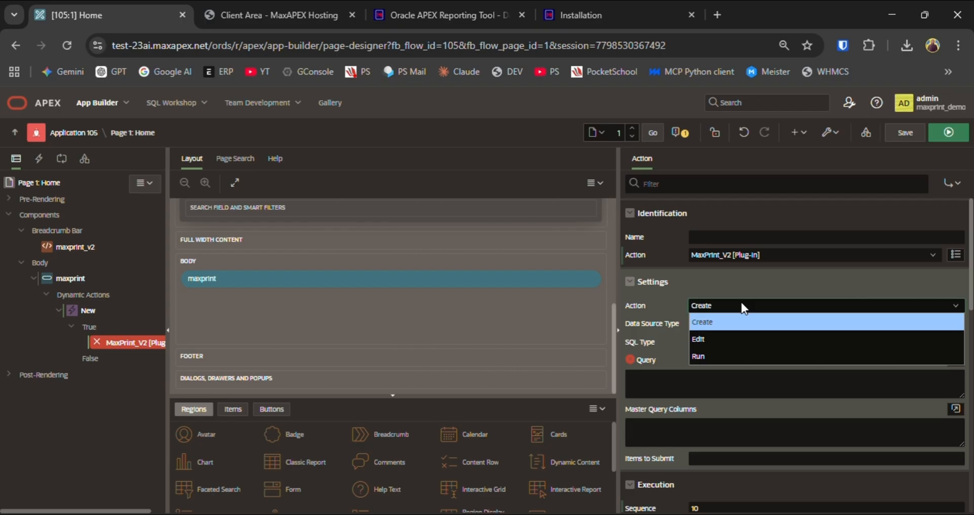
{"action": "left_click", "coordinate": [700, 338]}
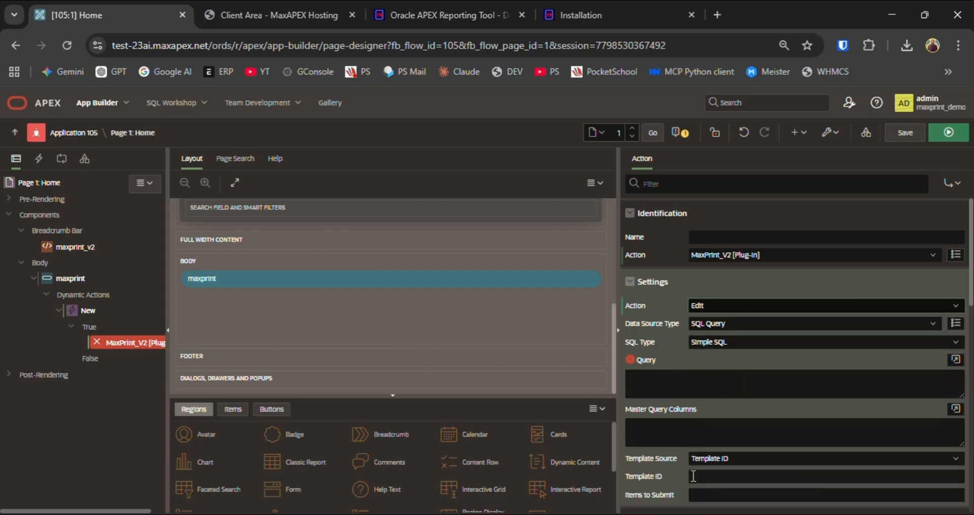
{"action": "scroll", "coordinate": [704, 464], "scroll_direction": "down", "scroll_amount": 2}
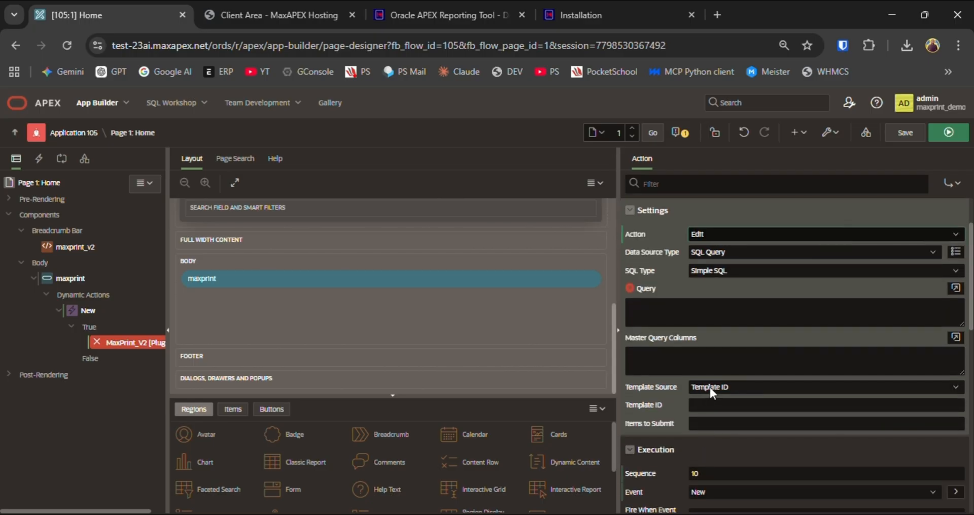
{"action": "left_click", "coordinate": [703, 404]}
{"action": "left_click", "coordinate": [724, 402]}
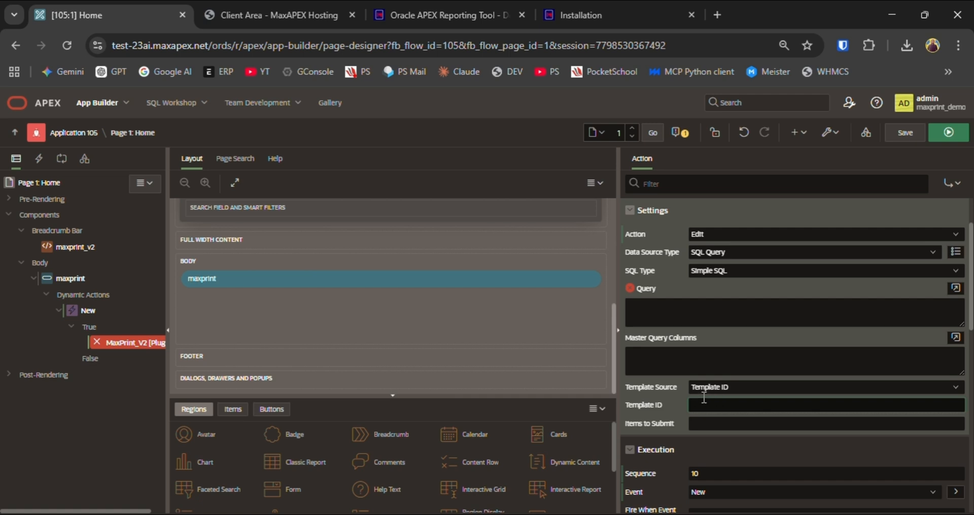
{"action": "left_click", "coordinate": [730, 387]}
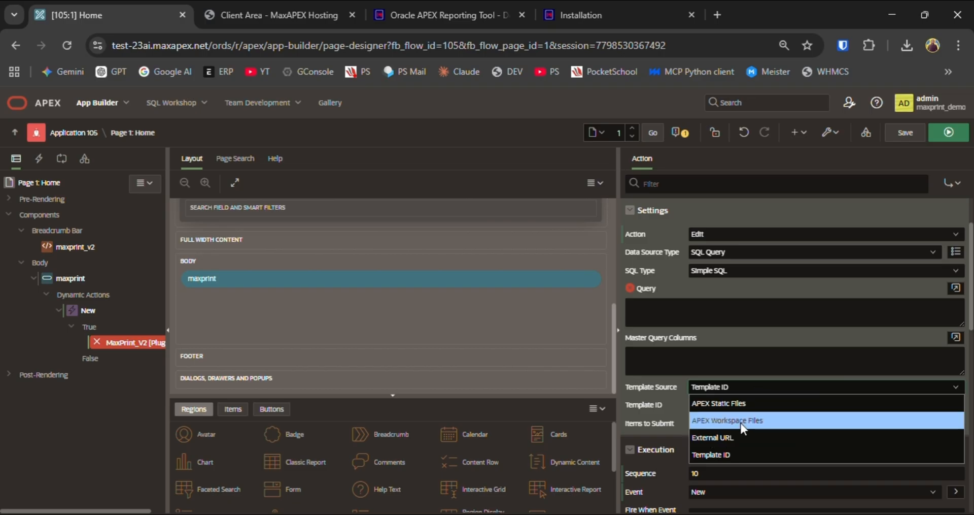
{"action": "left_click", "coordinate": [757, 376]}
{"action": "left_click", "coordinate": [718, 232]}
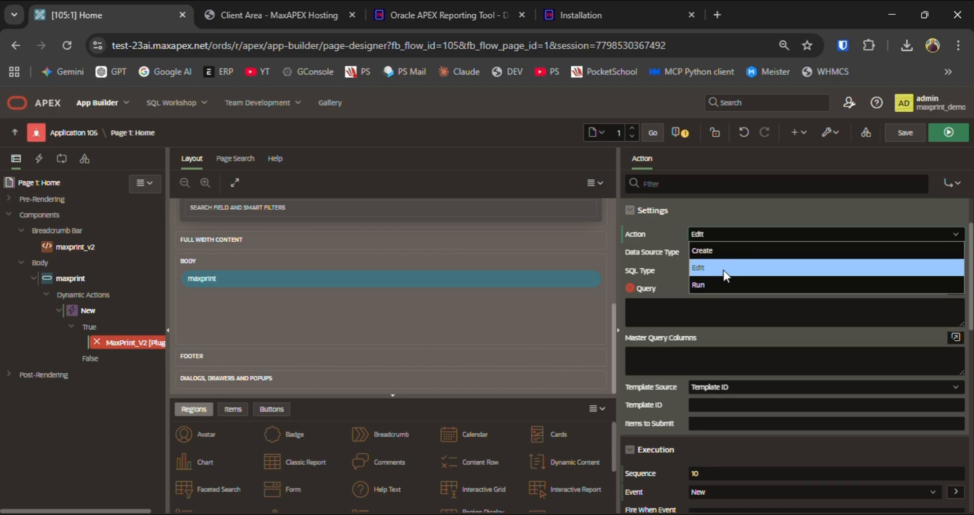
{"action": "left_click", "coordinate": [706, 253]}
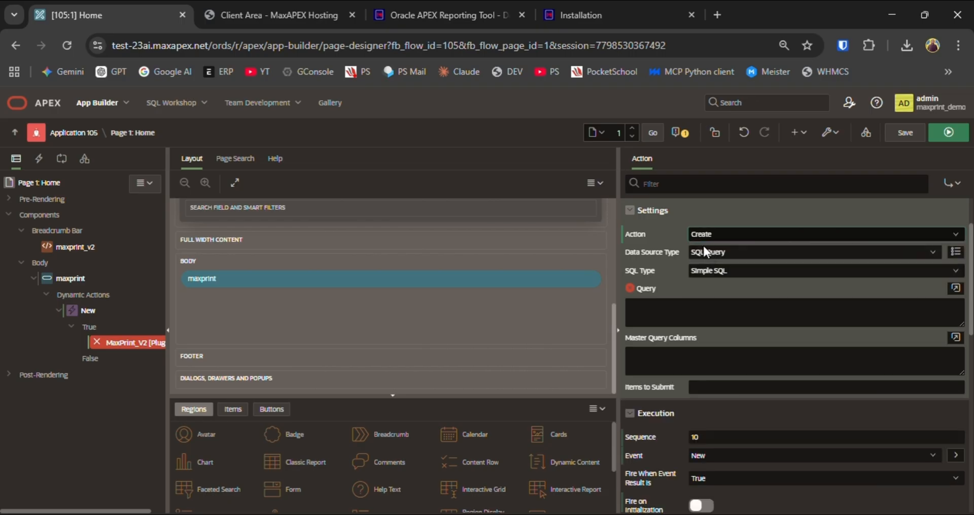
Step: Keep the SQL type as Simple SQL, enter the plug-in query "select * from employees", validate it and accept it
{"action": "left_click", "coordinate": [735, 270]}
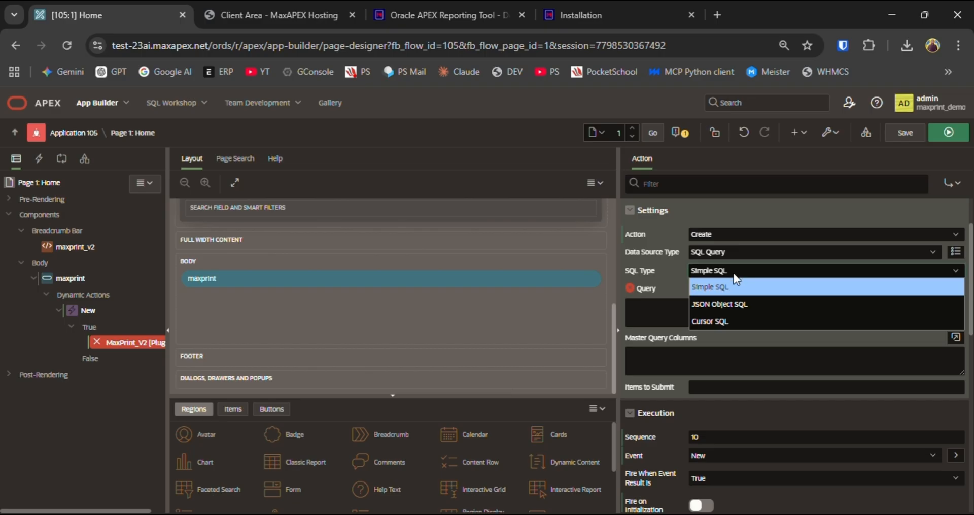
{"action": "left_click", "coordinate": [723, 287]}
{"action": "left_click", "coordinate": [956, 288]}
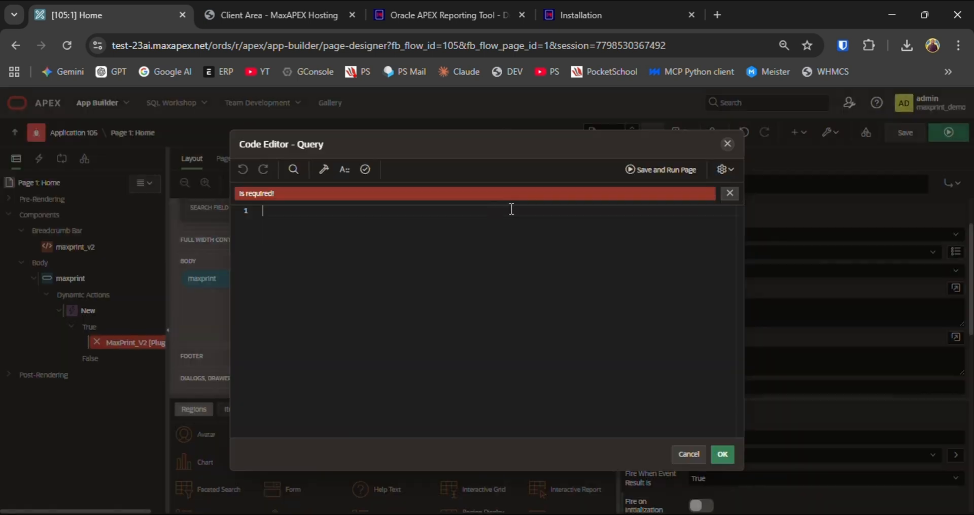
{"action": "type", "text": "select * from employees"}
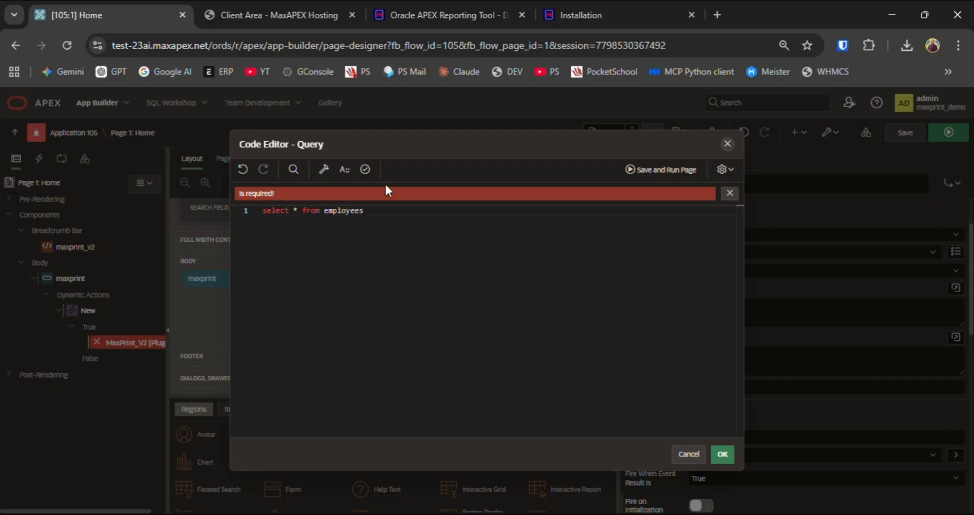
{"action": "left_click", "coordinate": [365, 169]}
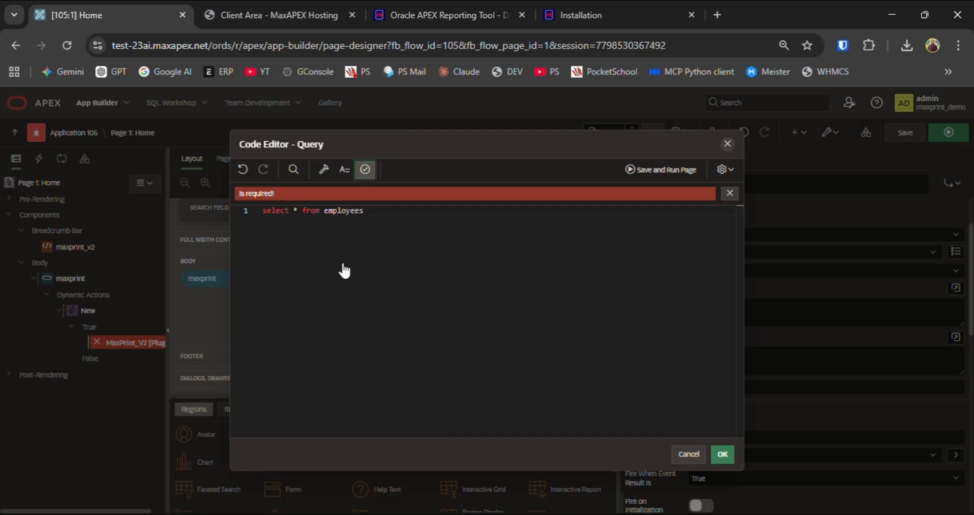
{"action": "left_click", "coordinate": [723, 455]}
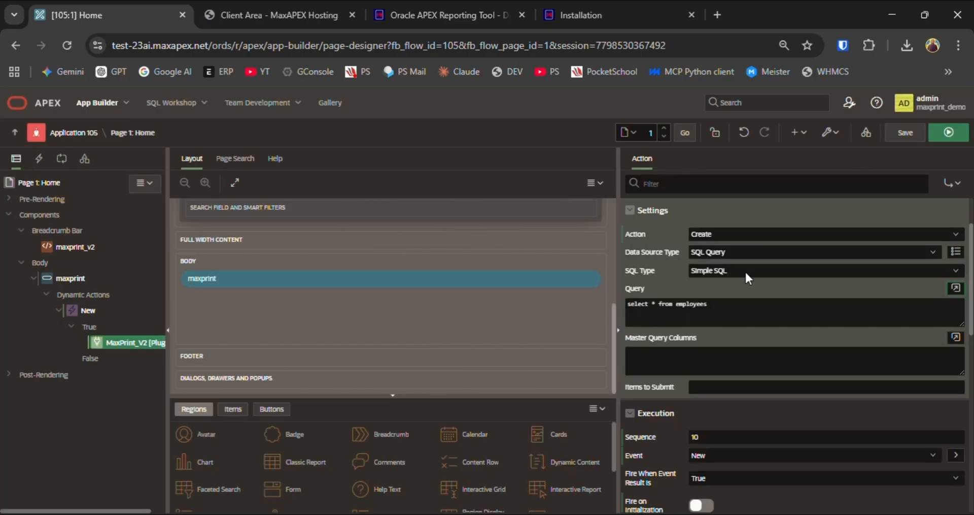
Step: Save and run the Home page and sign in to maxprint_v2 with the username and password
{"action": "left_click", "coordinate": [946, 132]}
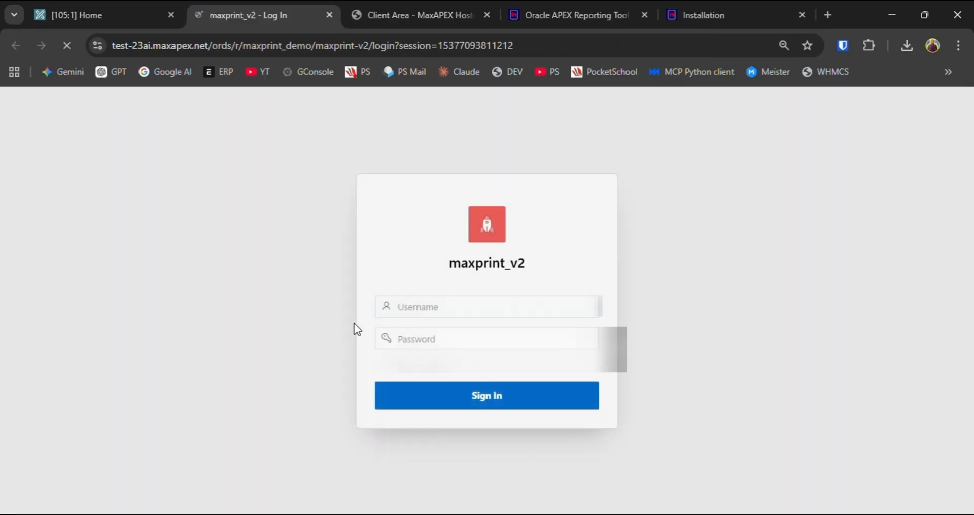
{"action": "left_click", "coordinate": [363, 331]}
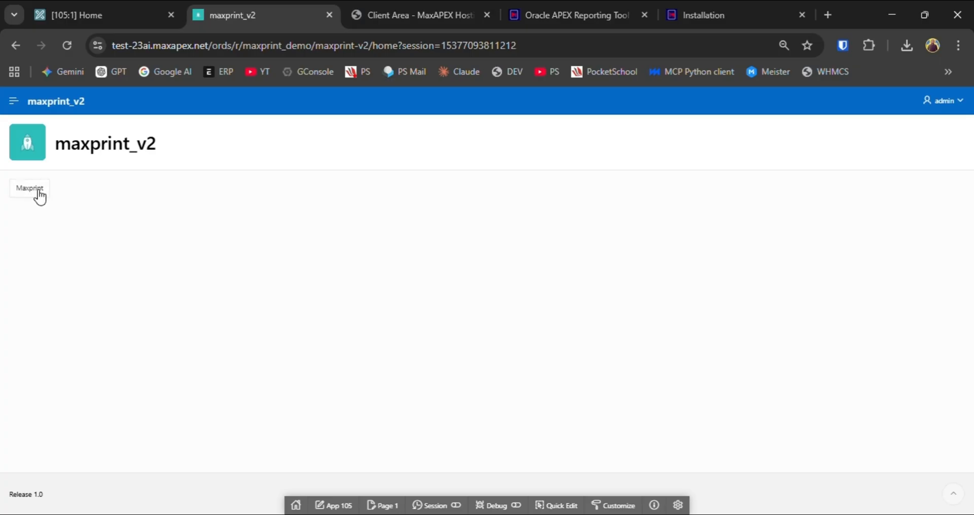
Step: Launch the MaxPrint Report Designer from the page's Maxprint button and start the report from the Tabular Template
{"action": "left_click", "coordinate": [29, 191]}
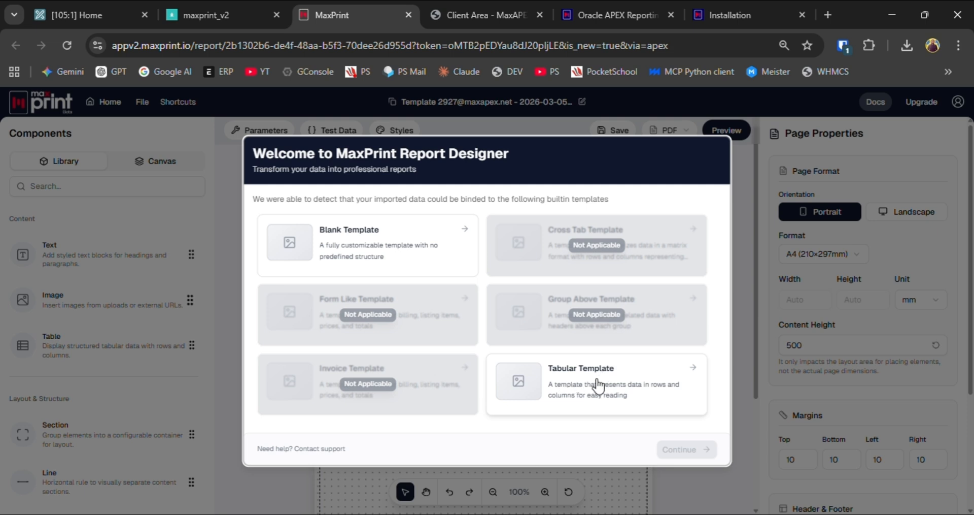
{"action": "left_click", "coordinate": [596, 385]}
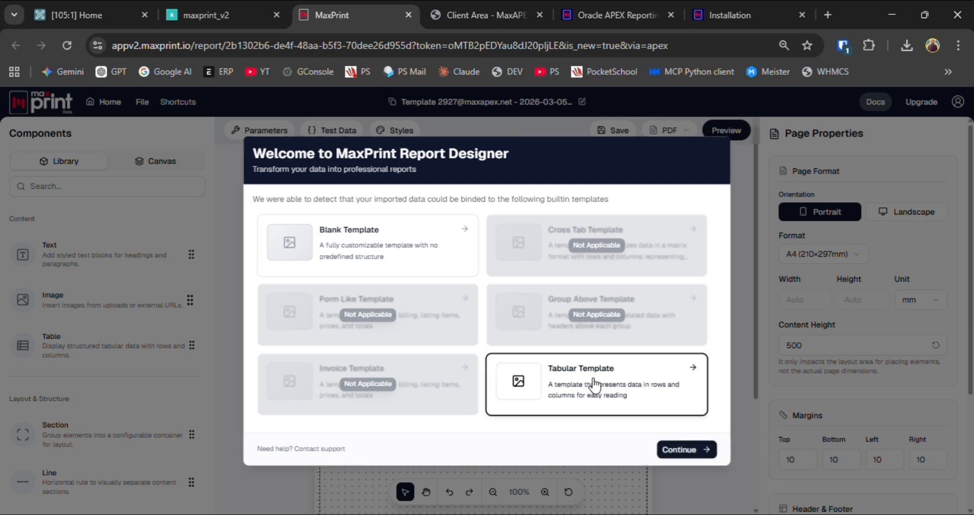
{"action": "left_click", "coordinate": [678, 450]}
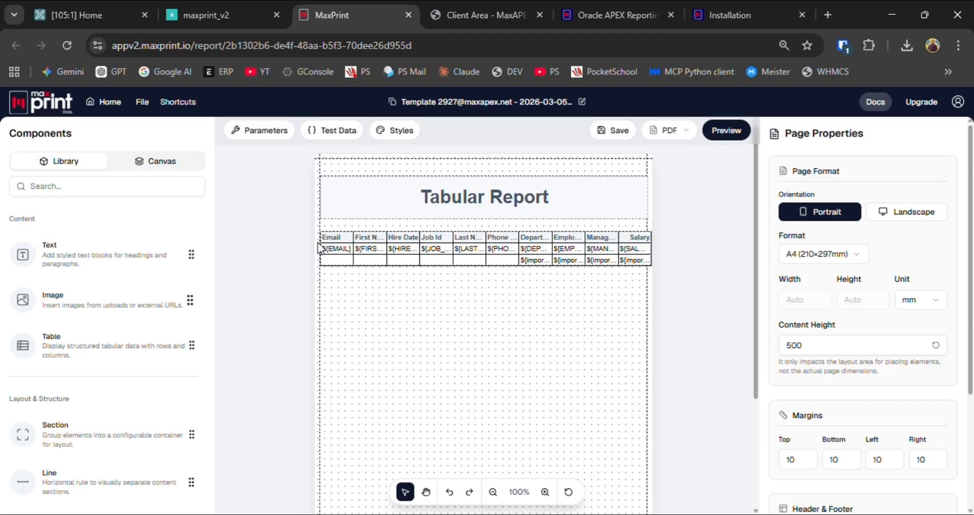
Step: Compare the plug-in query in Page Designer with the report table's columns and the data binding of its department total cell
{"action": "left_click", "coordinate": [199, 14]}
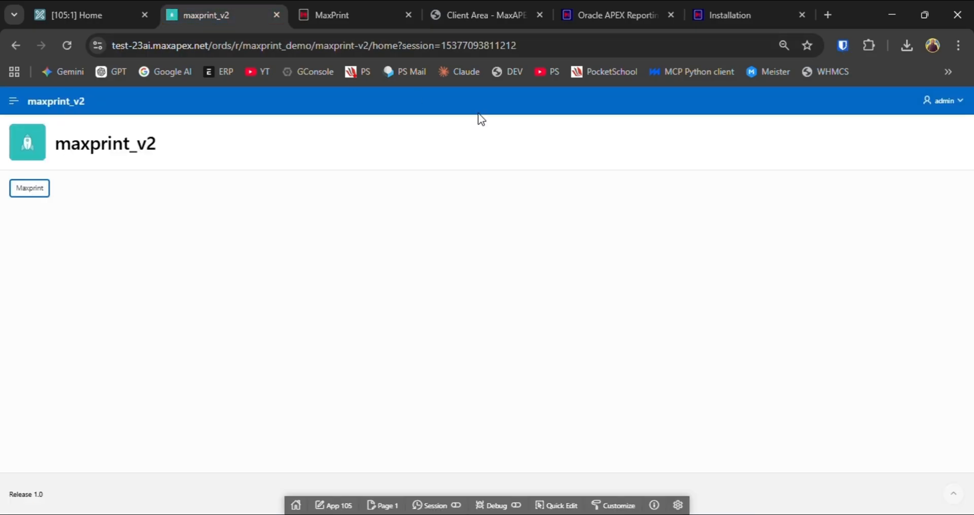
{"action": "left_click", "coordinate": [87, 10]}
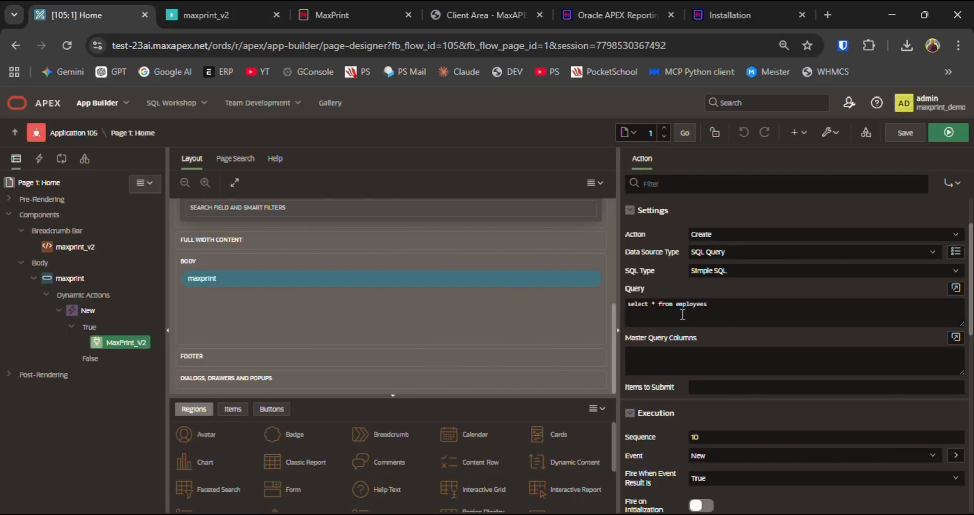
{"action": "mouse_move", "coordinate": [650, 302]}
{"action": "left_mouse_down"}
{"action": "mouse_move", "coordinate": [716, 303]}
{"action": "mouse_move", "coordinate": [637, 303]}
{"action": "left_mouse_up"}
{"action": "left_click", "coordinate": [710, 303]}
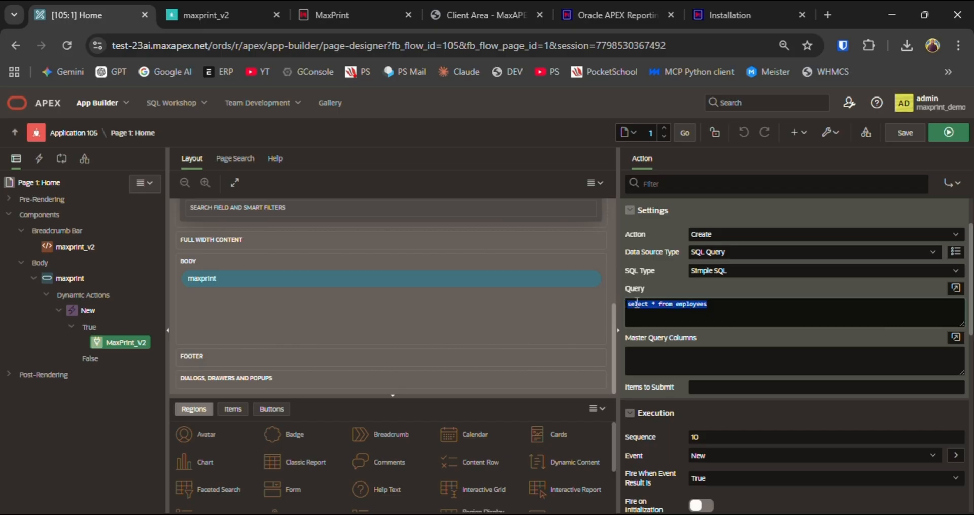
{"action": "left_click", "coordinate": [325, 16]}
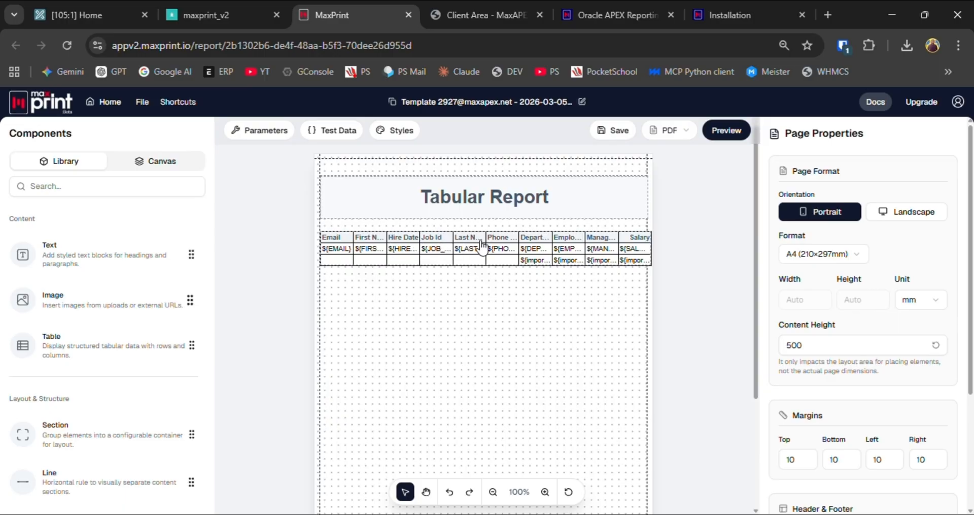
{"action": "left_click", "coordinate": [343, 256]}
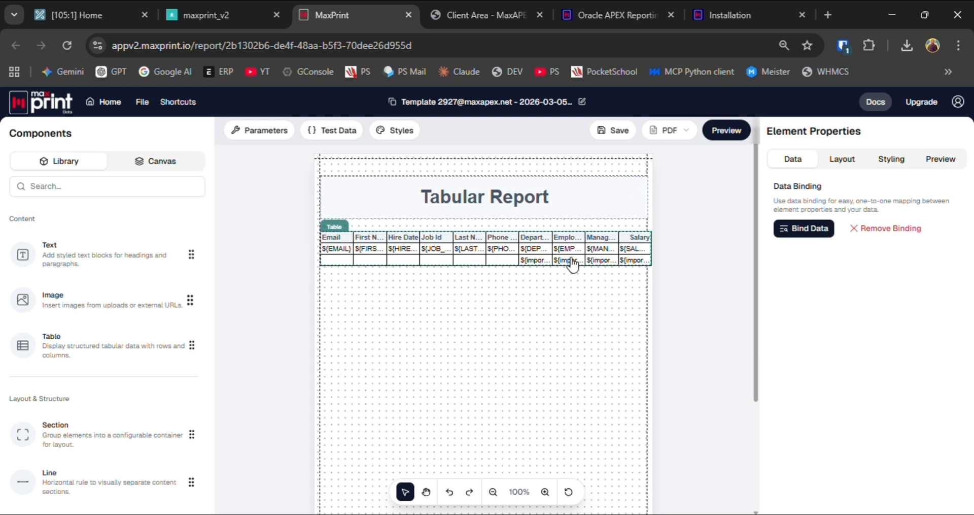
{"action": "left_click", "coordinate": [534, 261]}
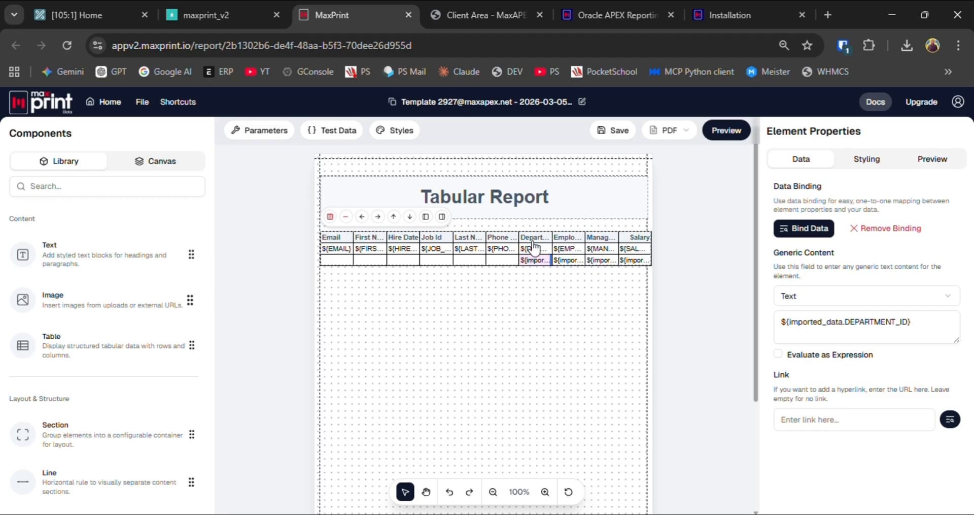
{"action": "left_click", "coordinate": [541, 311]}
Step: Preview the tabular report as PDF, examine the employee rows and the totals row on the last page, and return to the editor
{"action": "left_click", "coordinate": [727, 132]}
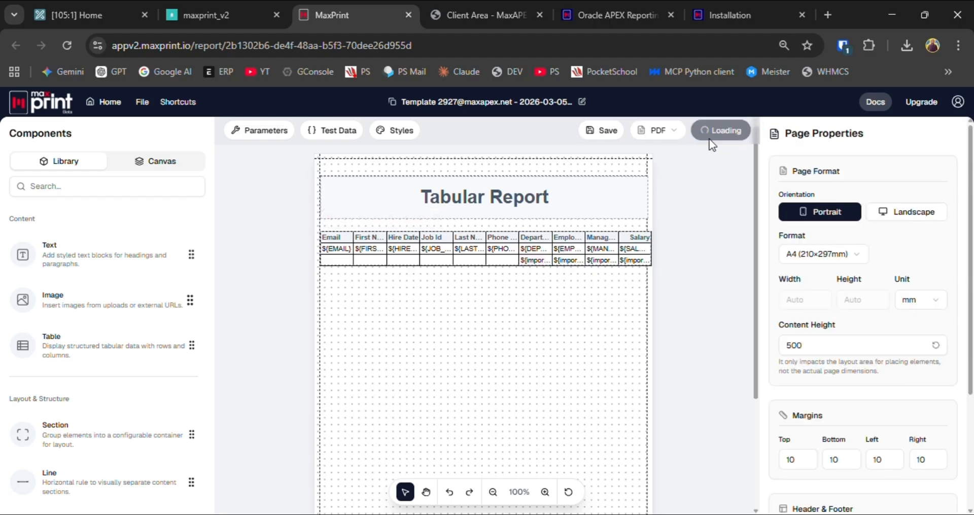
{"action": "scroll", "coordinate": [593, 264], "scroll_direction": "down", "scroll_amount": 15}
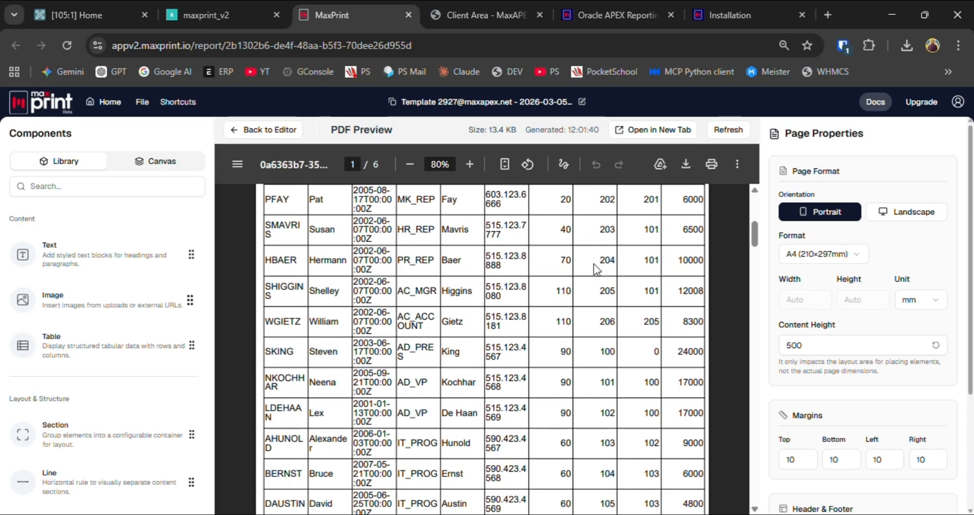
{"action": "scroll", "coordinate": [594, 263], "scroll_direction": "down", "scroll_amount": 20}
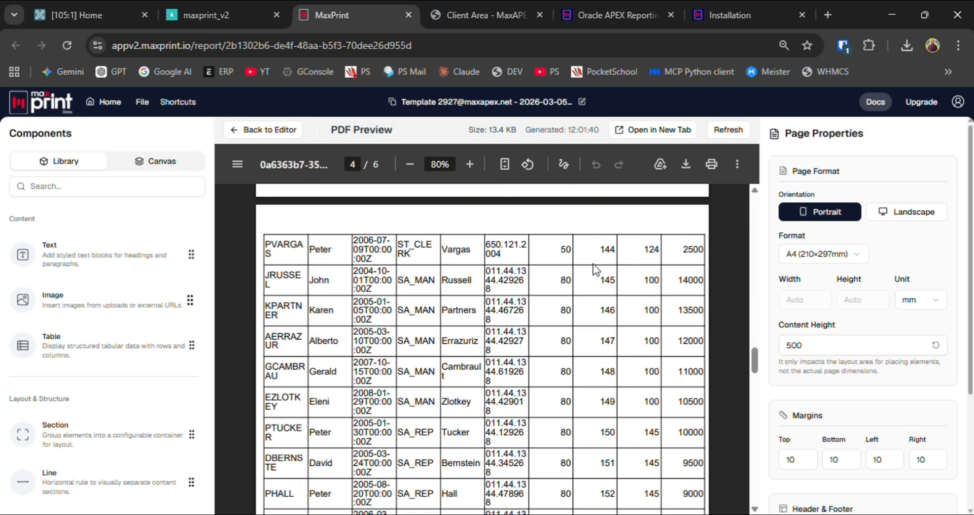
{"action": "scroll", "coordinate": [595, 269], "scroll_direction": "down", "scroll_amount": 12}
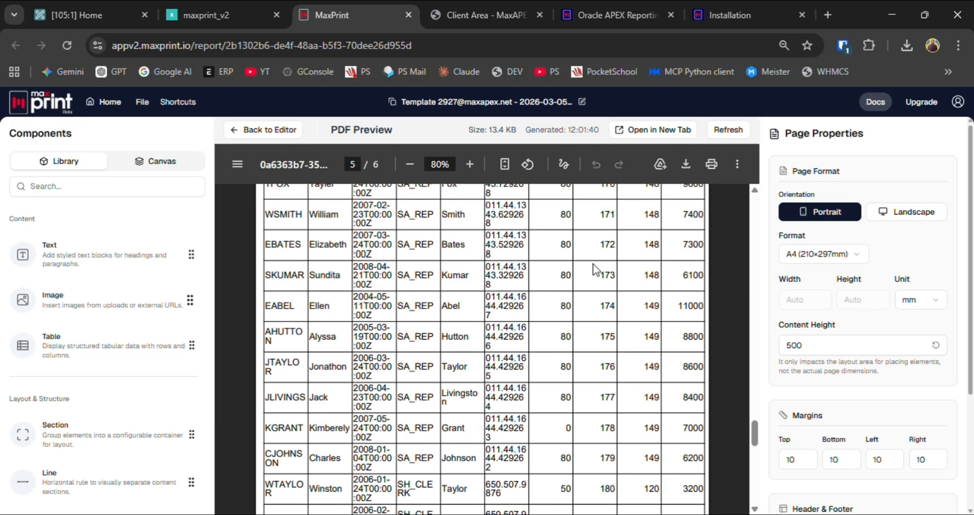
{"action": "scroll", "coordinate": [455, 223], "scroll_direction": "up", "scroll_amount": 1}
{"action": "scroll", "coordinate": [455, 223], "scroll_direction": "up", "scroll_amount": 4}
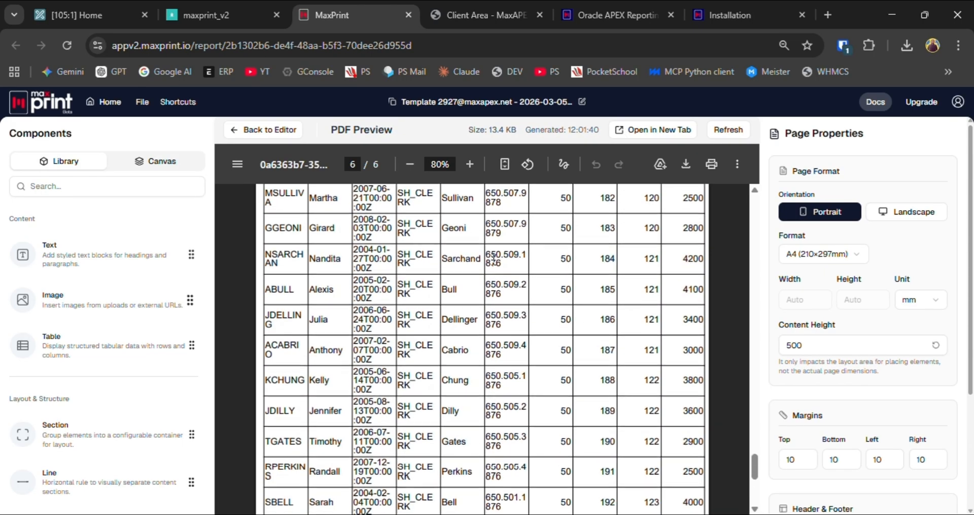
{"action": "scroll", "coordinate": [528, 335], "scroll_direction": "down", "scroll_amount": 5}
{"action": "left_click_drag", "start_coordinate": [551, 395], "coordinate": [717, 406]}
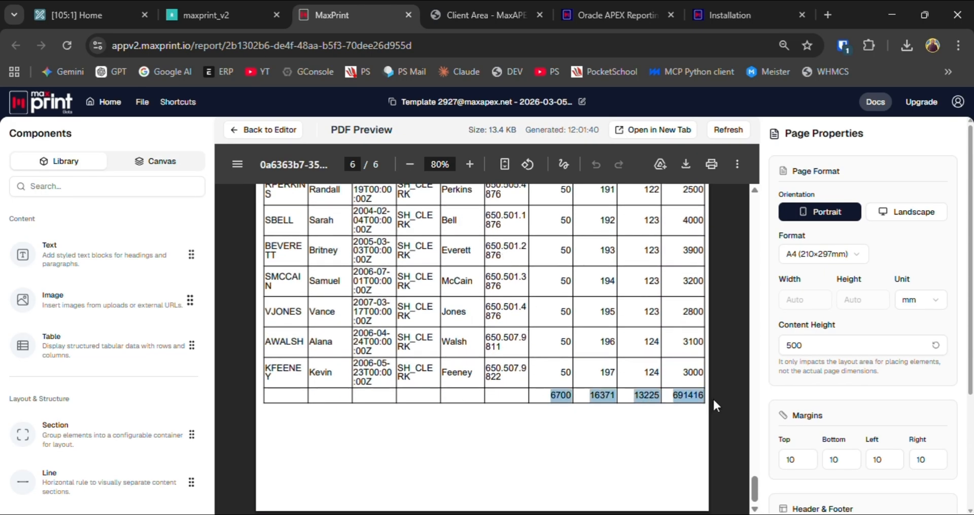
{"action": "left_click", "coordinate": [686, 399]}
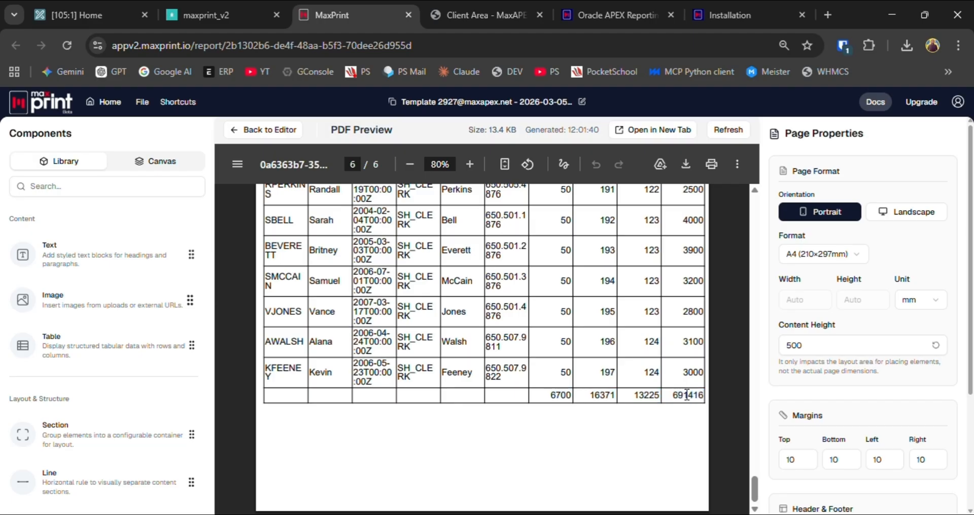
{"action": "double_click", "coordinate": [687, 395]}
{"action": "left_click", "coordinate": [258, 129]}
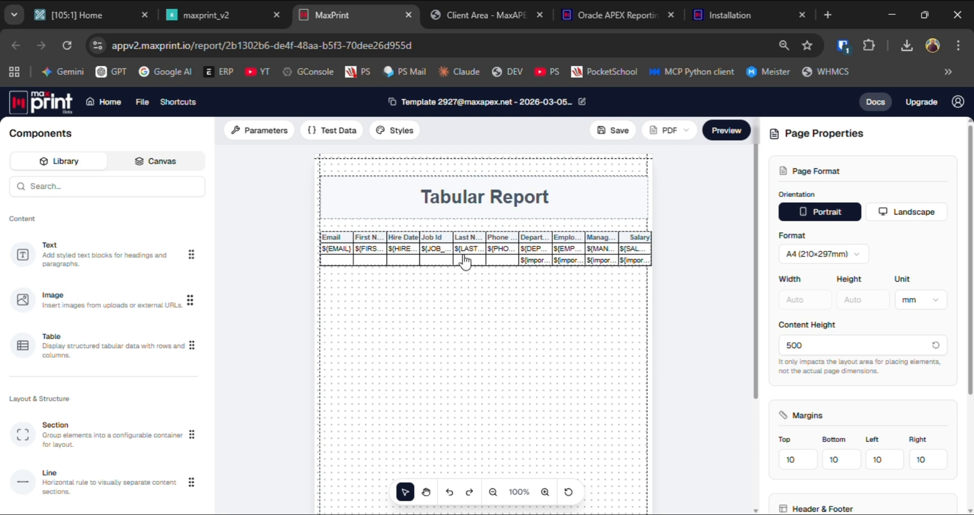
Step: Move the employees table down and place a text element reading "Maxprint Hello" between the report title and the table
{"action": "left_click_drag", "start_coordinate": [464, 261], "coordinate": [464, 289]}
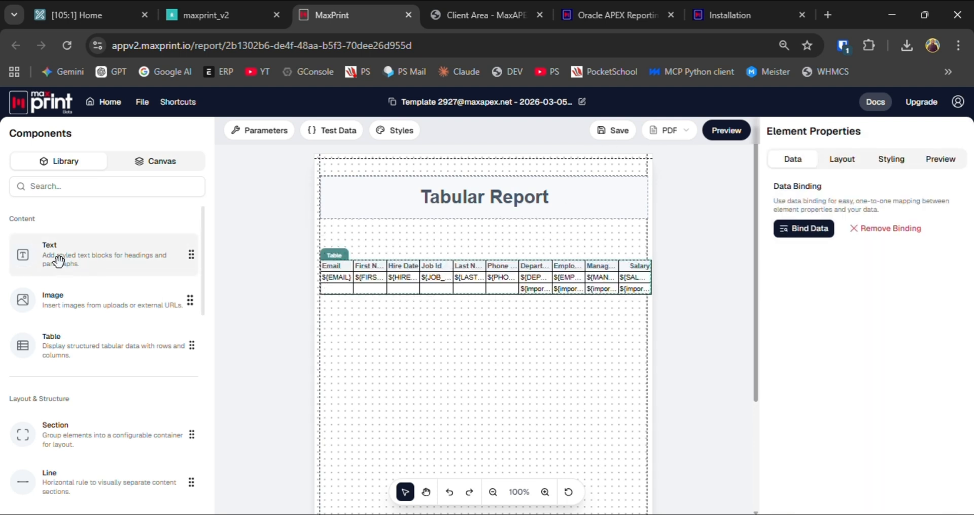
{"action": "left_click_drag", "start_coordinate": [59, 260], "coordinate": [335, 239]}
{"action": "triple_click", "coordinate": [814, 255]}
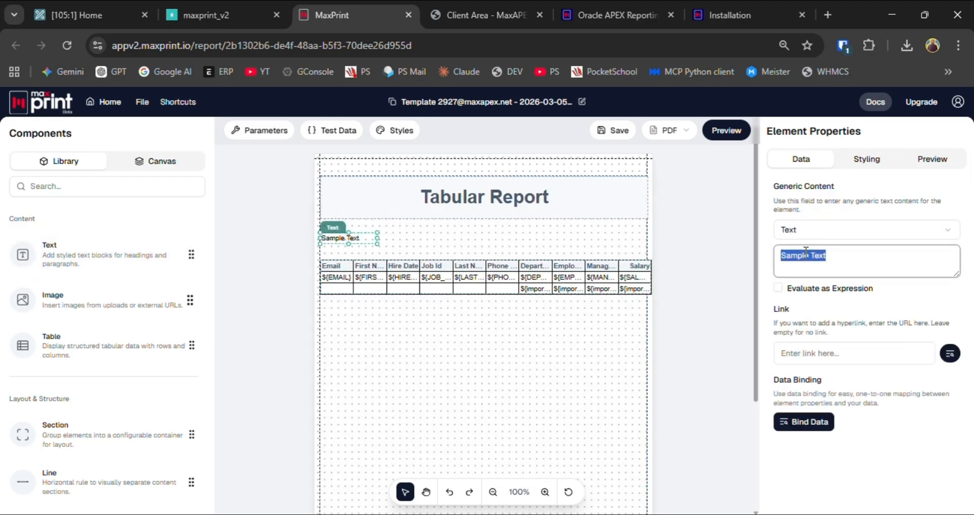
{"action": "type", "text": "Maxprint Hello"}
Step: Preview the report as PDF, check the added text line above the table, and return to the editor
{"action": "left_click", "coordinate": [726, 130]}
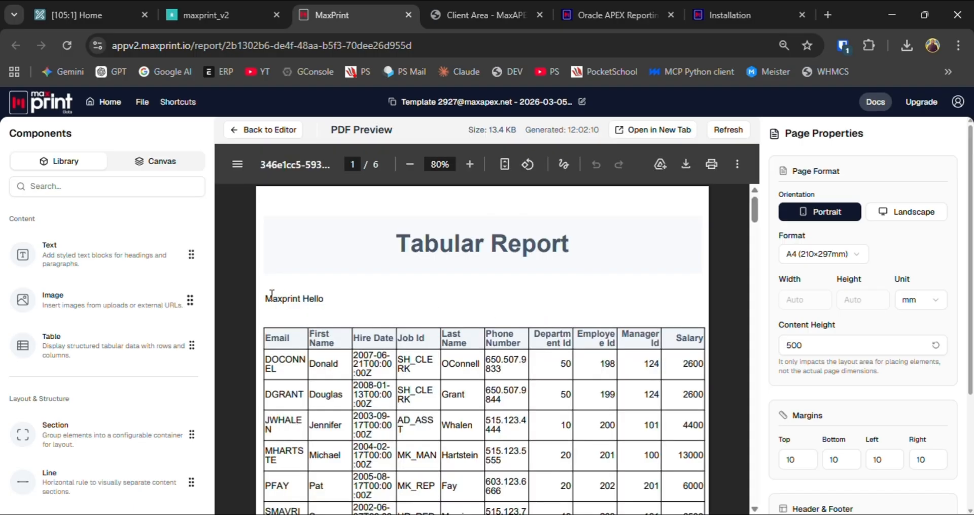
{"action": "left_click_drag", "start_coordinate": [265, 297], "coordinate": [390, 300]}
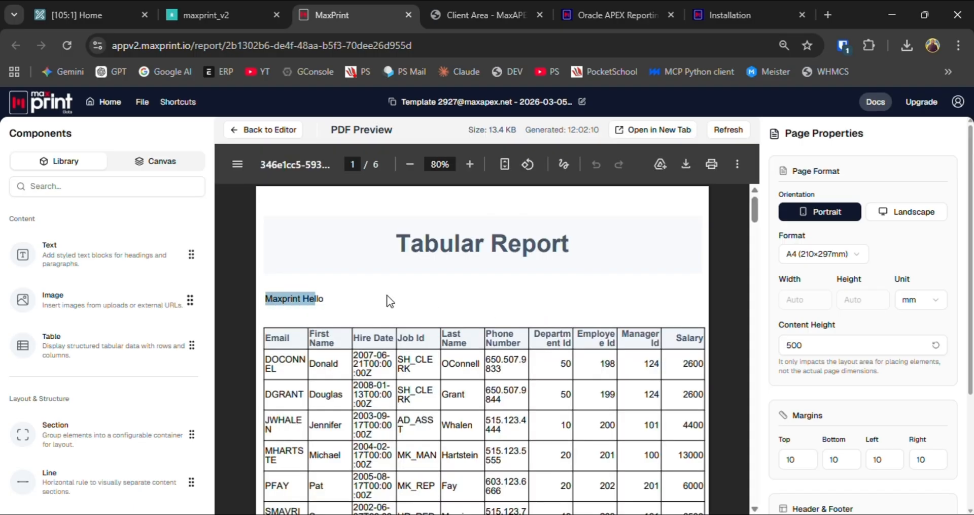
{"action": "left_click", "coordinate": [264, 129]}
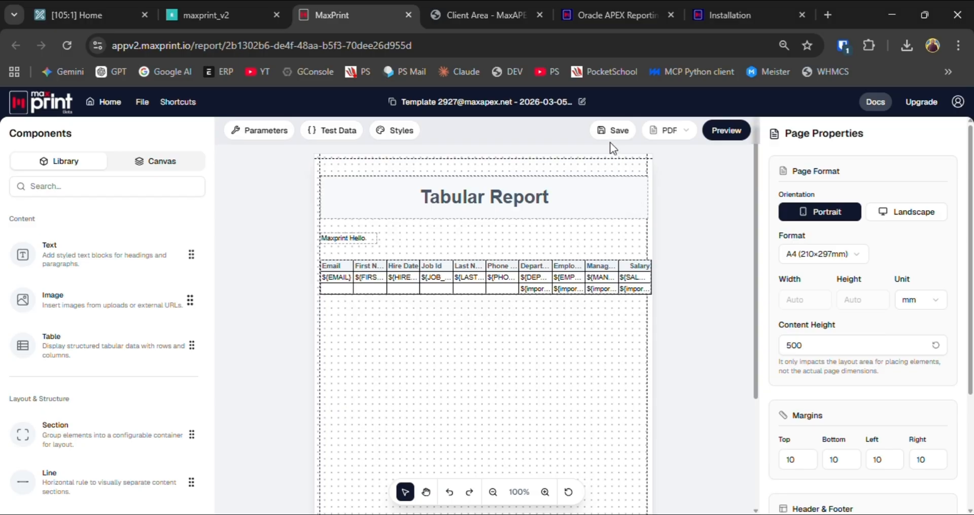
Step: Rename the report template as Tabular
{"action": "left_click", "coordinate": [582, 102]}
{"action": "type", "text": "Tebual"}
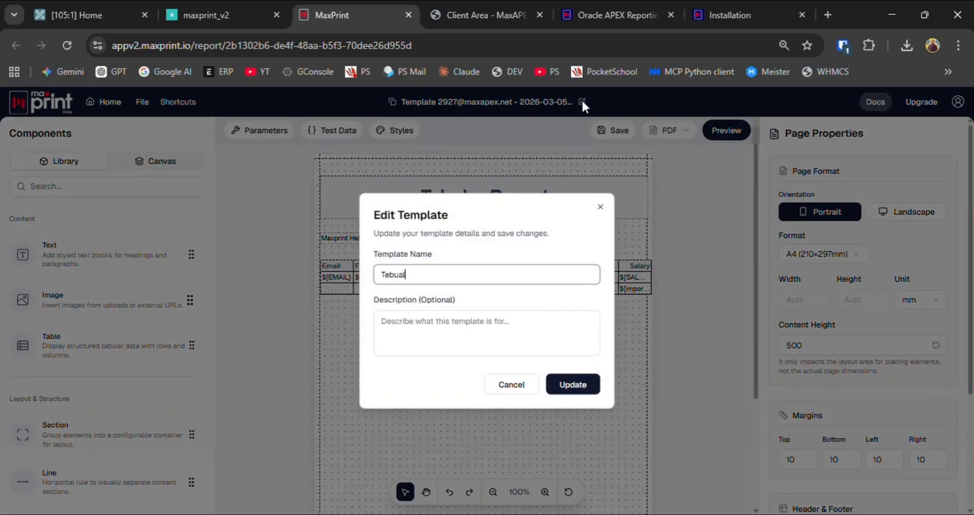
{"action": "key", "text": "BackSpace"}
{"action": "key", "text": "BackSpace"}
{"action": "type", "text": "abulrlar"}
{"action": "key", "text": "Return"}
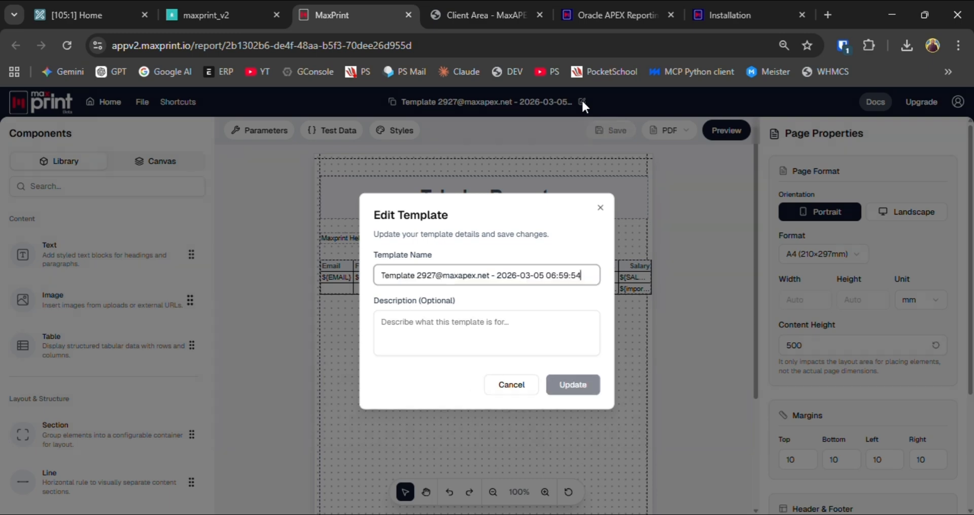
{"action": "left_click", "coordinate": [573, 116]}
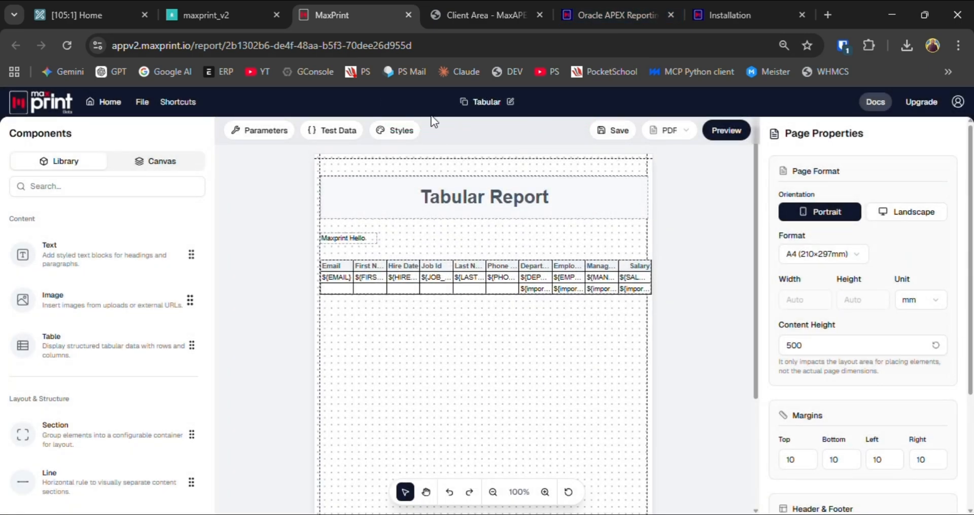
Step: Copy the Tabular template's ID and save the template
{"action": "left_click", "coordinate": [462, 103]}
{"action": "left_click", "coordinate": [463, 101]}
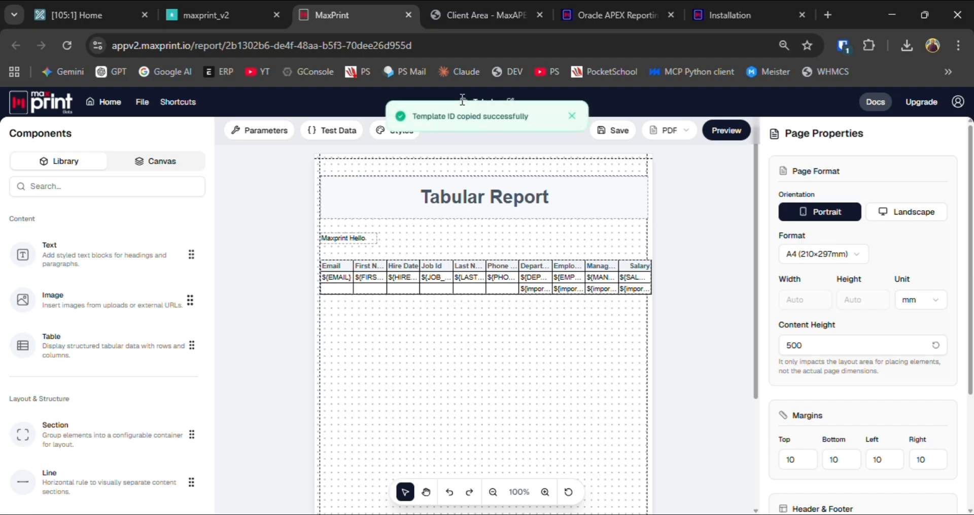
{"action": "left_click", "coordinate": [570, 116]}
{"action": "left_click", "coordinate": [615, 132]}
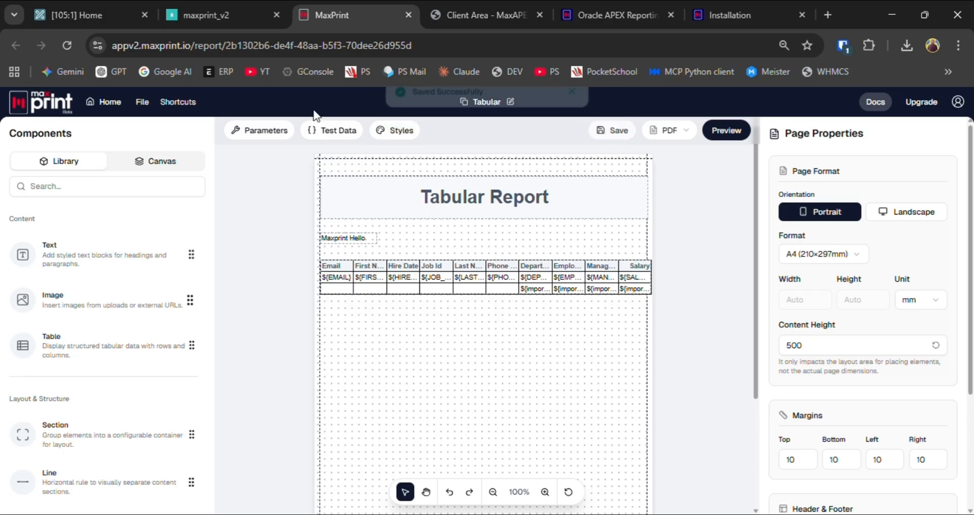
Step: Switch to Page Designer, set the MaxPrint_V2 plug-in action to Edit and paste the copied ID as its Template ID
{"action": "left_click", "coordinate": [88, 14]}
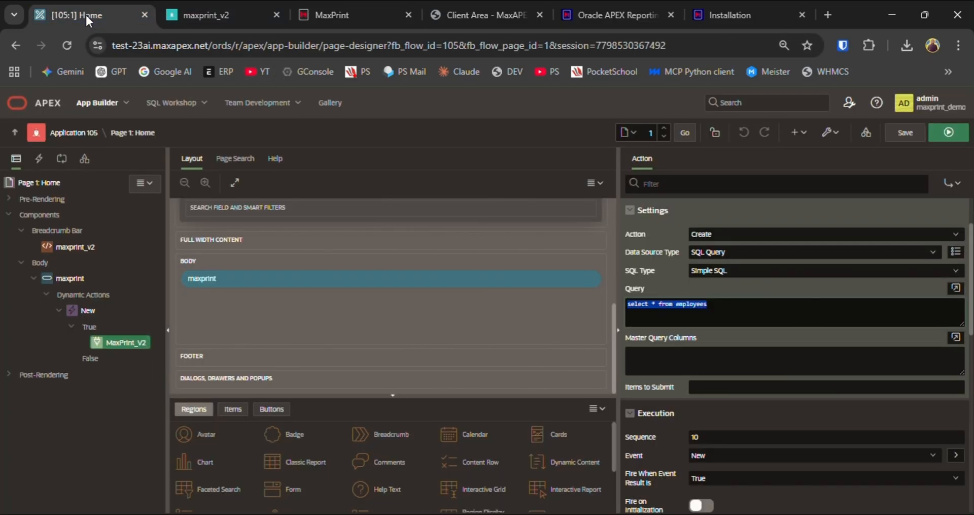
{"action": "left_click", "coordinate": [690, 233]}
{"action": "left_click", "coordinate": [711, 271]}
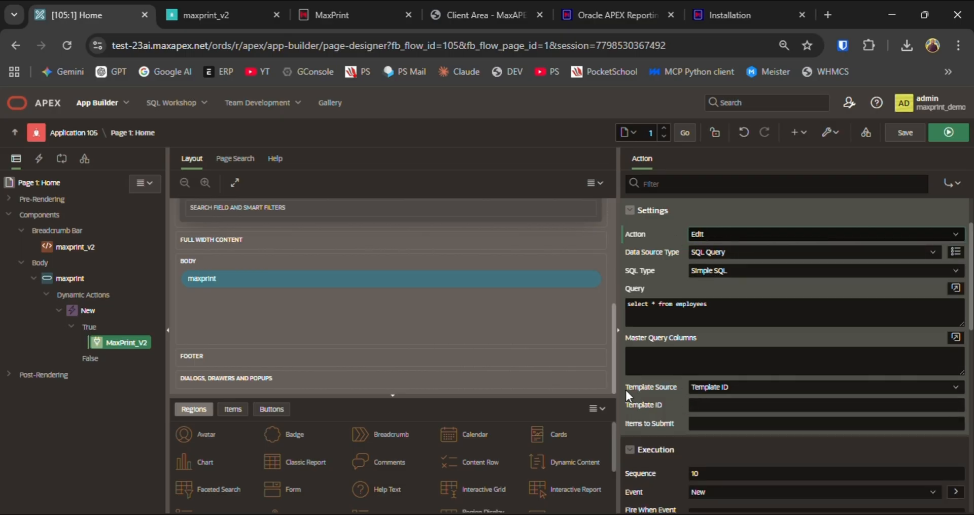
{"action": "left_click", "coordinate": [738, 409]}
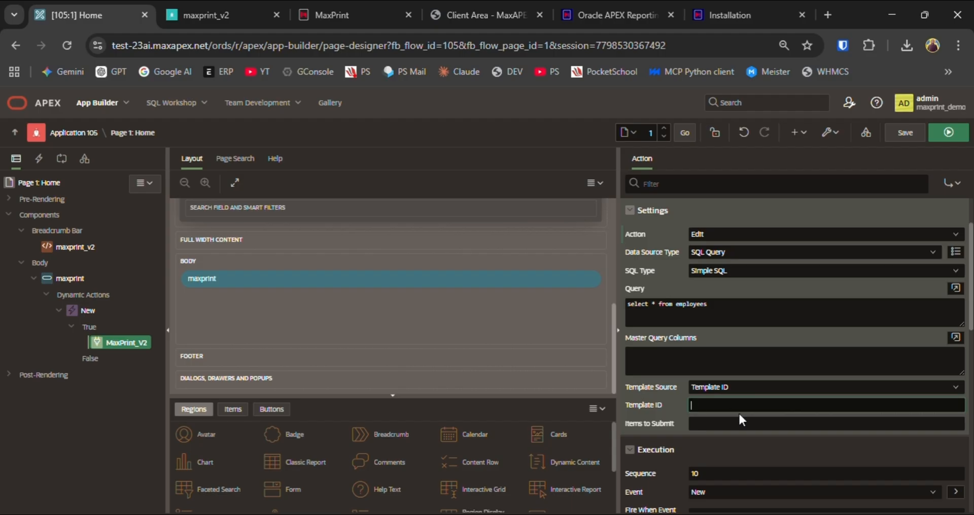
{"action": "key", "text": "ctrl+v"}
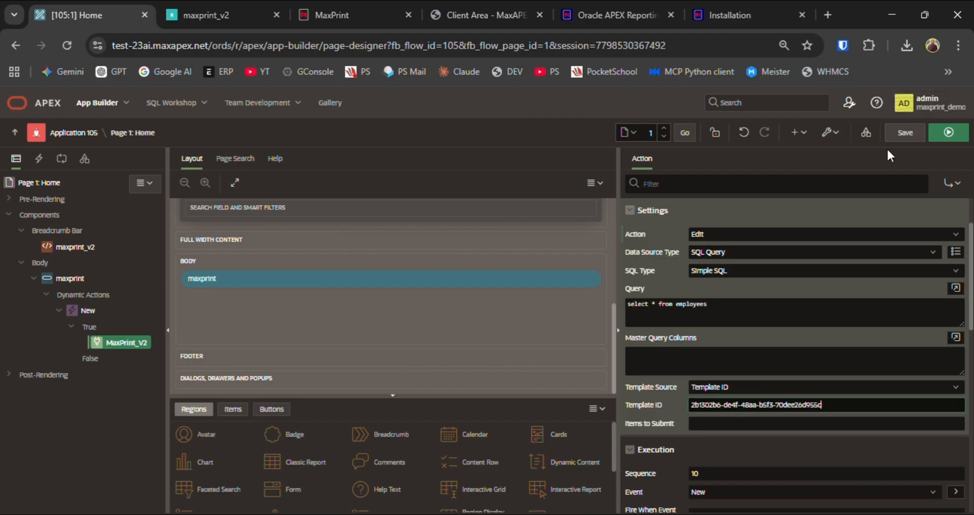
Step: Save and run the Home page, and open the Tabular template with the Maxprint button to inspect its department ID cell
{"action": "left_click", "coordinate": [946, 136]}
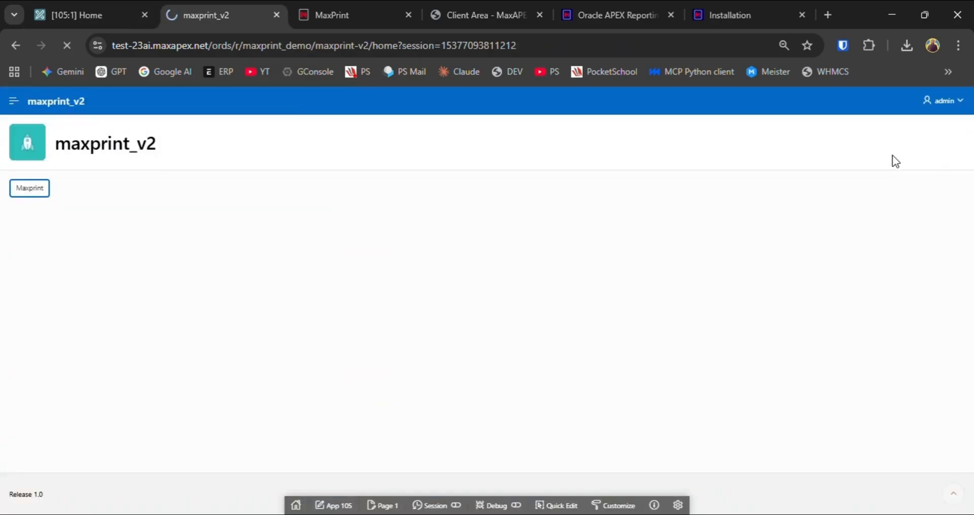
{"action": "left_click", "coordinate": [29, 196]}
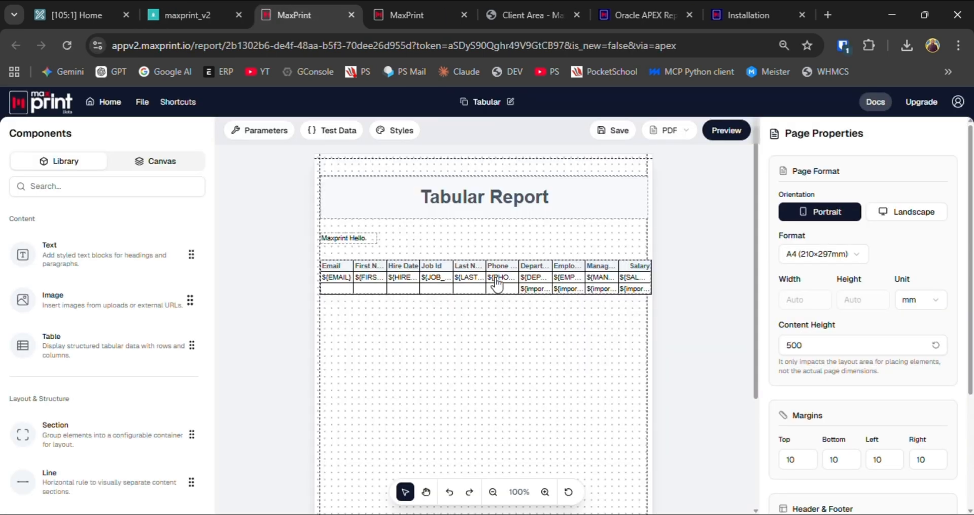
{"action": "left_click", "coordinate": [535, 277]}
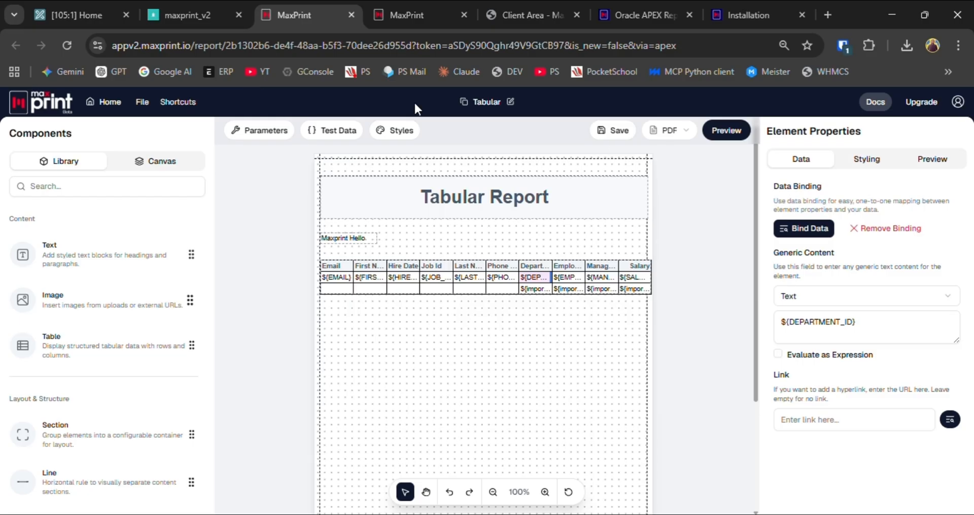
Step: Return to Page Designer and set the MaxPrint_V2 plug-in action to Run, keeping PDF output and using Download as the output method
{"action": "left_click", "coordinate": [77, 13]}
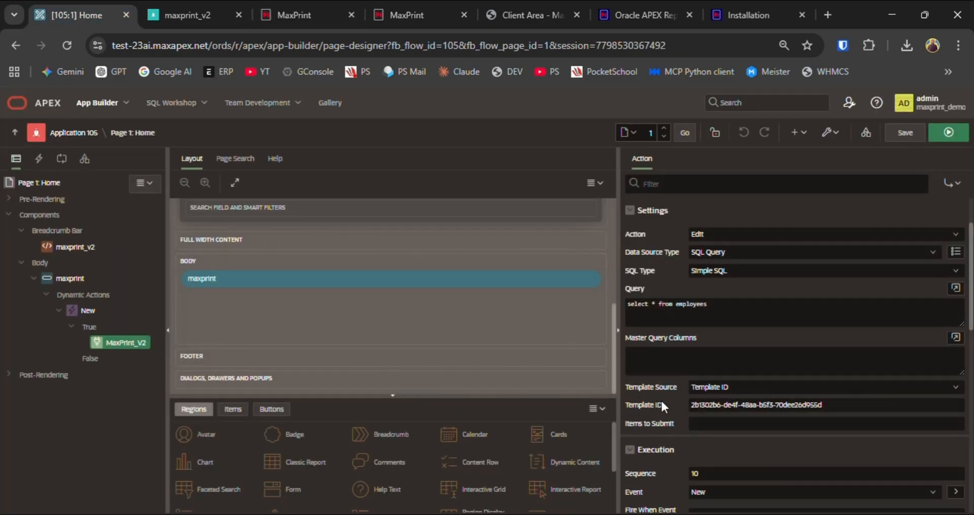
{"action": "left_click", "coordinate": [703, 227]}
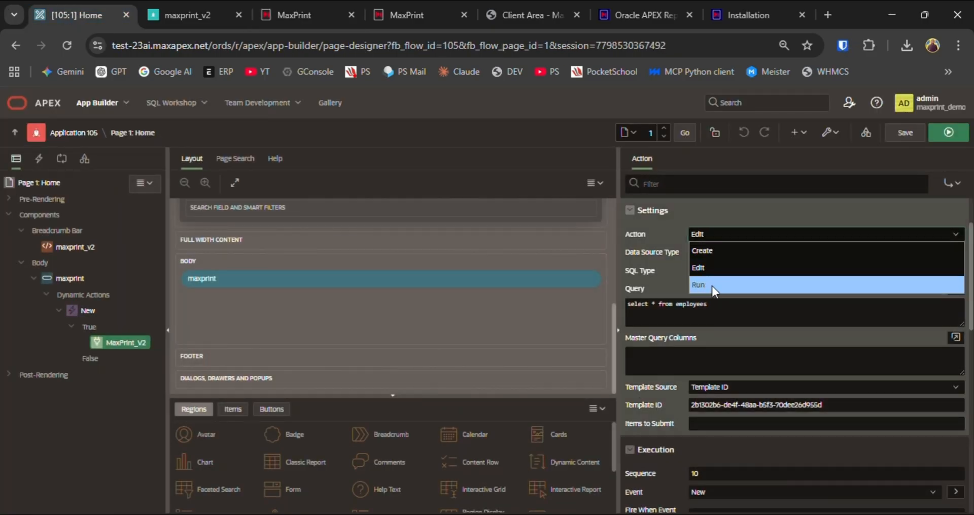
{"action": "left_click", "coordinate": [710, 285]}
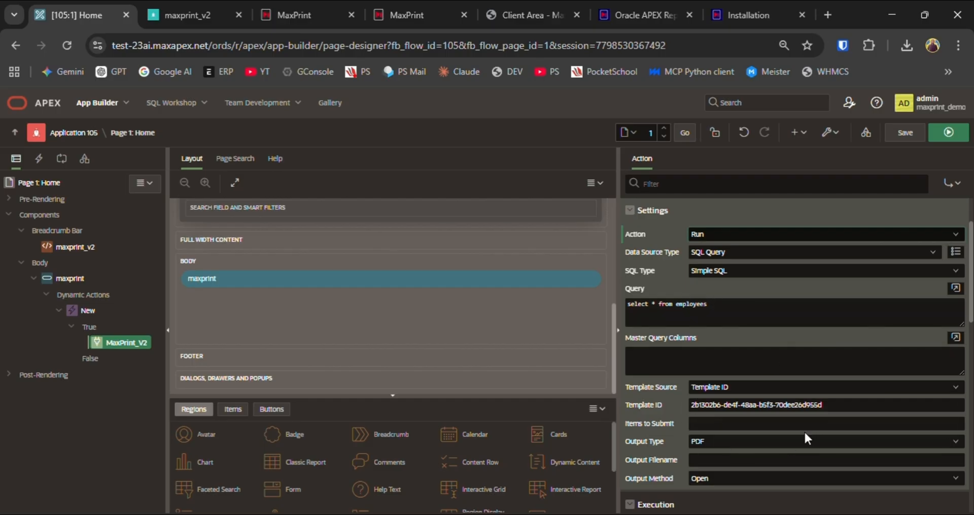
{"action": "scroll", "coordinate": [805, 430], "scroll_direction": "down", "scroll_amount": 3}
{"action": "left_click", "coordinate": [700, 297]}
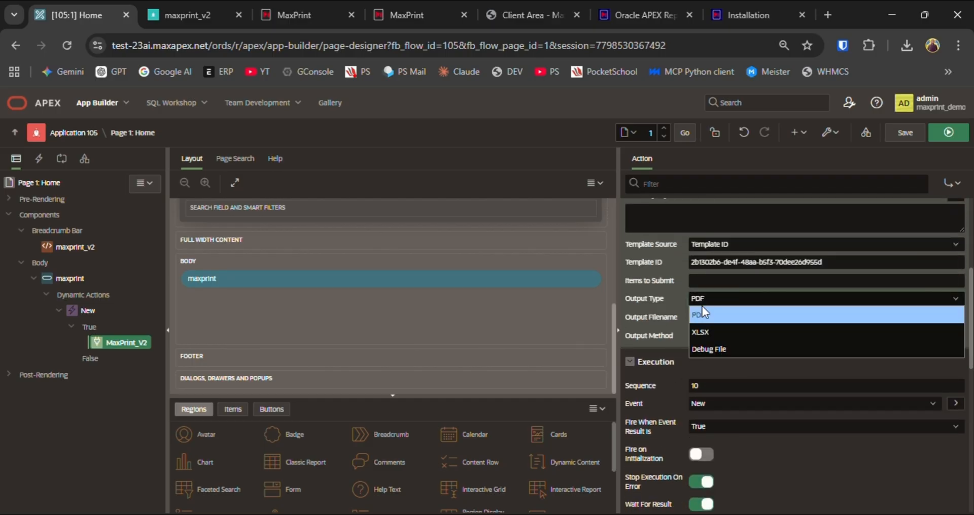
{"action": "left_click", "coordinate": [706, 298]}
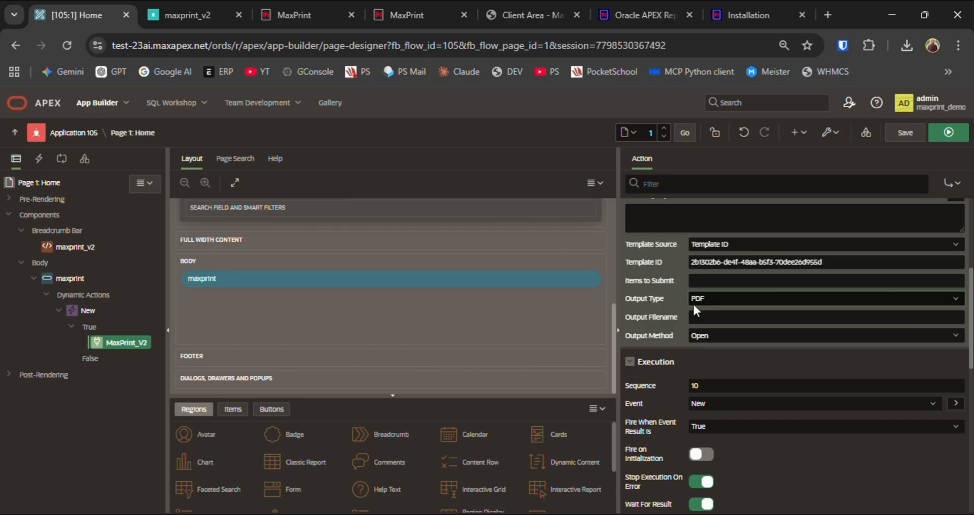
{"action": "left_click", "coordinate": [708, 335]}
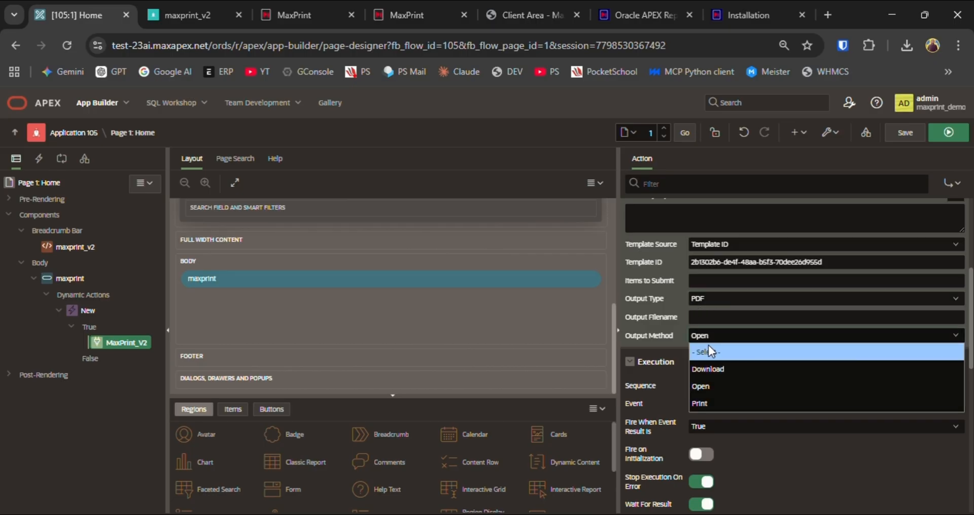
{"action": "left_click", "coordinate": [715, 368]}
Step: Save and run the Home page, generate the report with the Maxprint button, and examine the employee rows in the downloaded PDF
{"action": "left_click", "coordinate": [957, 133]}
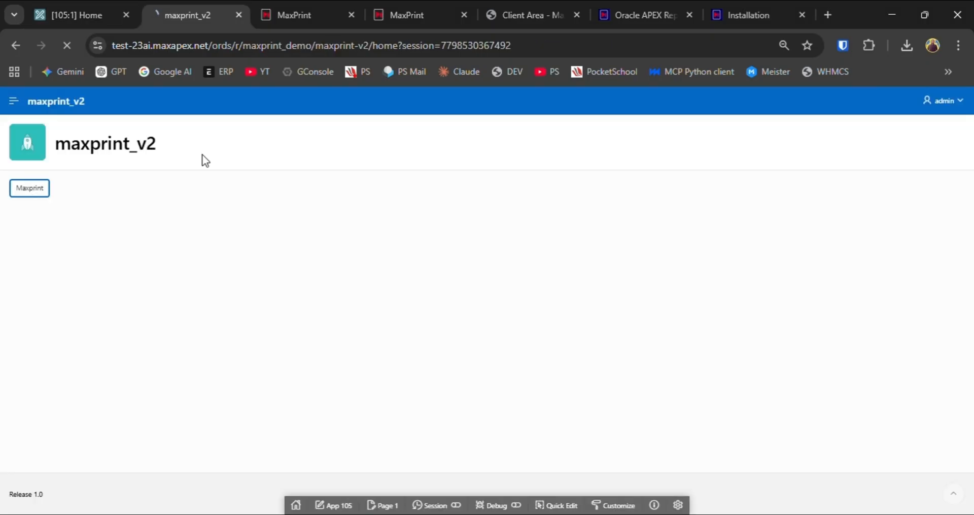
{"action": "left_click", "coordinate": [28, 189]}
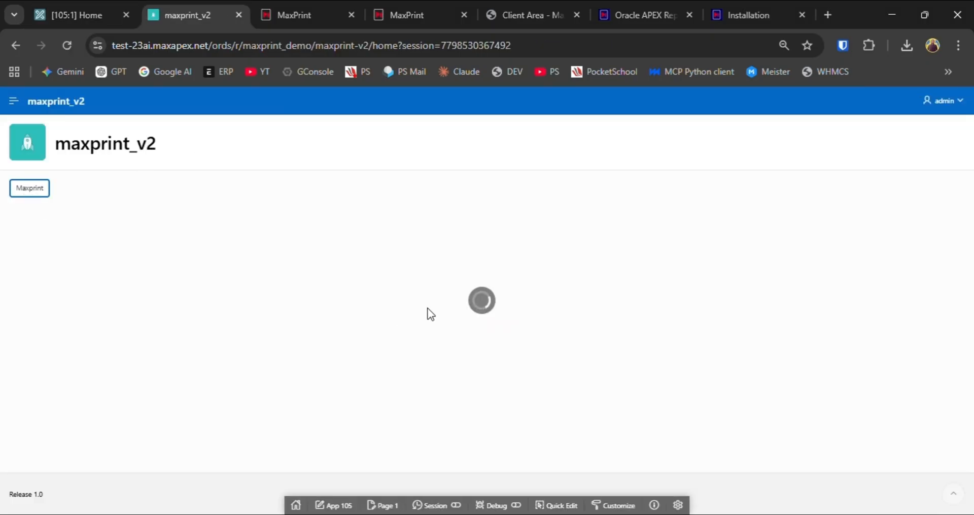
{"action": "left_click", "coordinate": [734, 78]}
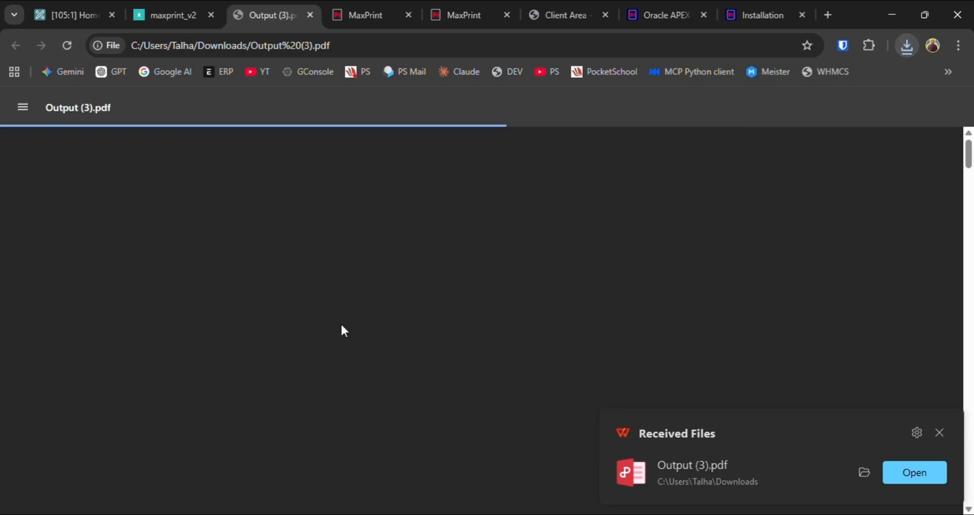
{"action": "left_click", "coordinate": [939, 432]}
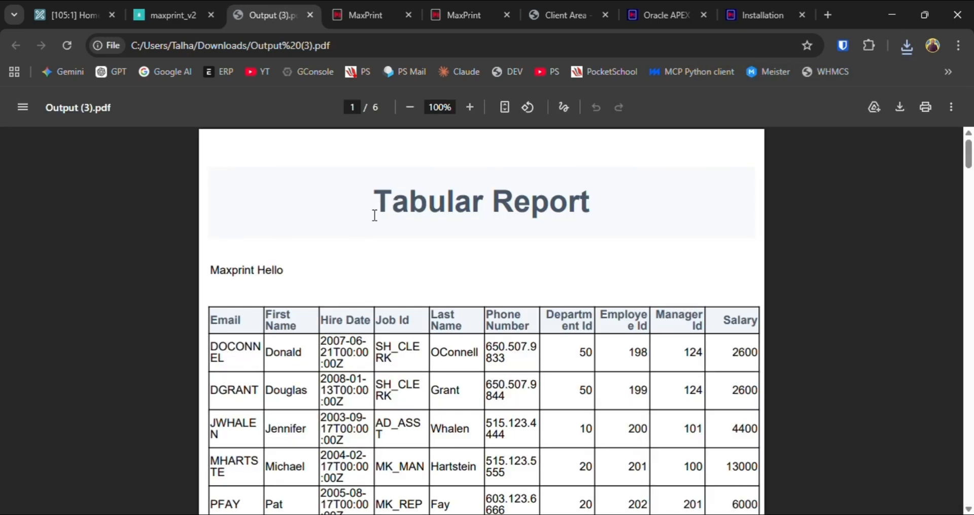
{"action": "scroll", "coordinate": [371, 214], "scroll_direction": "down", "scroll_amount": 20}
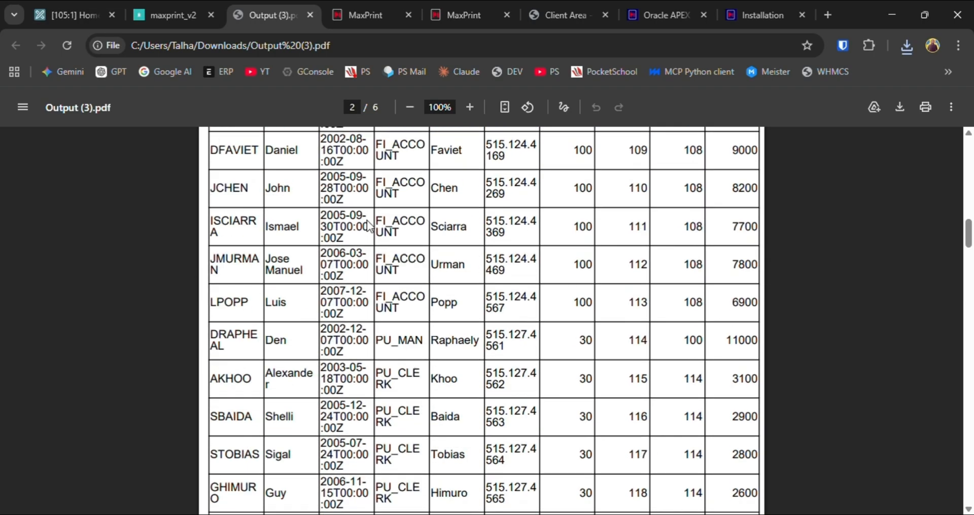
{"action": "scroll", "coordinate": [366, 214], "scroll_direction": "down", "scroll_amount": 20}
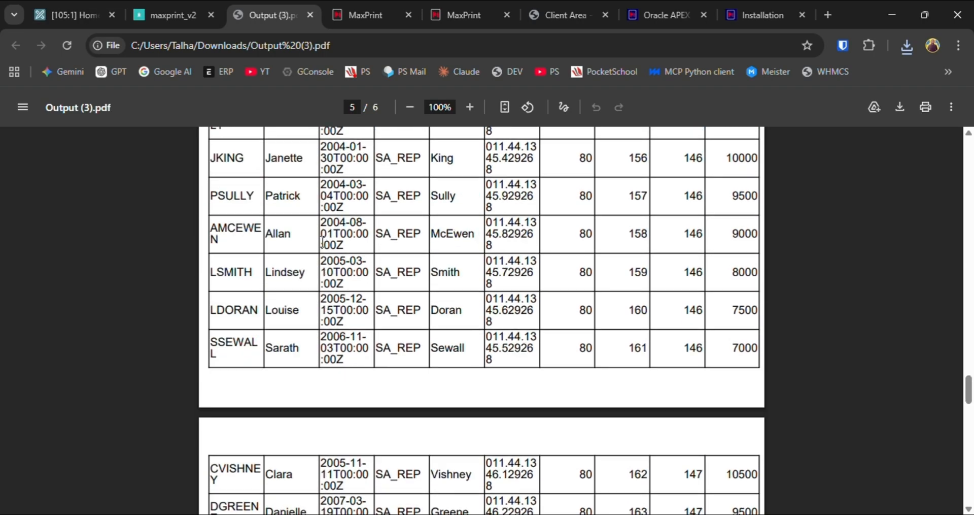
Step: Return to Page Designer, create a page item in the Body of the Home page and name it P1_DEPARTMENT
{"action": "left_click", "coordinate": [67, 11]}
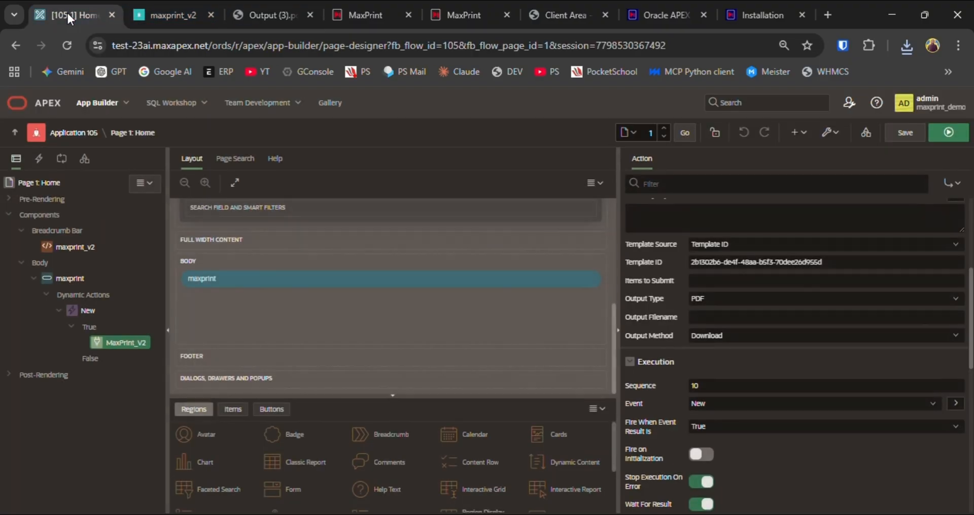
{"action": "scroll", "coordinate": [630, 299], "scroll_direction": "up", "scroll_amount": 4}
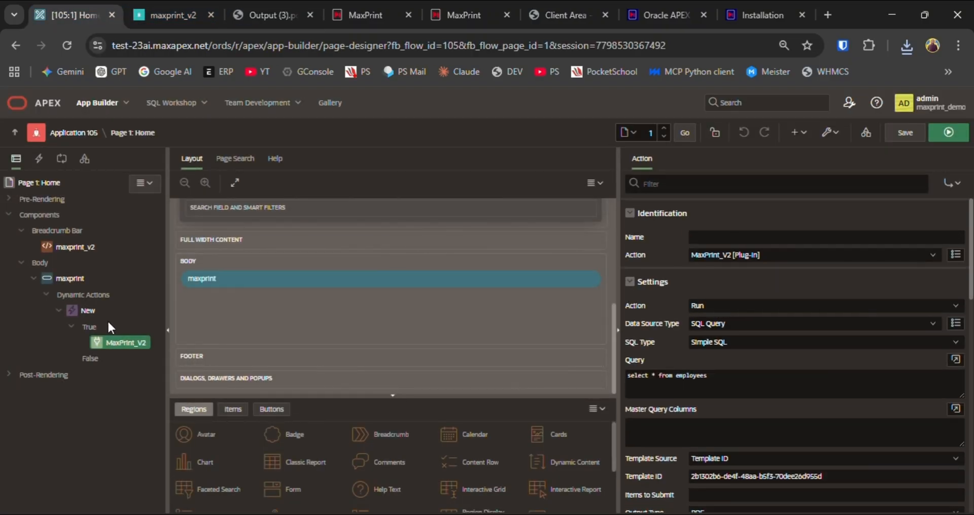
{"action": "left_click", "coordinate": [60, 312]}
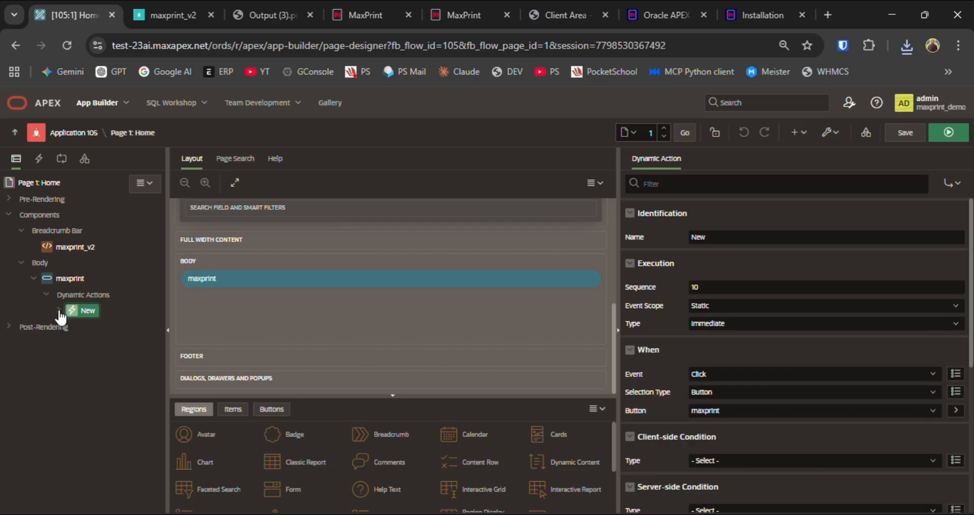
{"action": "right_click", "coordinate": [46, 262]}
{"action": "left_click", "coordinate": [105, 296]}
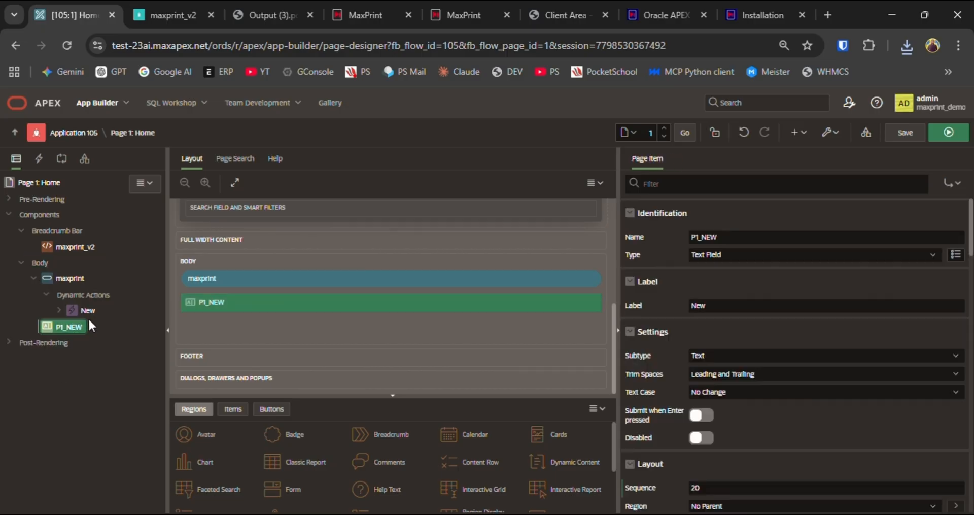
{"action": "left_click", "coordinate": [750, 233]}
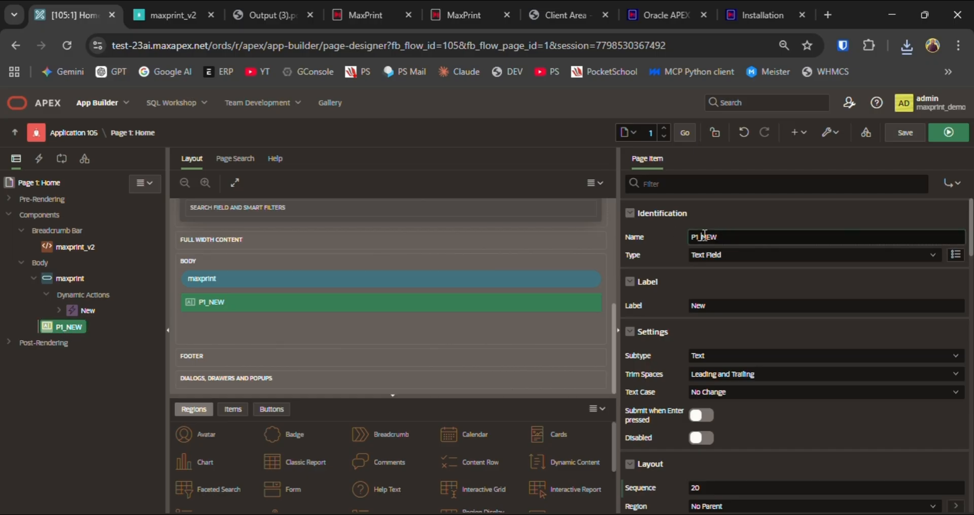
{"action": "key", "text": "BackSpace"}
{"action": "key", "text": "BackSpace"}
{"action": "key", "text": "BackSpace"}
{"action": "type", "text": "DEPARTMEN"}
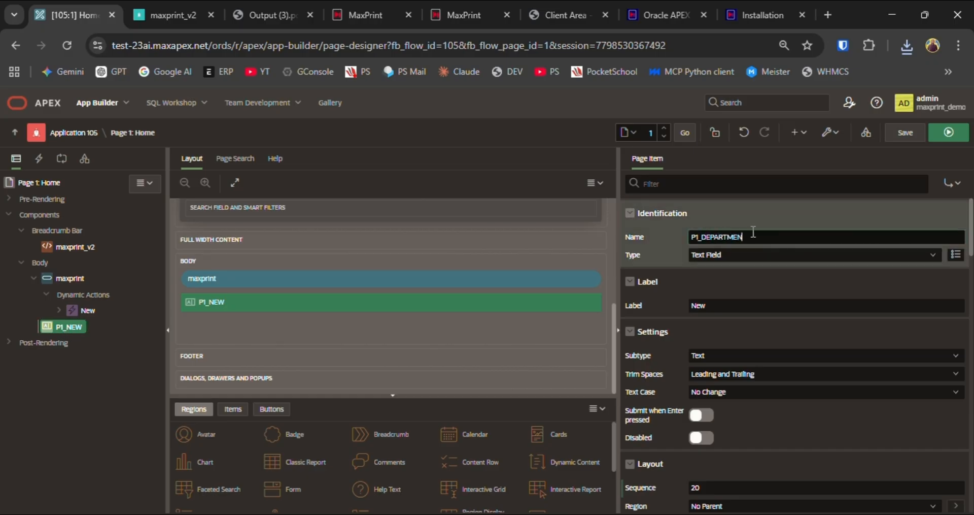
Step: Make P1_DEPARTMENT a Select List and set its list of values type to SQL Query
{"action": "left_click", "coordinate": [738, 258]}
{"action": "key", "text": "s"}
{"action": "key", "text": "s"}
{"action": "key", "text": "s"}
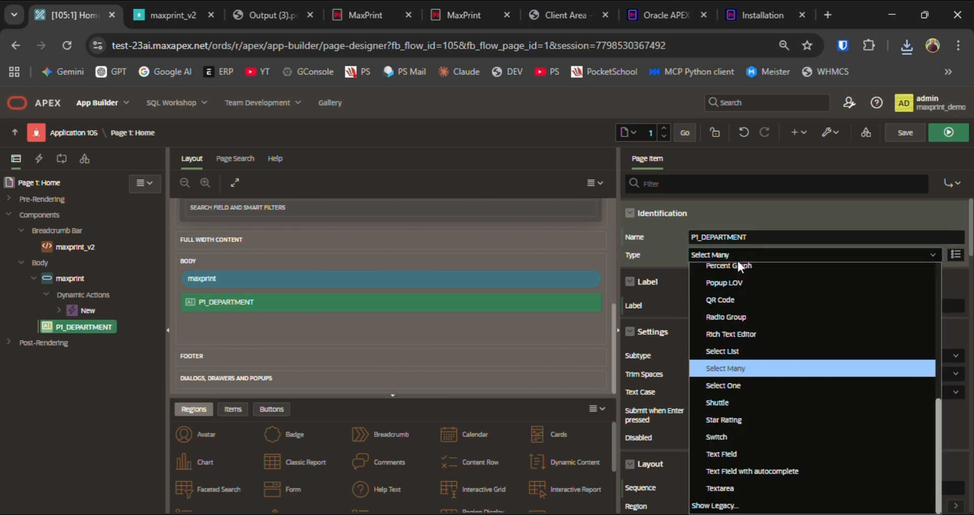
{"action": "left_click", "coordinate": [734, 352]}
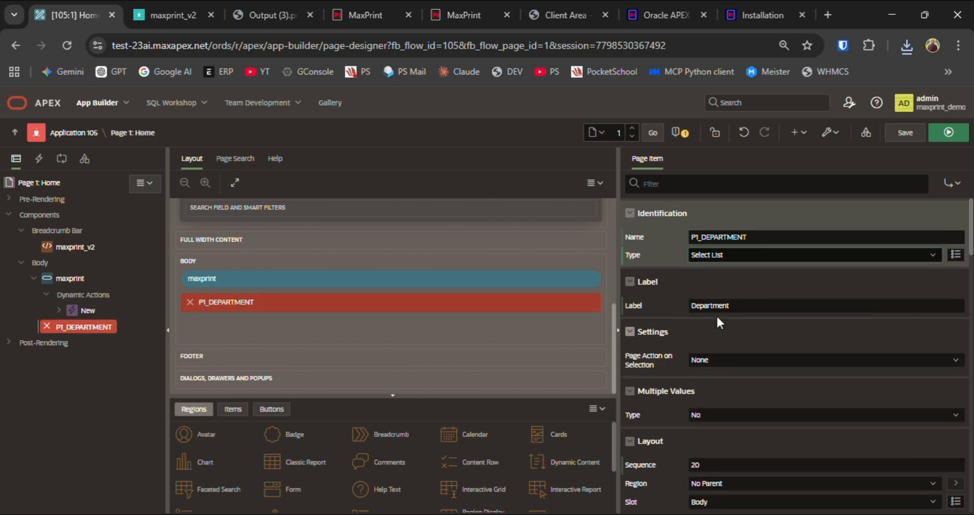
{"action": "scroll", "coordinate": [704, 321], "scroll_direction": "down", "scroll_amount": 7}
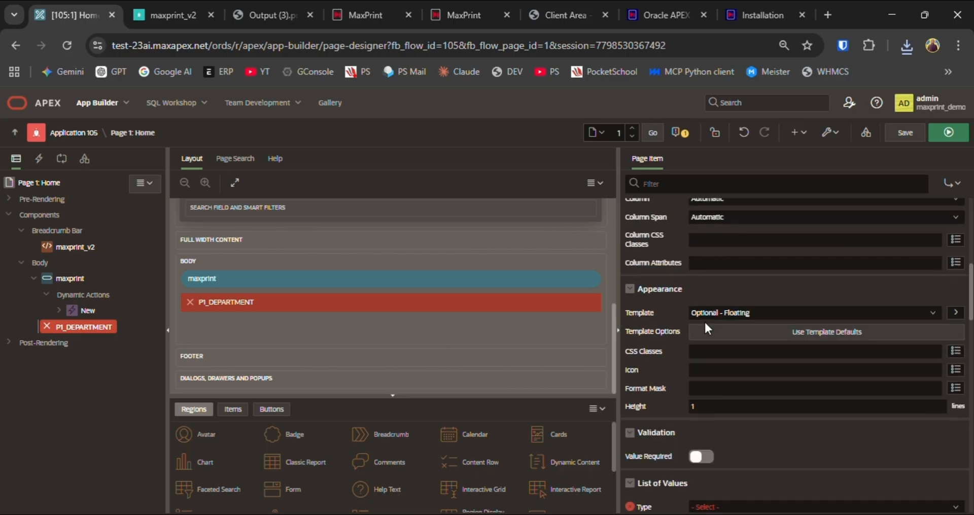
{"action": "scroll", "coordinate": [700, 335], "scroll_direction": "down", "scroll_amount": 5}
{"action": "left_click", "coordinate": [716, 293]}
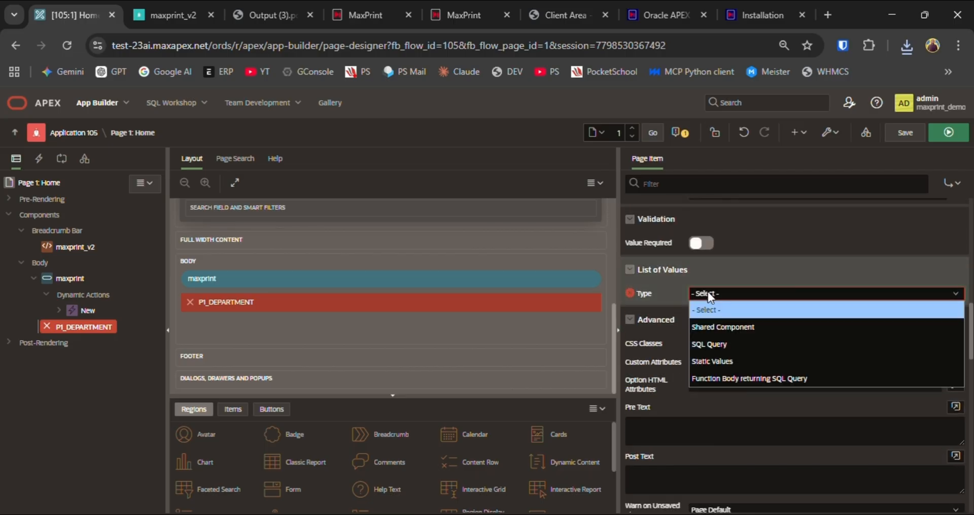
{"action": "left_click", "coordinate": [712, 342]}
{"action": "left_click", "coordinate": [687, 339]}
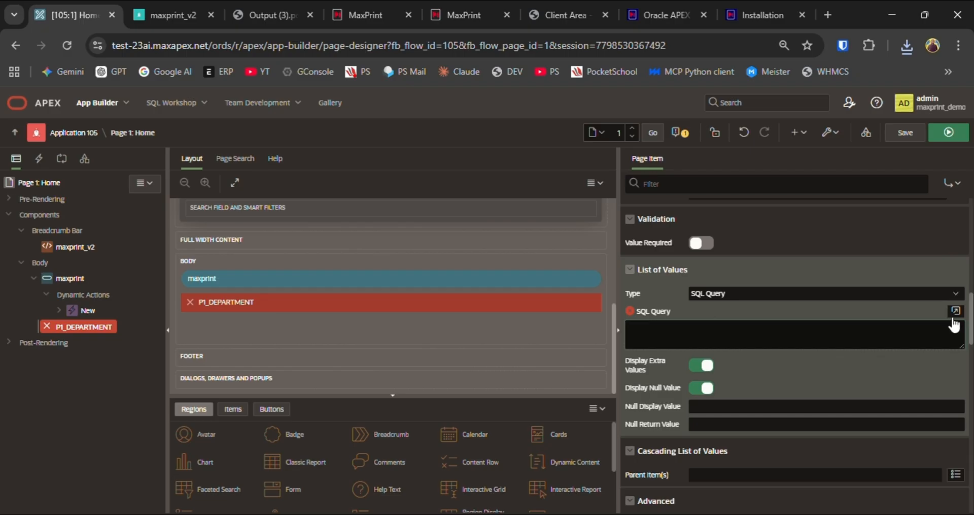
Step: Copy the select list query on DEPARTMENTS from demo-queries-maxprint-v2.txt in Notepad++ into P1_DEPARTMENT's SQL Query, validate it and apply it
{"action": "left_click", "coordinate": [955, 311]}
{"action": "key", "text": "alt+Tab"}
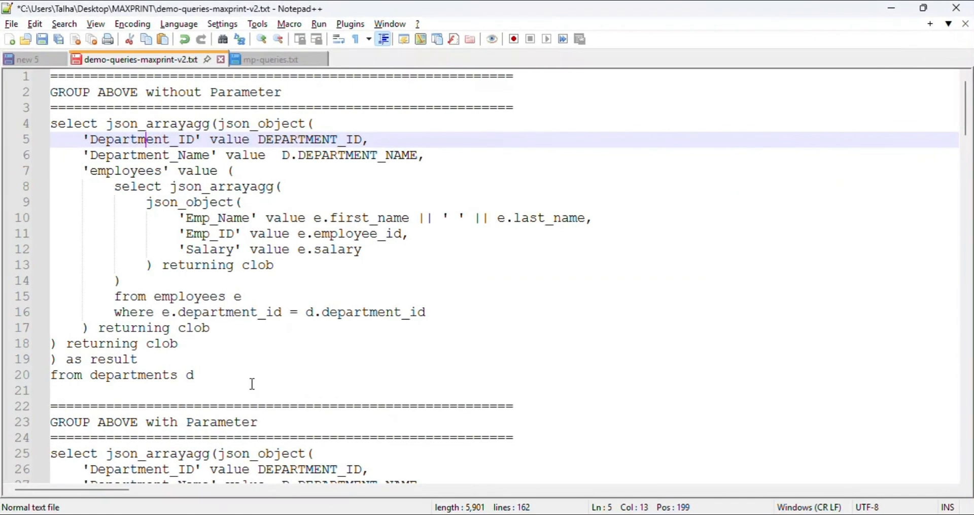
{"action": "scroll", "coordinate": [218, 249], "scroll_direction": "down", "scroll_amount": 13}
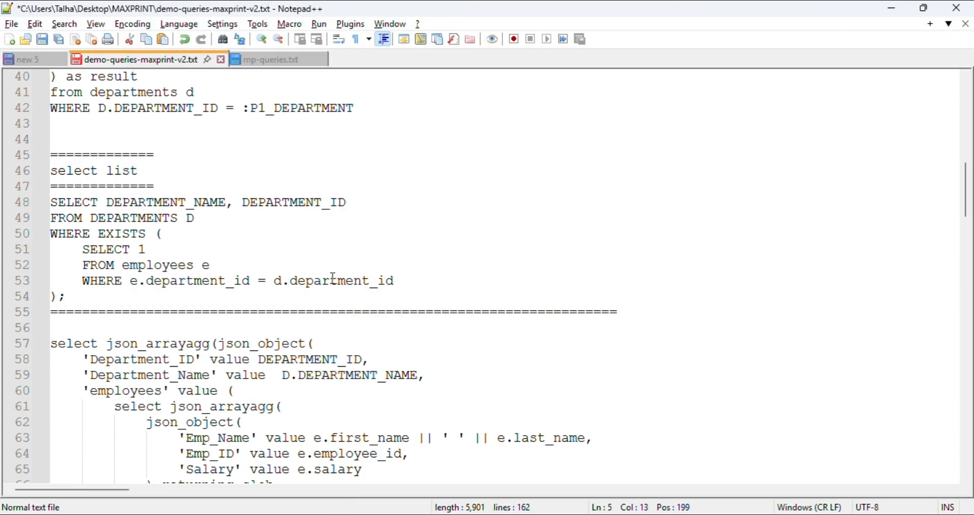
{"action": "left_click_drag", "start_coordinate": [70, 296], "coordinate": [24, 202]}
{"action": "key", "text": "ctrl+c"}
{"action": "key", "text": "alt+Tab"}
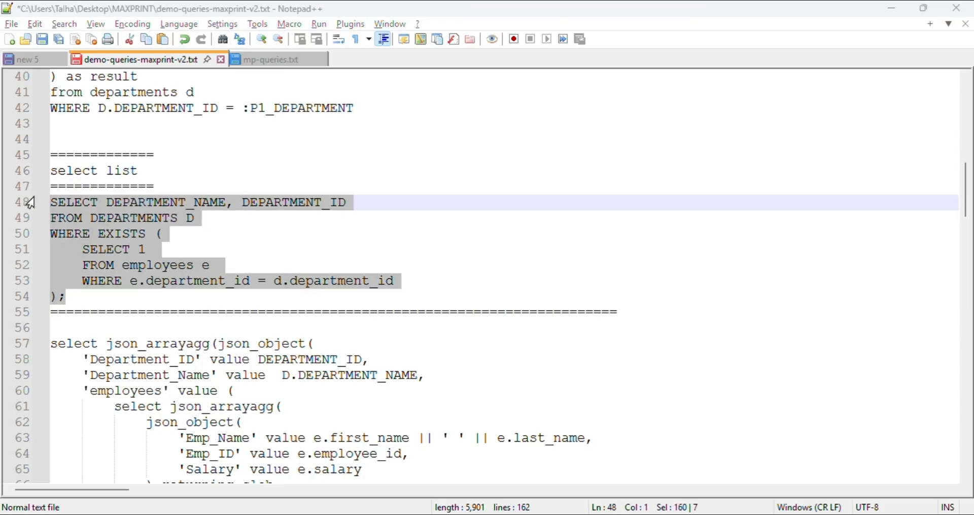
{"action": "key", "text": "ctrl+v"}
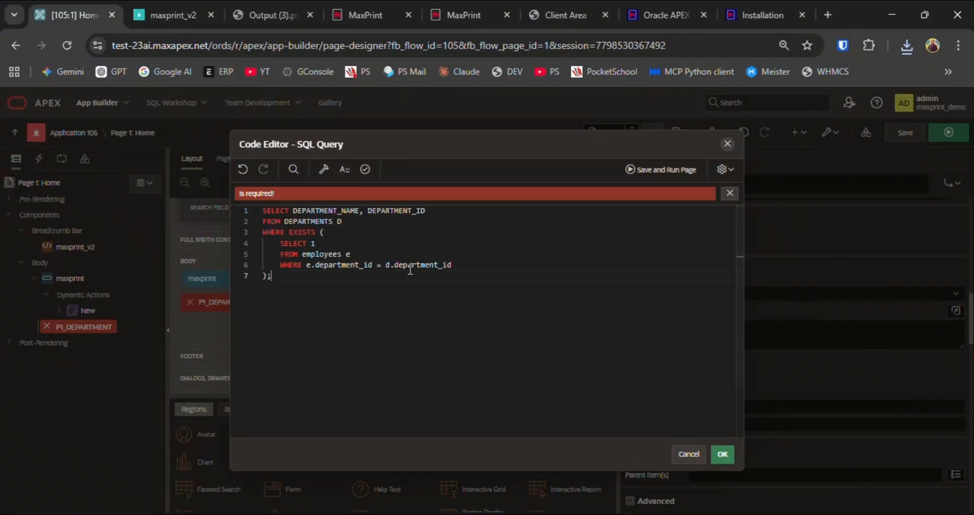
{"action": "left_click", "coordinate": [364, 170]}
{"action": "left_click", "coordinate": [724, 453]}
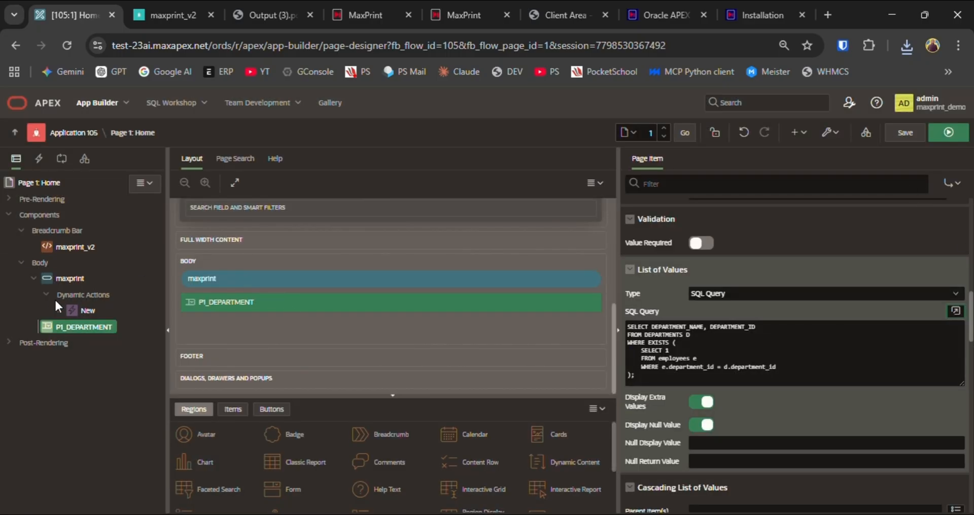
Step: Set the MaxPrint_V2 plug-in action to Create, keeping SQL Query as data source, and change its SQL type to JSON Object SQL
{"action": "left_click", "coordinate": [59, 310]}
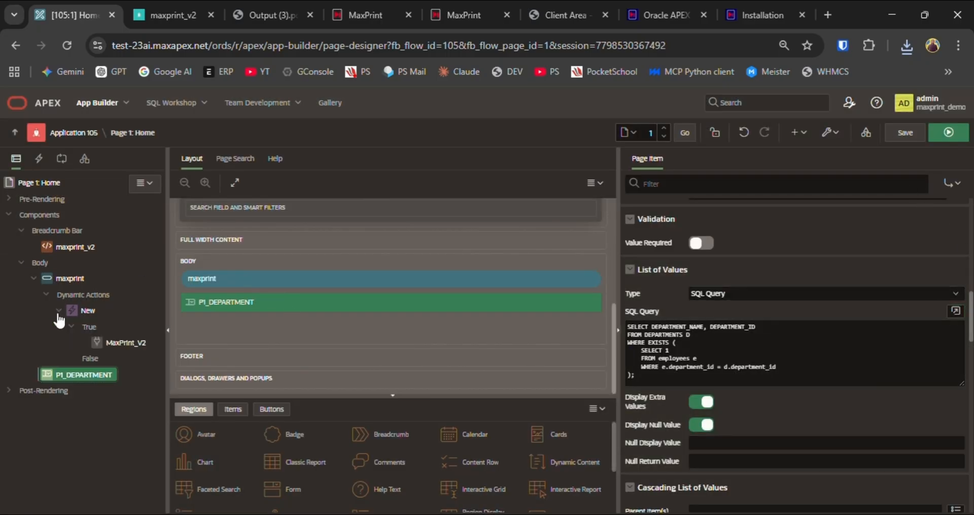
{"action": "left_click", "coordinate": [126, 343]}
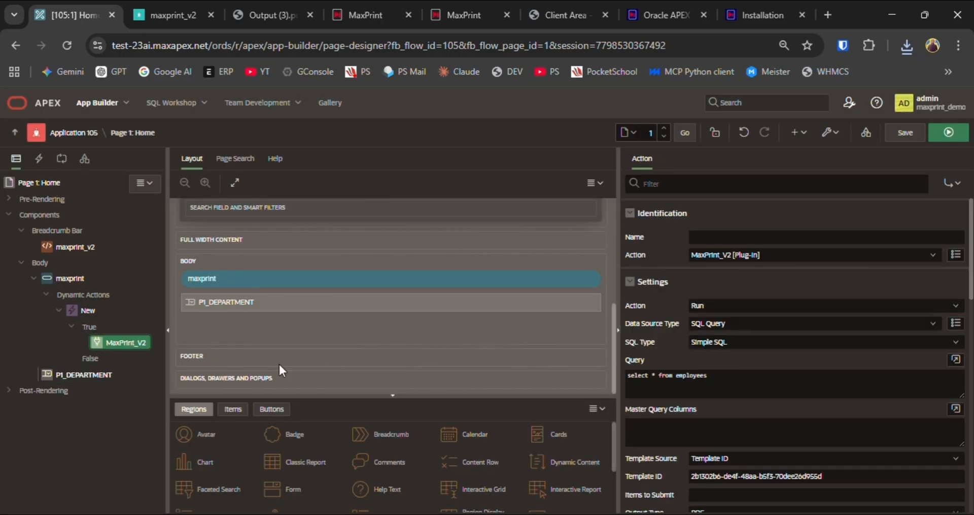
{"action": "left_click", "coordinate": [691, 308]}
{"action": "left_click", "coordinate": [703, 321]}
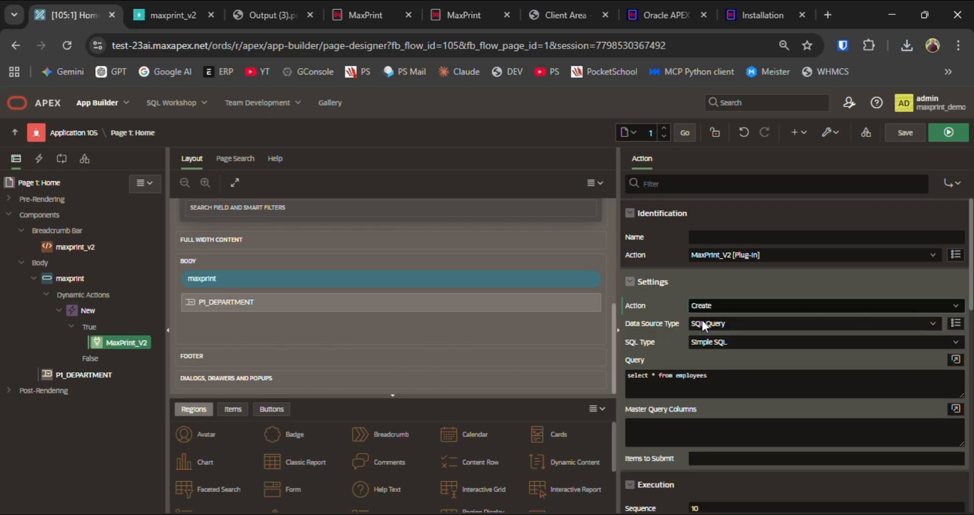
{"action": "left_click", "coordinate": [724, 320]}
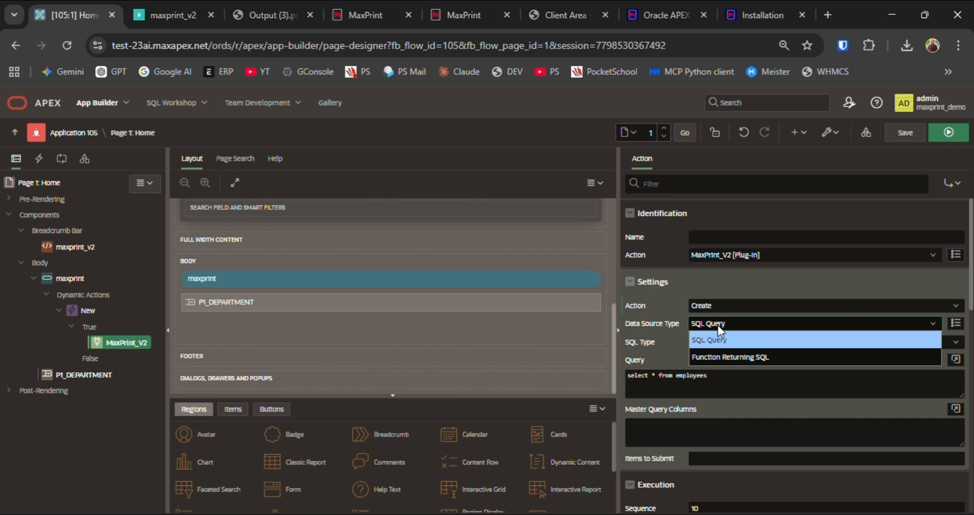
{"action": "left_click", "coordinate": [718, 325]}
{"action": "left_click", "coordinate": [724, 343]}
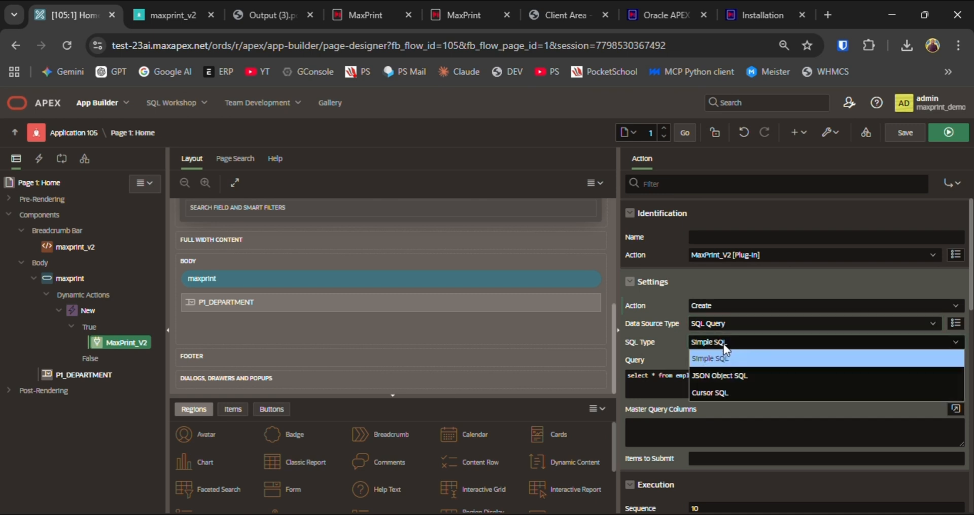
{"action": "left_click", "coordinate": [708, 376]}
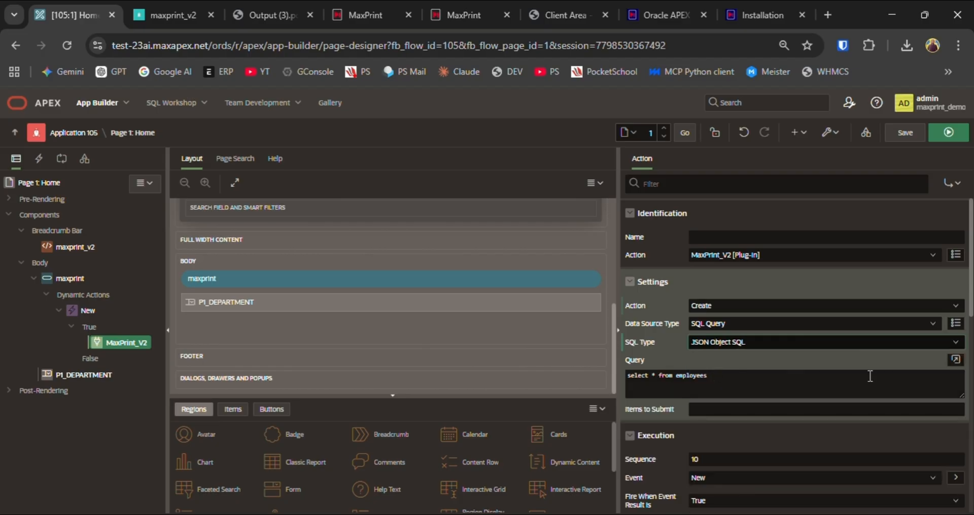
Step: Replace the MaxPrint_V2 query with the "GROUP ABOVE with Parameter" query copied from demo-queries-maxprint-v2.txt in Notepad++
{"action": "left_click", "coordinate": [956, 359]}
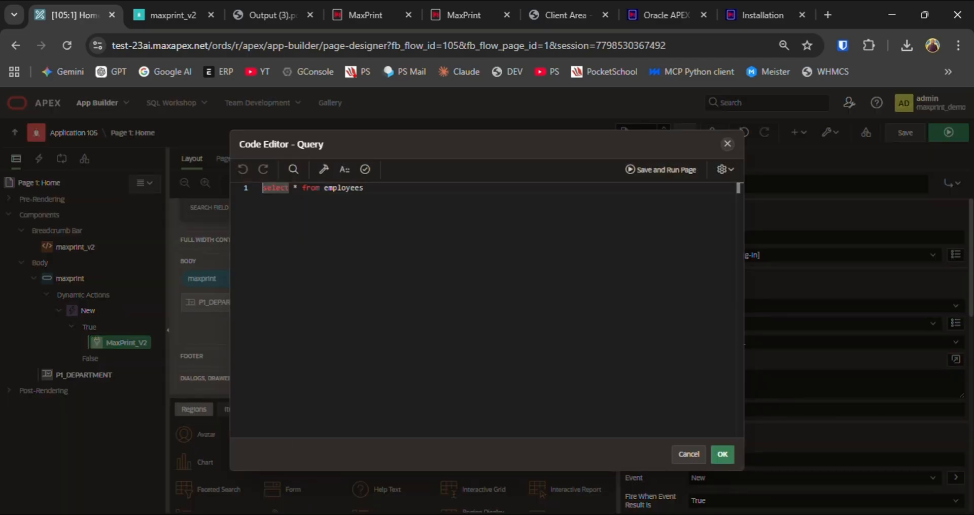
{"action": "key", "text": "alt+Tab"}
{"action": "scroll", "coordinate": [236, 219], "scroll_direction": "up", "scroll_amount": 9}
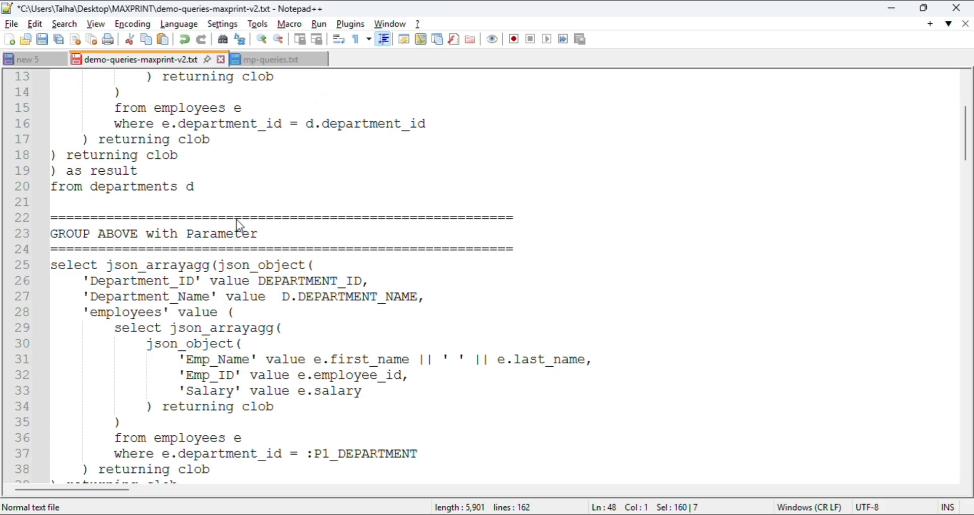
{"action": "scroll", "coordinate": [236, 220], "scroll_direction": "down", "scroll_amount": 2}
{"action": "left_click_drag", "start_coordinate": [358, 437], "coordinate": [34, 172]}
{"action": "key", "text": "ctrl+c"}
{"action": "key", "text": "alt+Tab"}
{"action": "key", "text": "ctrl+a"}
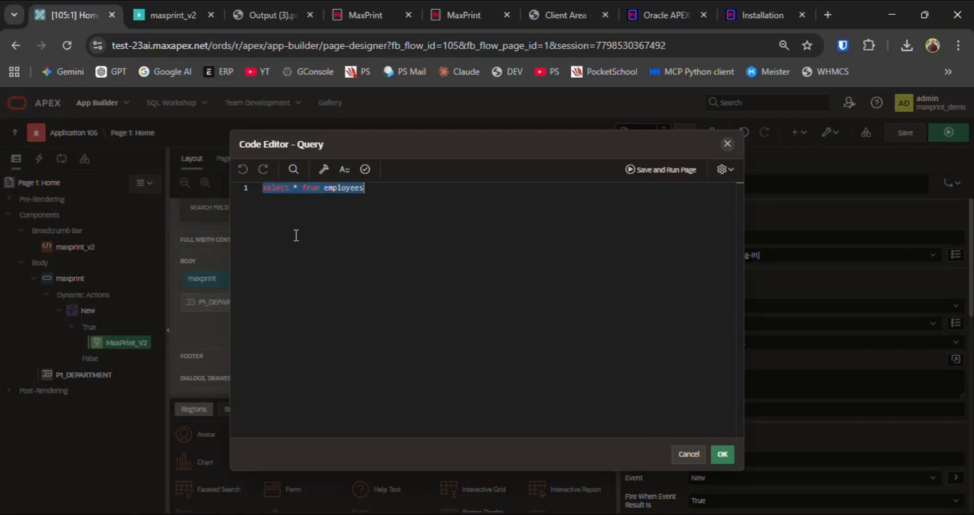
{"action": "key", "text": "ctrl+v"}
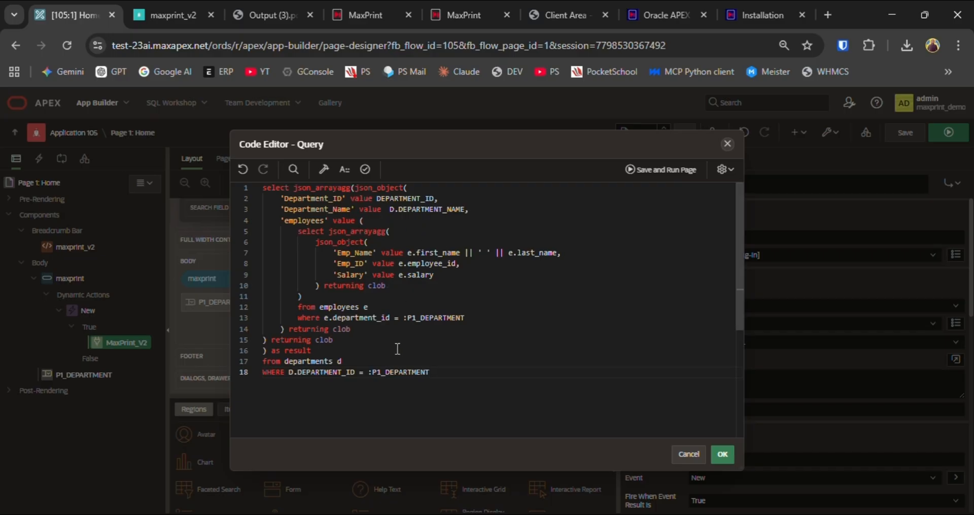
Step: Copy the P1_DEPARTMENT name from the query, apply the query and enter P1_DEPARTMENT as the plug-in's Items to Submit
{"action": "left_click_drag", "start_coordinate": [369, 377], "coordinate": [467, 380]}
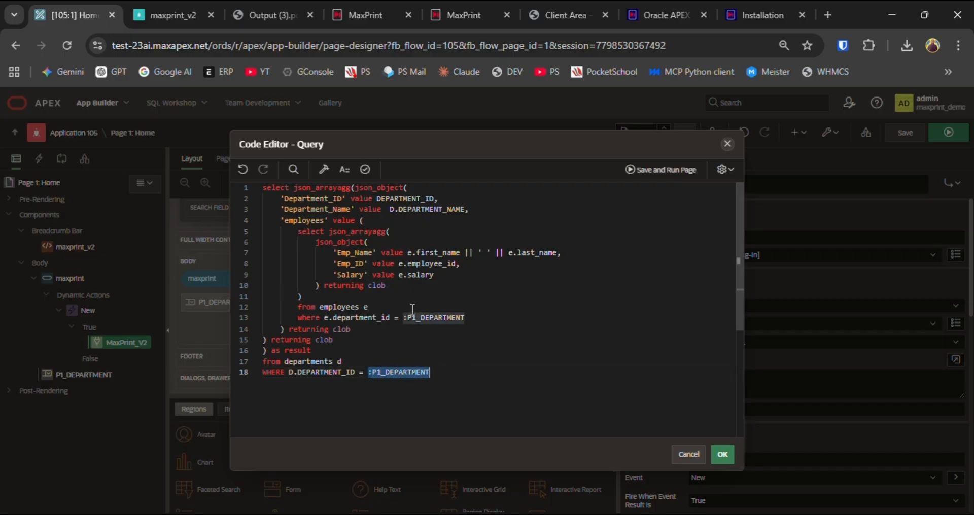
{"action": "left_click_drag", "start_coordinate": [404, 318], "coordinate": [483, 320]}
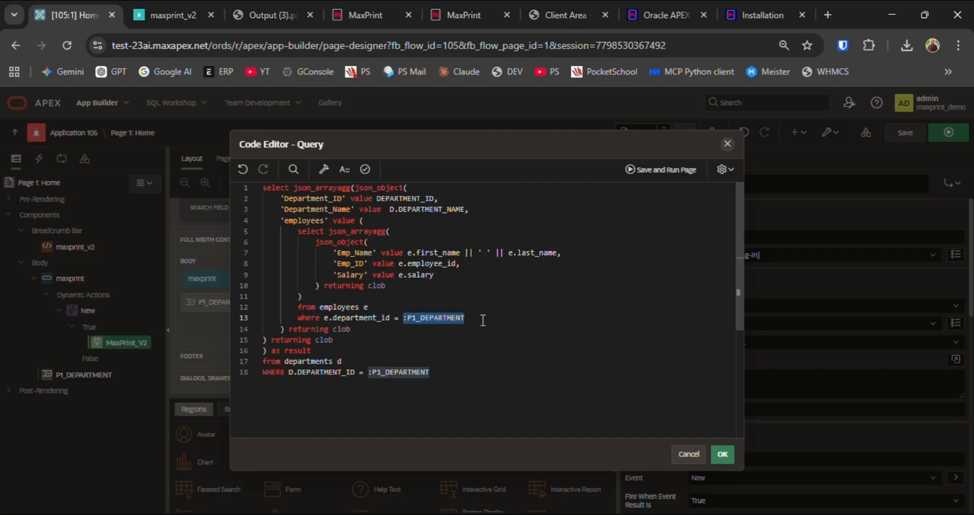
{"action": "left_click", "coordinate": [418, 323]}
{"action": "left_click_drag", "start_coordinate": [407, 322], "coordinate": [484, 323]}
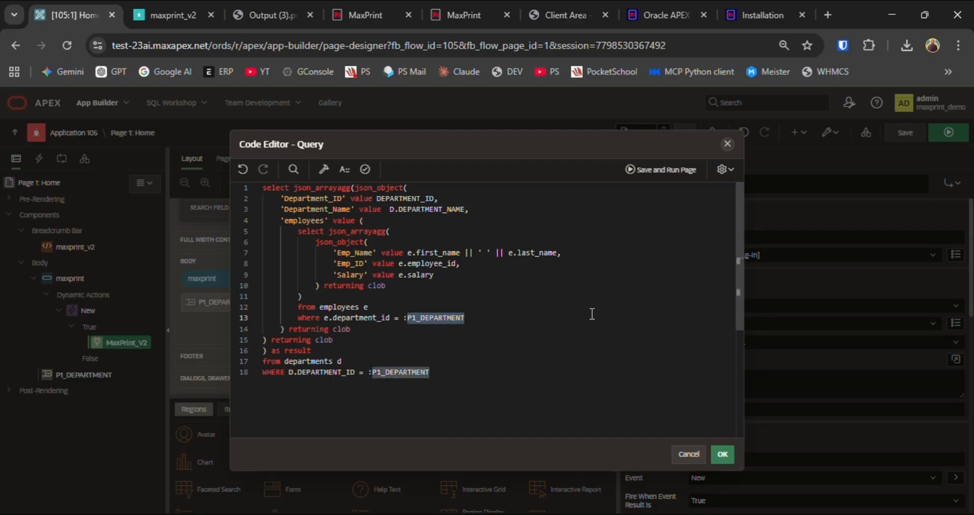
{"action": "left_click", "coordinate": [723, 453]}
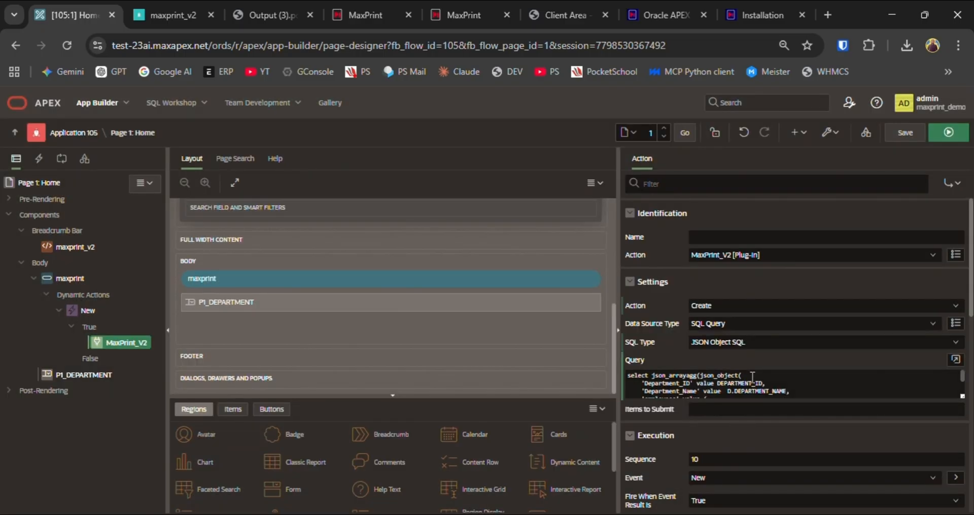
{"action": "scroll", "coordinate": [728, 358], "scroll_direction": "down", "scroll_amount": 2}
{"action": "left_click", "coordinate": [703, 338]}
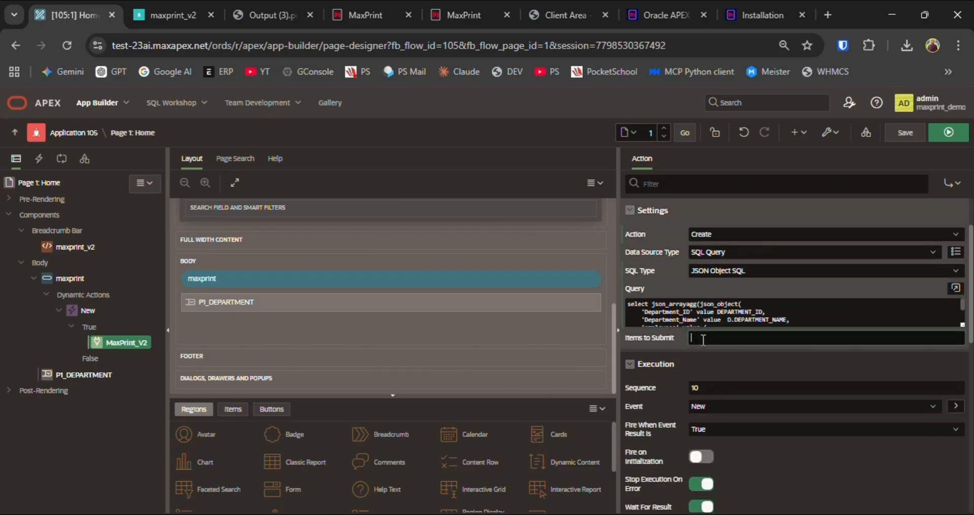
{"action": "key", "text": "ctrl+v"}
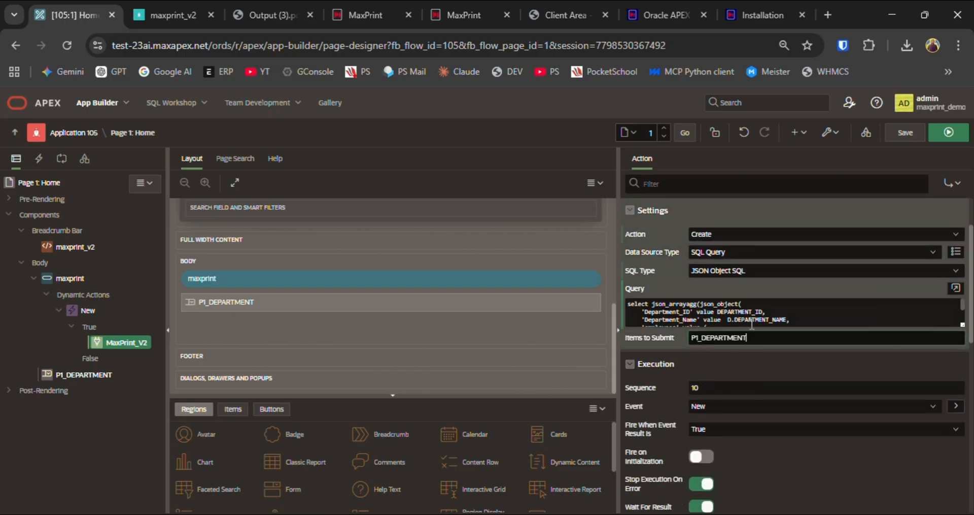
Step: Save and run the Home page, and choose Purchasing in the Department list
{"action": "left_click", "coordinate": [938, 138]}
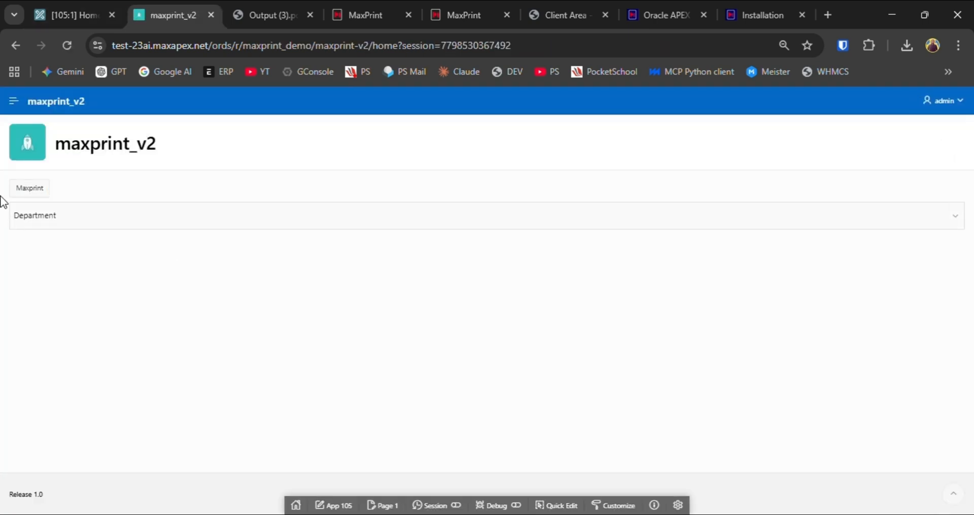
{"action": "left_click", "coordinate": [43, 219]}
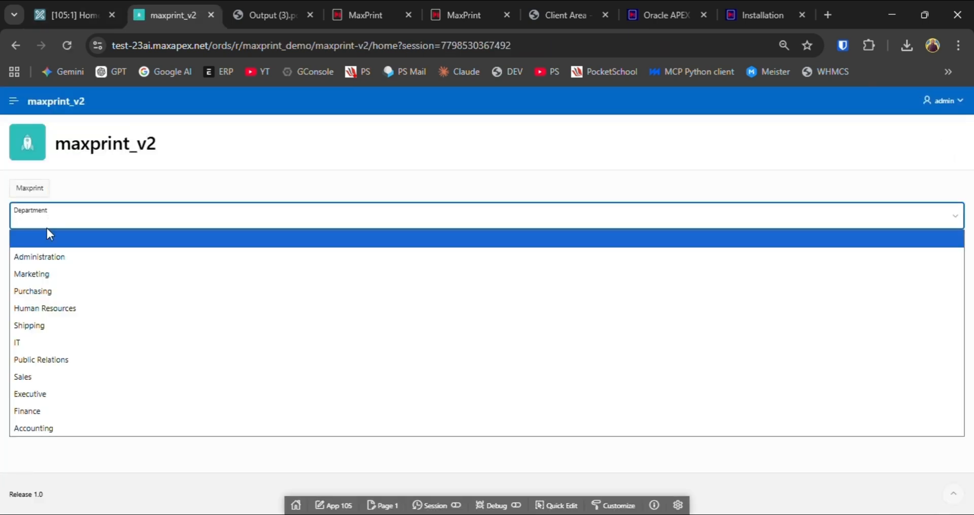
{"action": "left_click", "coordinate": [36, 290]}
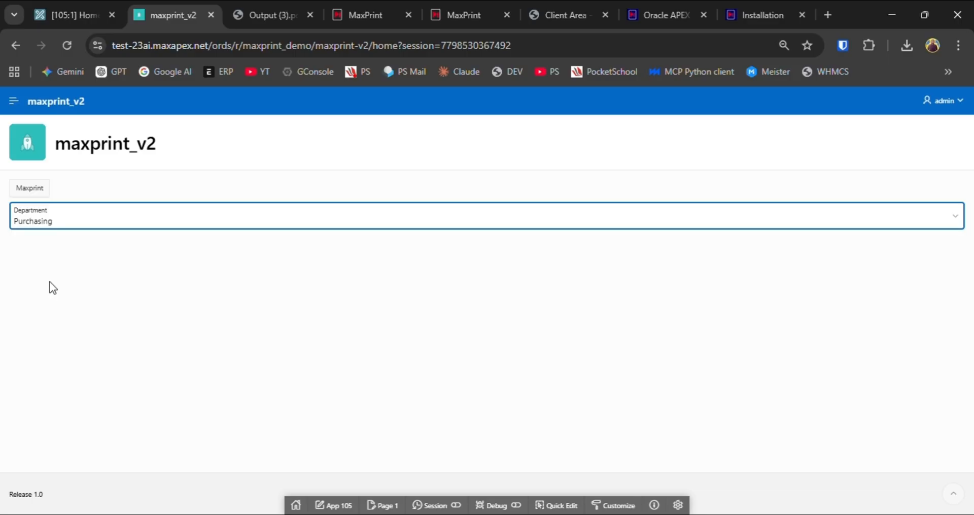
Step: Launch the MaxPrint designer for the Purchasing department and review the department fields and nested employees array in the plug-in's JSON query
{"action": "left_click", "coordinate": [29, 191]}
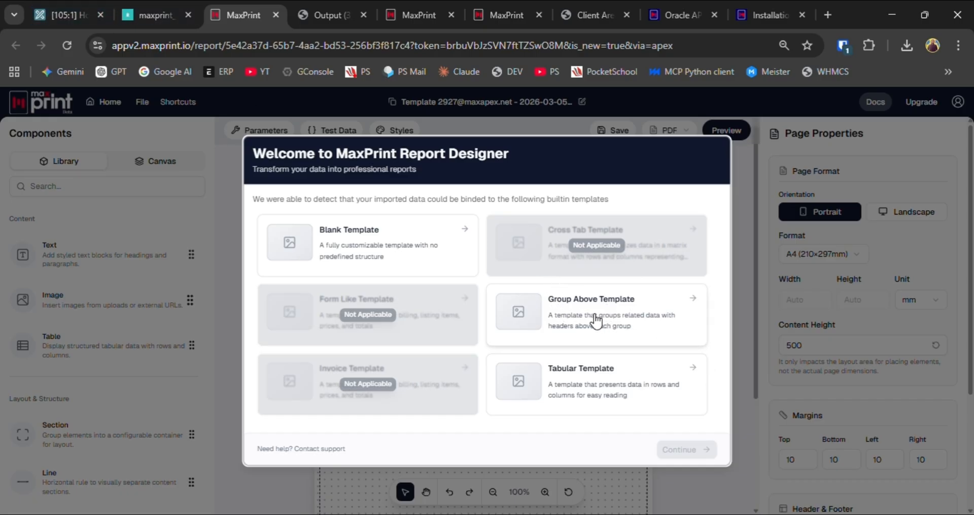
{"action": "left_click", "coordinate": [71, 19]}
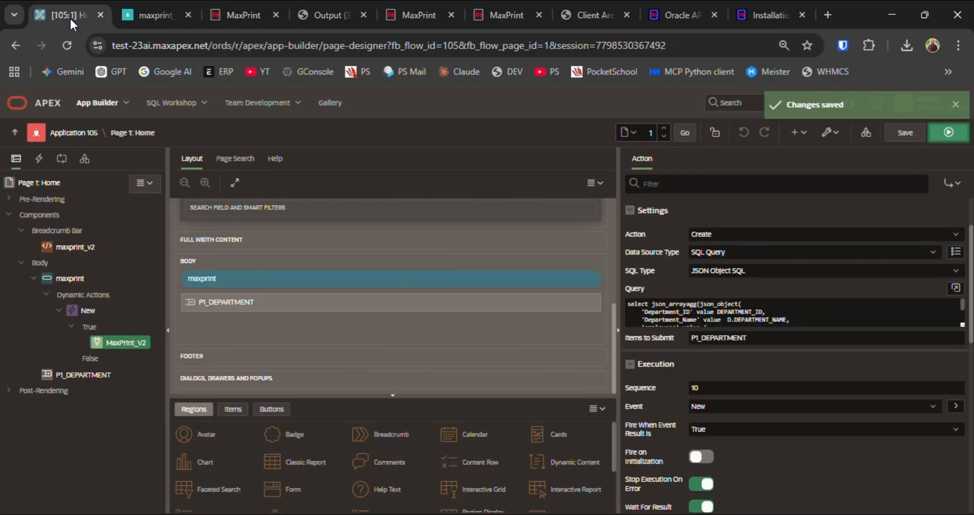
{"action": "left_click", "coordinate": [955, 287]}
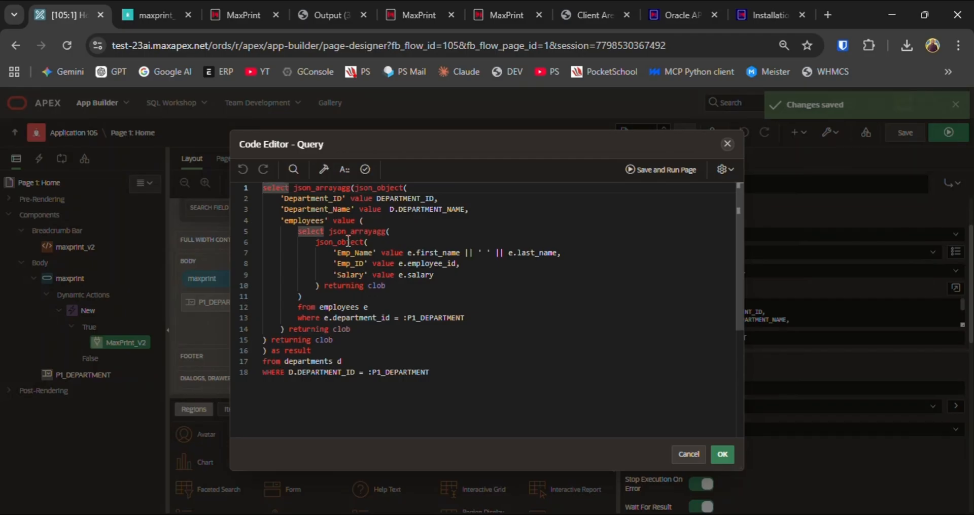
{"action": "left_click_drag", "start_coordinate": [295, 188], "coordinate": [355, 188]}
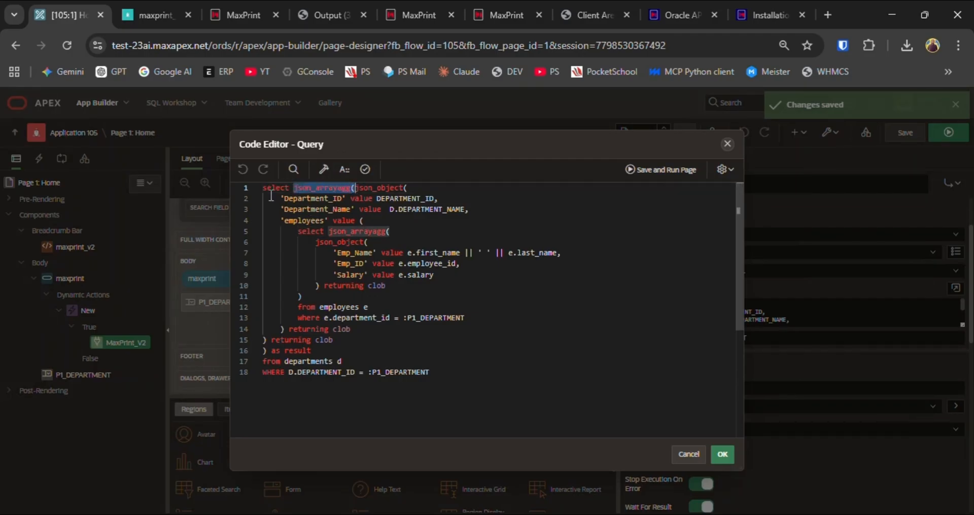
{"action": "left_click_drag", "start_coordinate": [273, 200], "coordinate": [496, 212]}
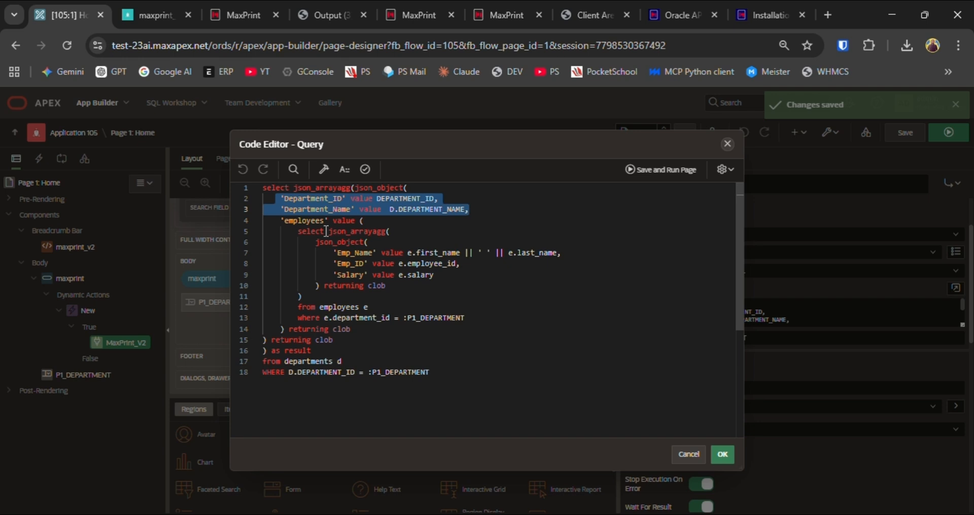
{"action": "left_click_drag", "start_coordinate": [327, 231], "coordinate": [418, 285]}
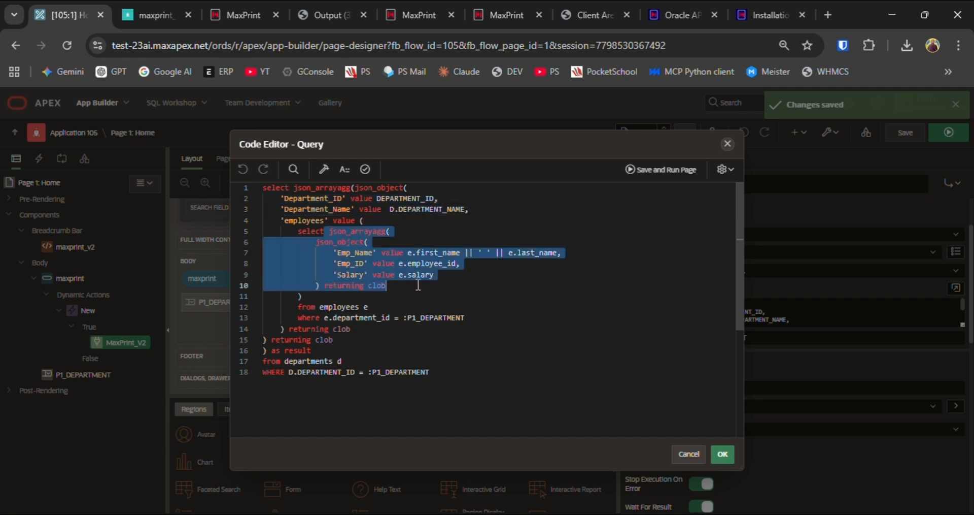
Step: Create the report from the Group Above Template and shift its employee table slightly to the right
{"action": "left_click", "coordinate": [248, 16]}
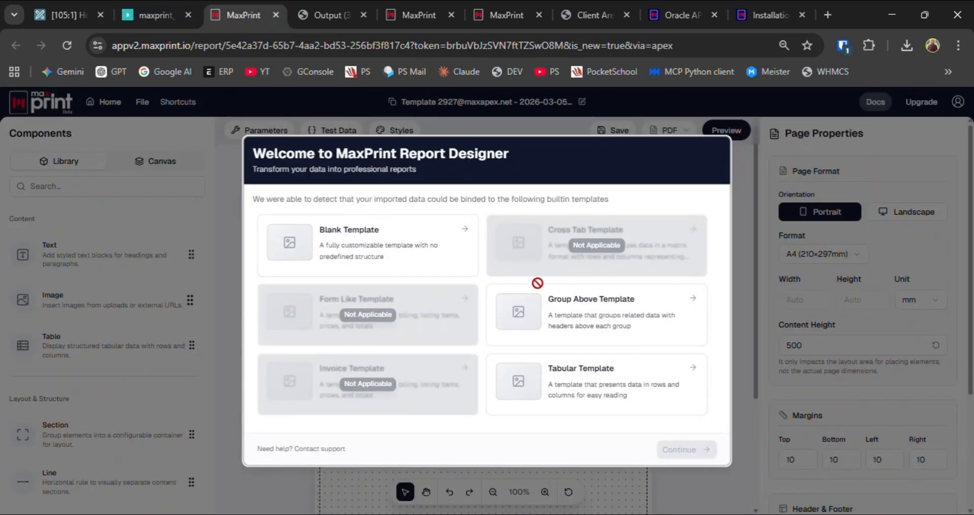
{"action": "left_click", "coordinate": [572, 311]}
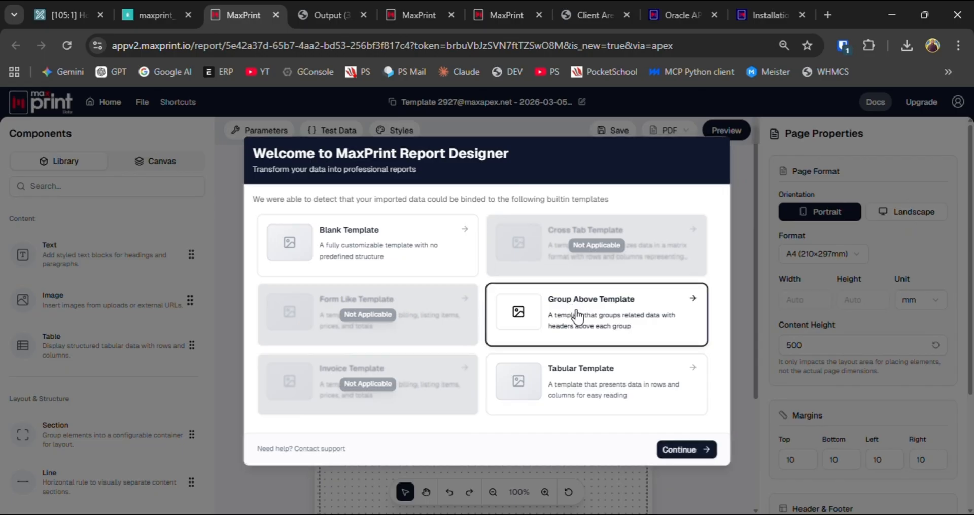
{"action": "left_click", "coordinate": [682, 450]}
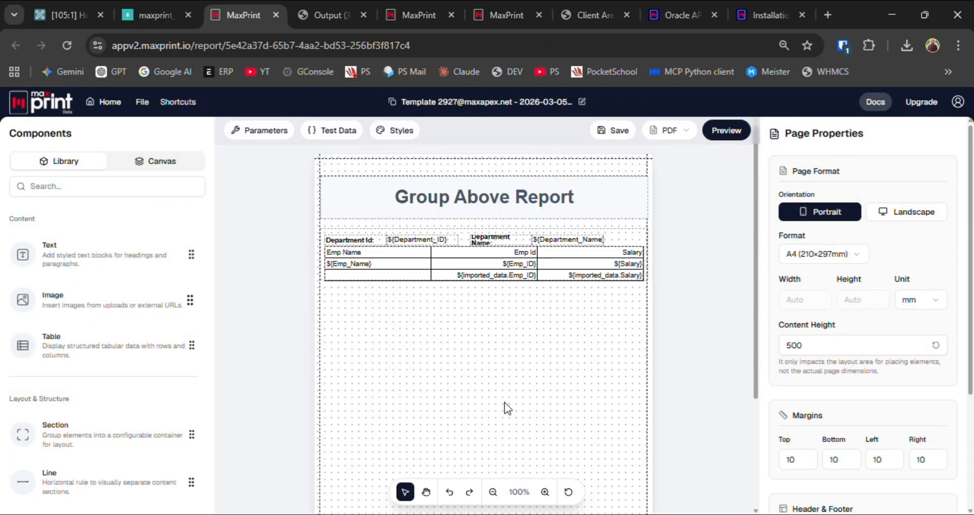
{"action": "left_click_drag", "start_coordinate": [449, 265], "coordinate": [455, 275]}
{"action": "left_click", "coordinate": [456, 267]}
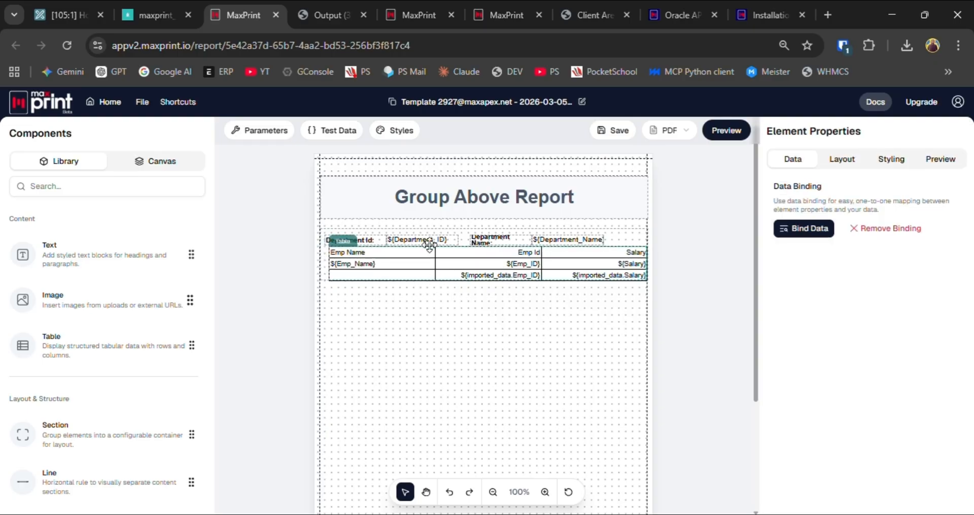
Step: Preview the group-above report as PDF and compare its department ID and name with the department chosen in the app
{"action": "left_click", "coordinate": [720, 134]}
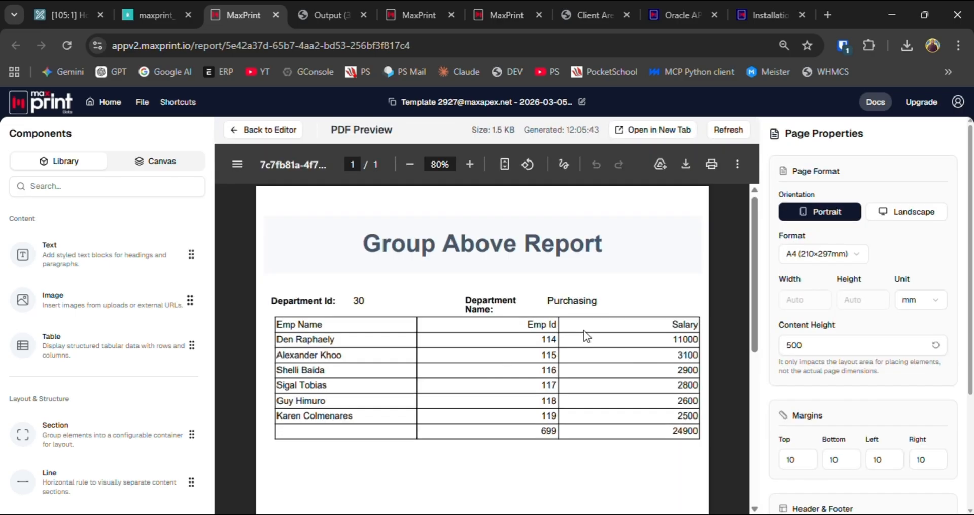
{"action": "double_click", "coordinate": [358, 300]}
{"action": "left_click_drag", "start_coordinate": [548, 300], "coordinate": [600, 304]}
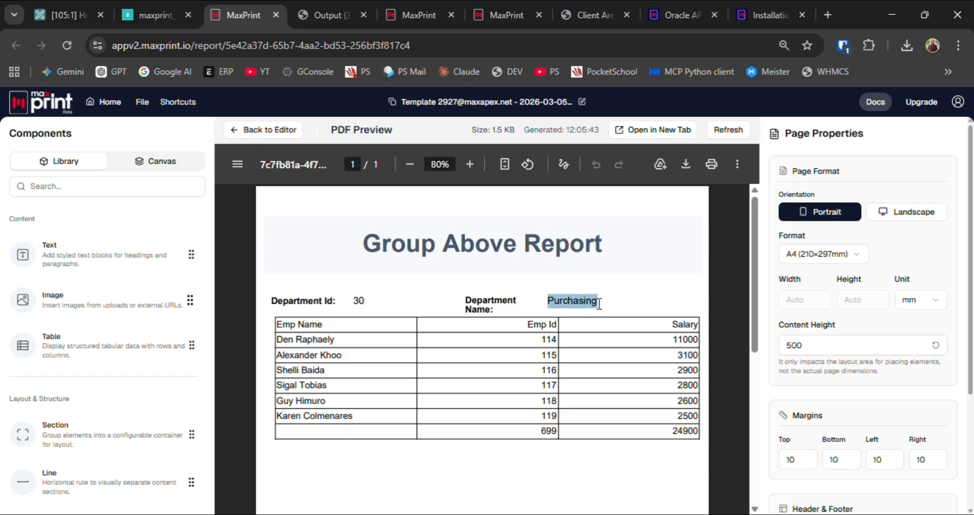
{"action": "left_click", "coordinate": [132, 19]}
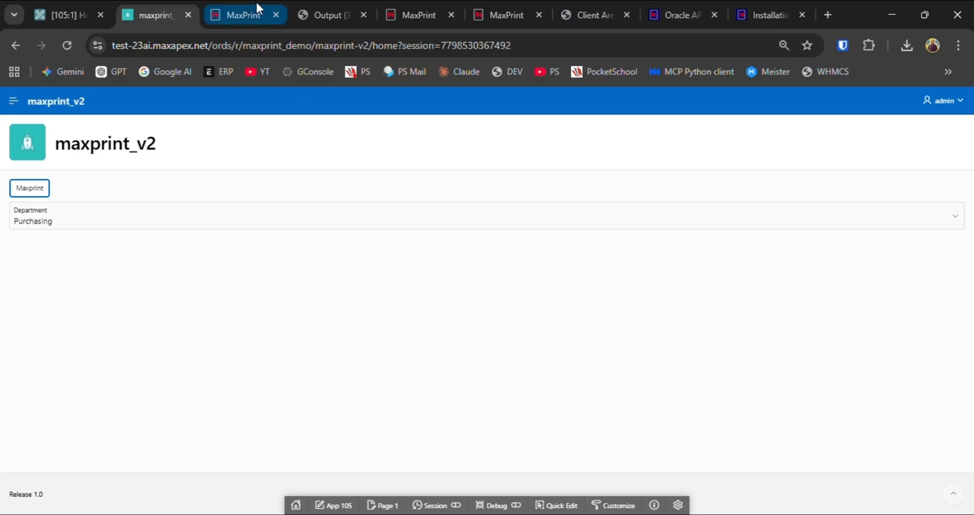
{"action": "left_click", "coordinate": [233, 15]}
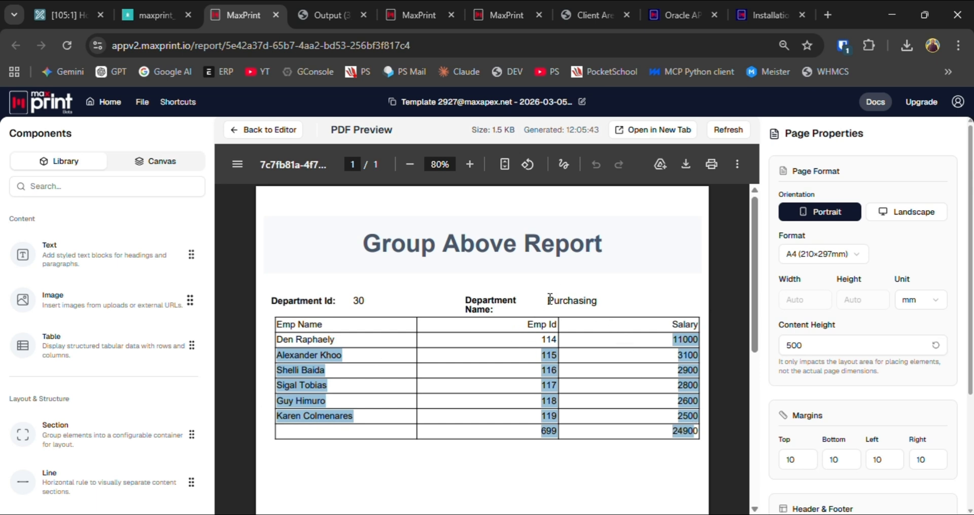
{"action": "left_click_drag", "start_coordinate": [549, 298], "coordinate": [600, 300]}
{"action": "left_click", "coordinate": [618, 303]}
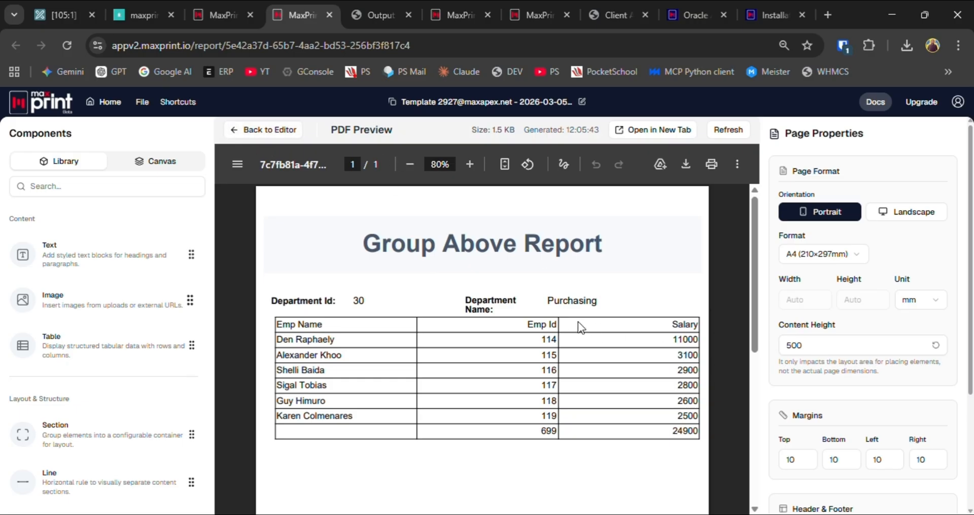
{"action": "left_click_drag", "start_coordinate": [549, 299], "coordinate": [619, 303]}
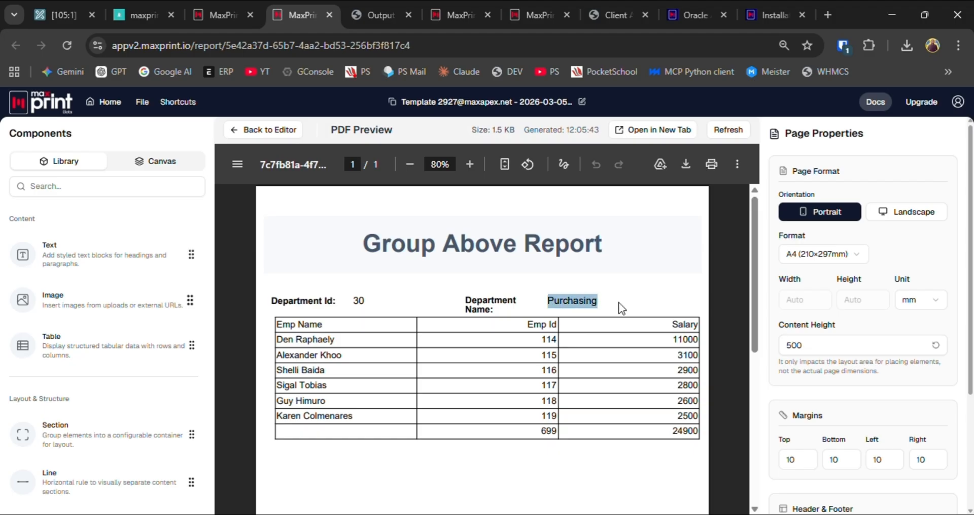
{"action": "left_click", "coordinate": [247, 130]}
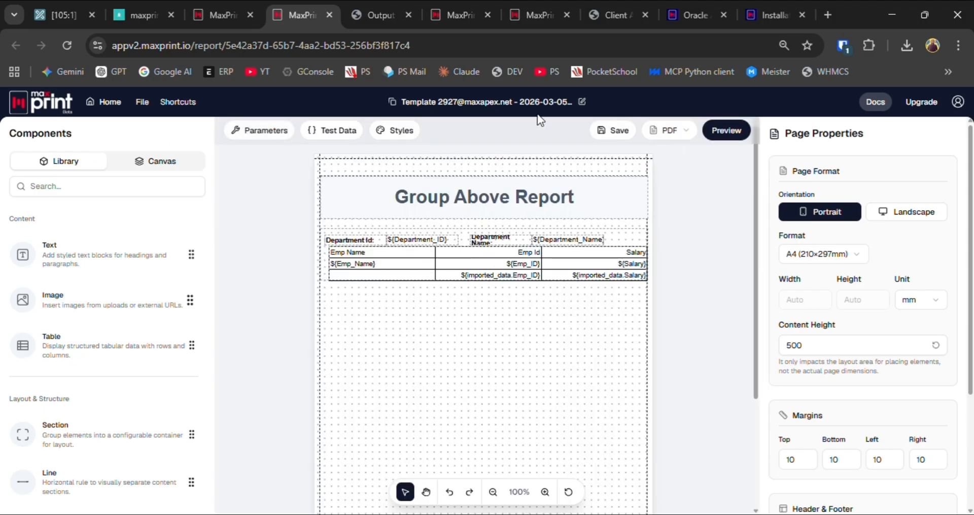
Step: Rename the report template GroupAbove and copy its template ID
{"action": "left_click", "coordinate": [582, 102]}
{"action": "type", "text": "Group"}
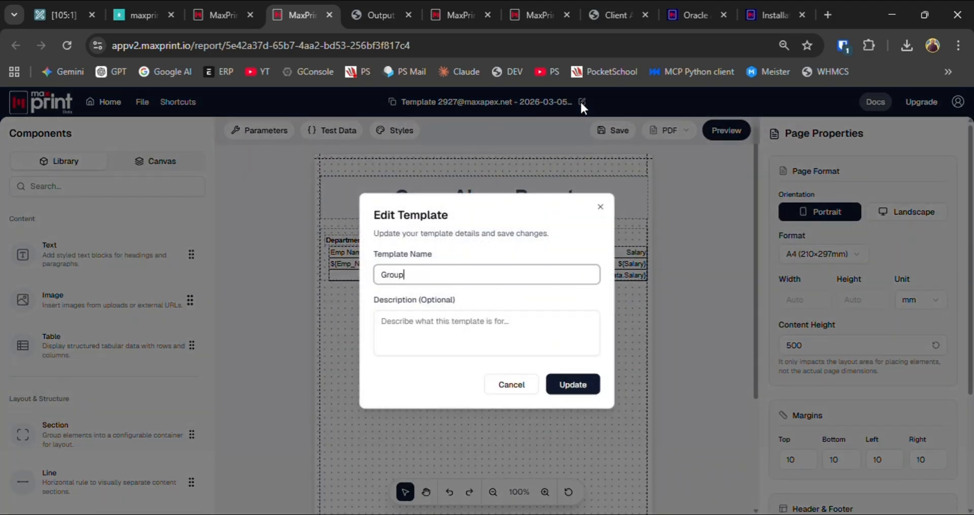
{"action": "type", "text": "Above"}
{"action": "key", "text": "Return"}
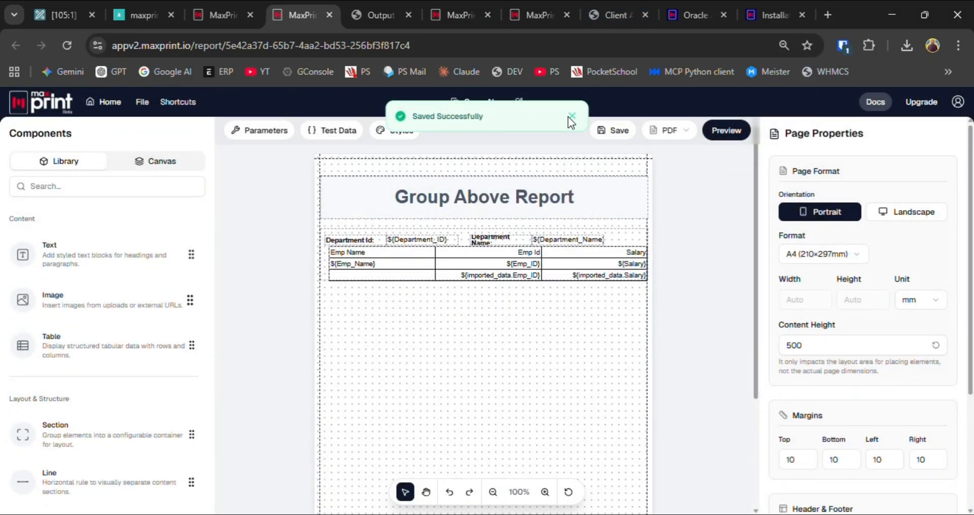
{"action": "left_click", "coordinate": [571, 118]}
{"action": "left_click", "coordinate": [453, 102]}
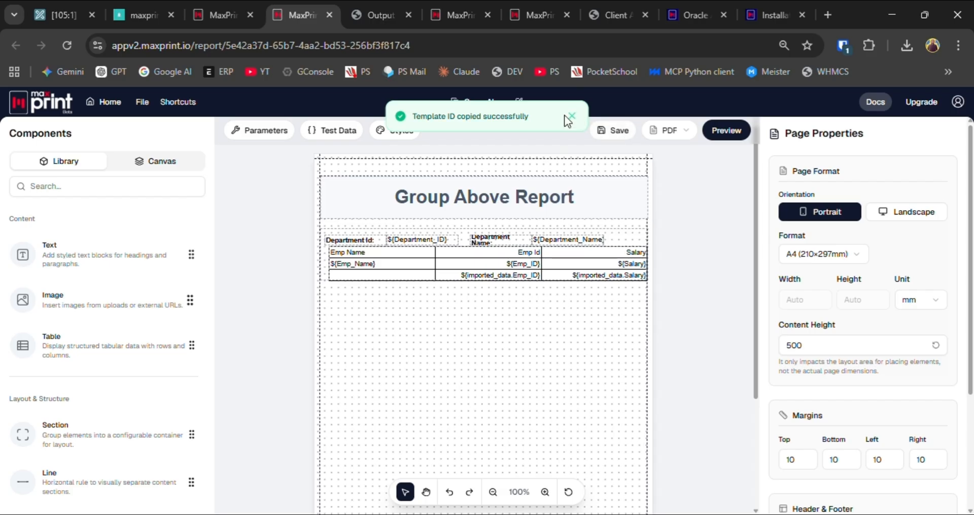
{"action": "left_click", "coordinate": [571, 117]}
Step: Close the query editor, set the MaxPrint_V2 plug-in action to Edit and paste the copied template ID as its Template ID
{"action": "left_click", "coordinate": [73, 12]}
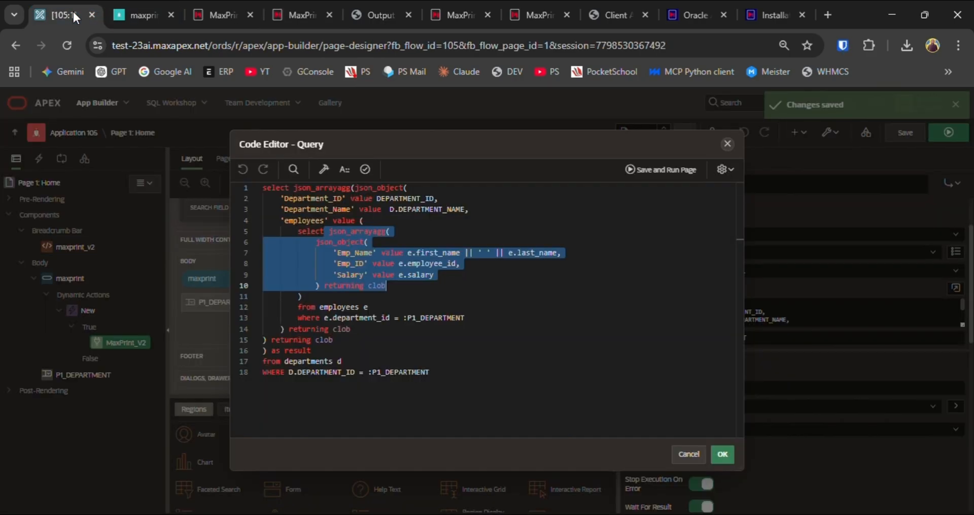
{"action": "left_click", "coordinate": [723, 454]}
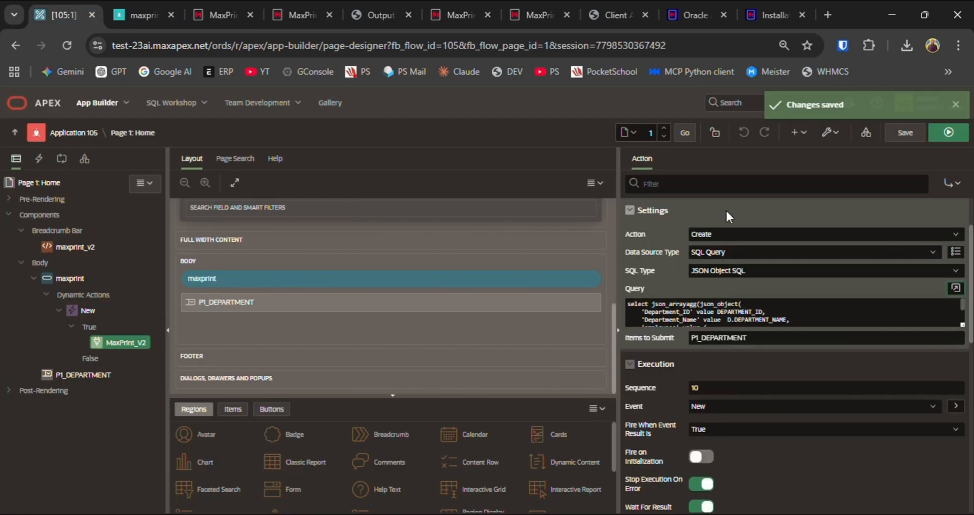
{"action": "left_click", "coordinate": [717, 230]}
{"action": "left_click", "coordinate": [696, 268]}
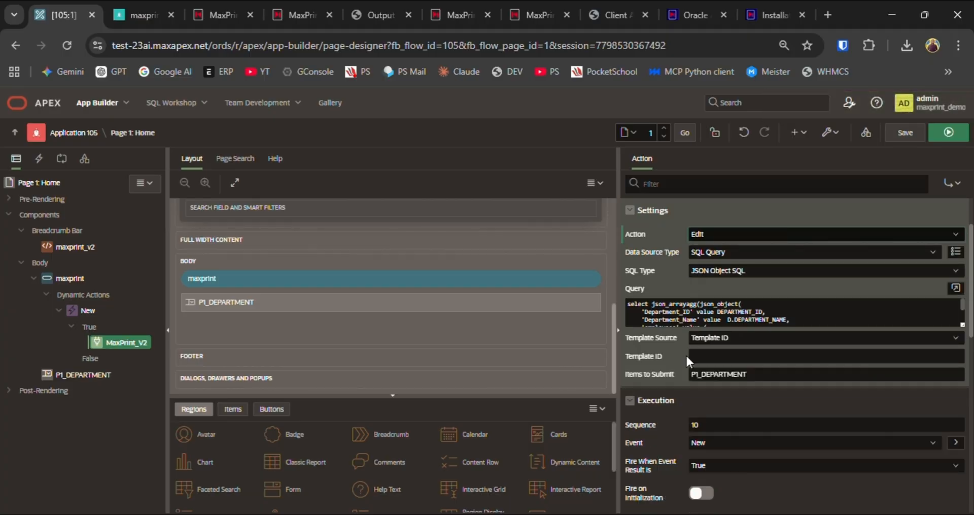
{"action": "left_click", "coordinate": [710, 356]}
{"action": "key", "text": "ctrl+v"}
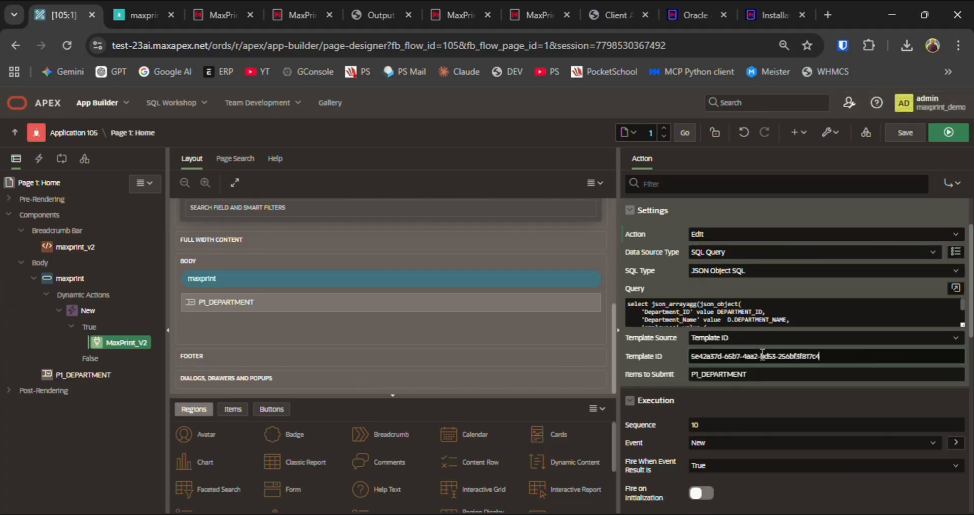
Step: Save and run the Home page, choose Shipping as the department and open the GroupAbove template in the MaxPrint designer
{"action": "left_click", "coordinate": [955, 136]}
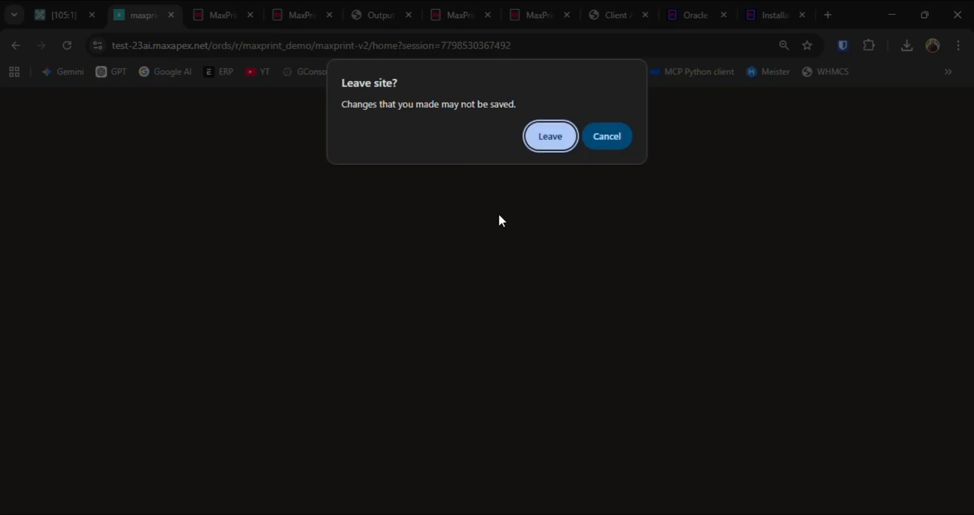
{"action": "left_click", "coordinate": [550, 136]}
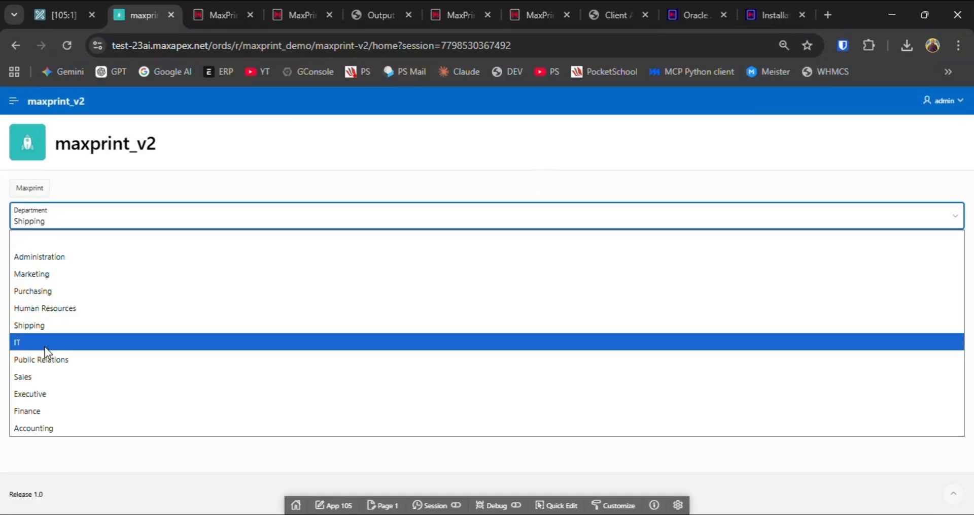
{"action": "left_click", "coordinate": [41, 329]}
{"action": "left_click", "coordinate": [31, 196]}
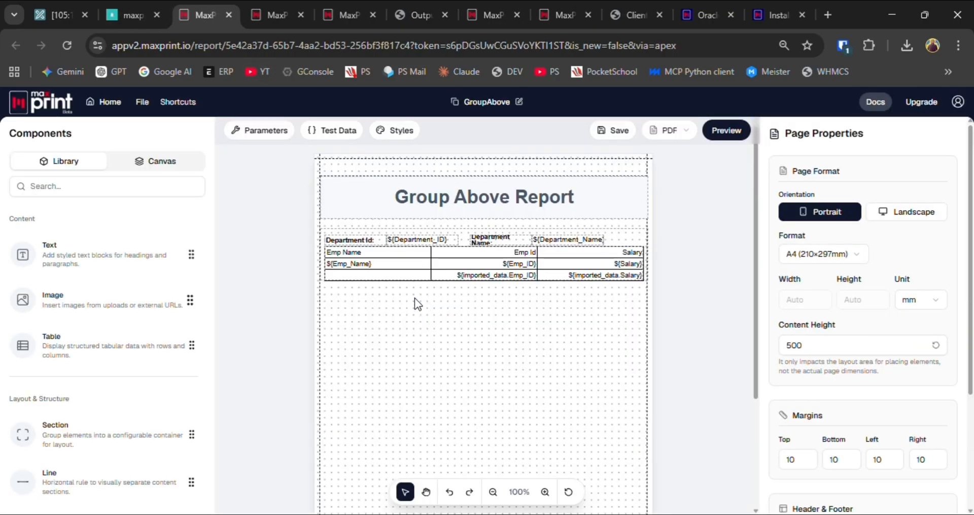
Step: Preview the report as PDF for Shipping, check its department name and employee pages, and return to the editor
{"action": "left_click", "coordinate": [723, 133]}
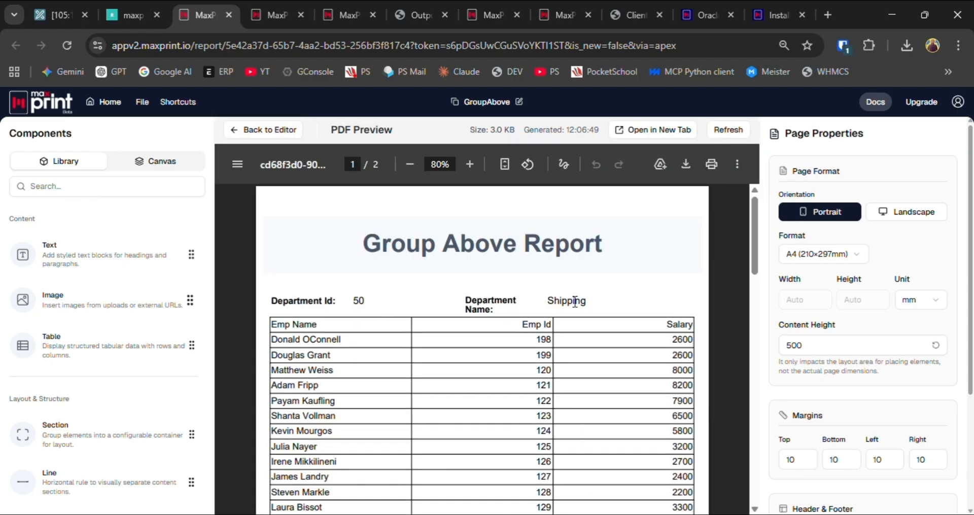
{"action": "double_click", "coordinate": [553, 304]}
{"action": "scroll", "coordinate": [578, 329], "scroll_direction": "down", "scroll_amount": 15}
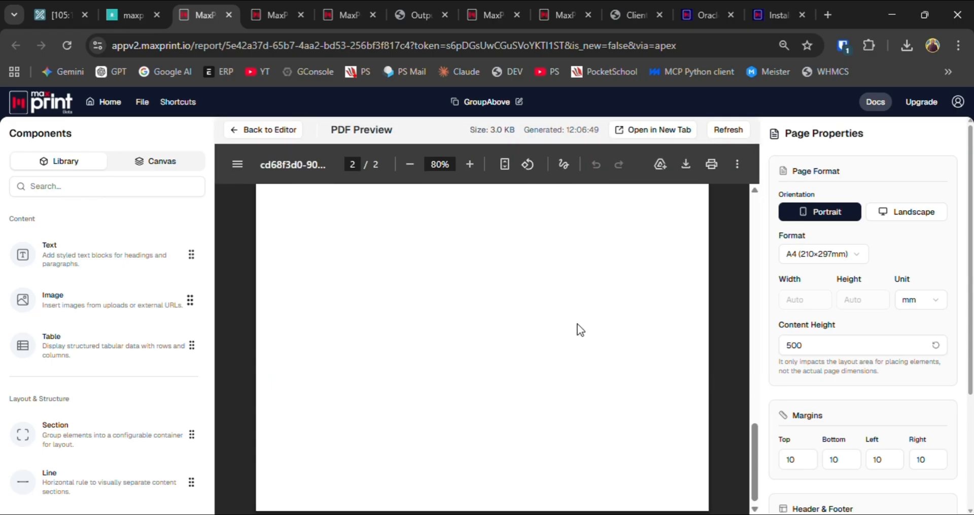
{"action": "scroll", "coordinate": [580, 328], "scroll_direction": "up", "scroll_amount": 15}
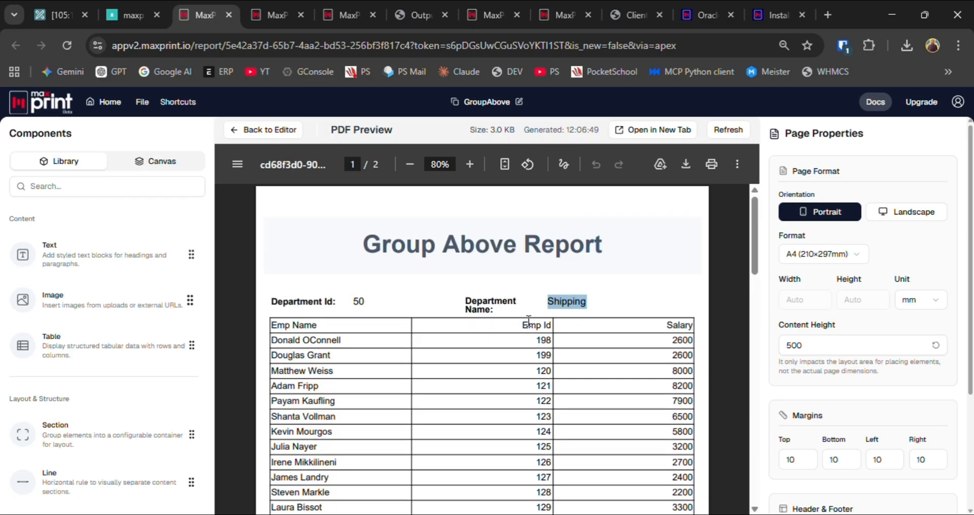
{"action": "left_click", "coordinate": [268, 131]}
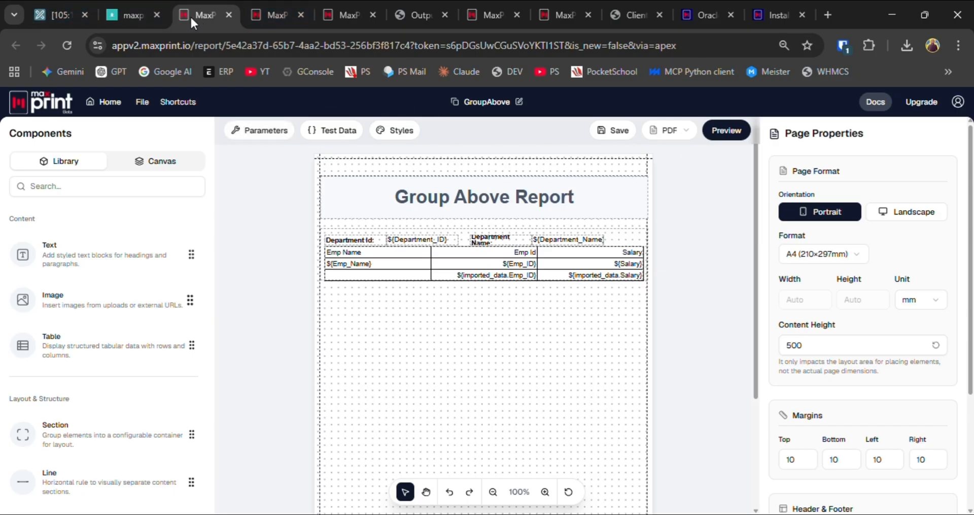
Step: Change the MaxPrint_V2 plug-in action in the APEX page designer to Run, keeping the same Template ID and PDF output
{"action": "left_click", "coordinate": [51, 15]}
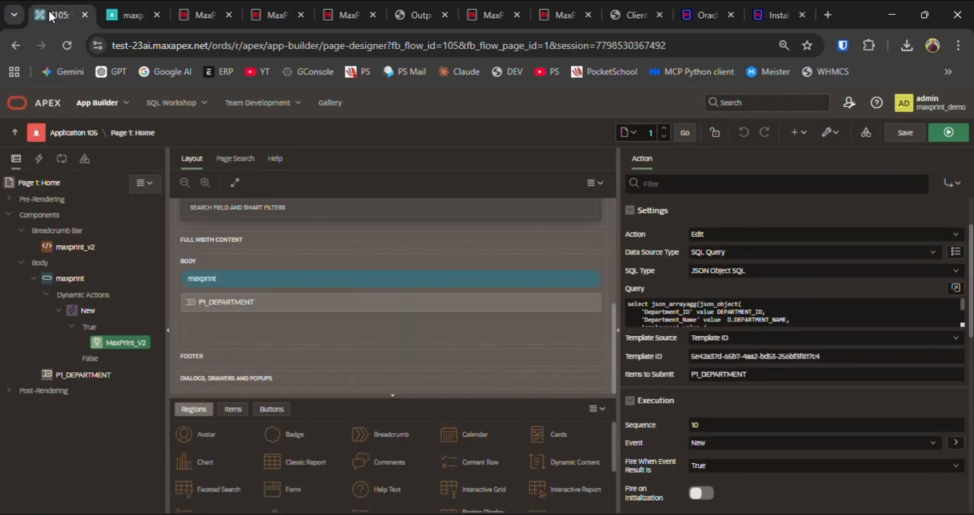
{"action": "left_click", "coordinate": [700, 234]}
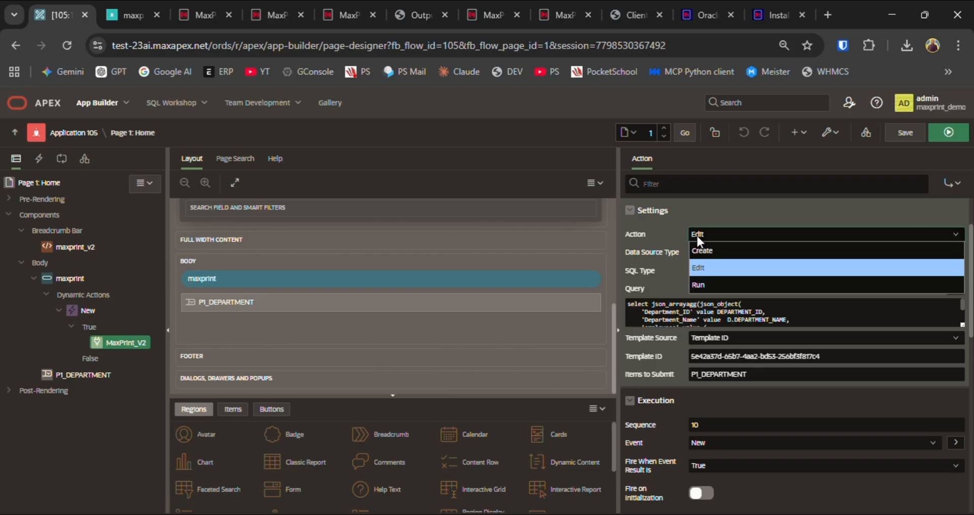
{"action": "left_click", "coordinate": [701, 286]}
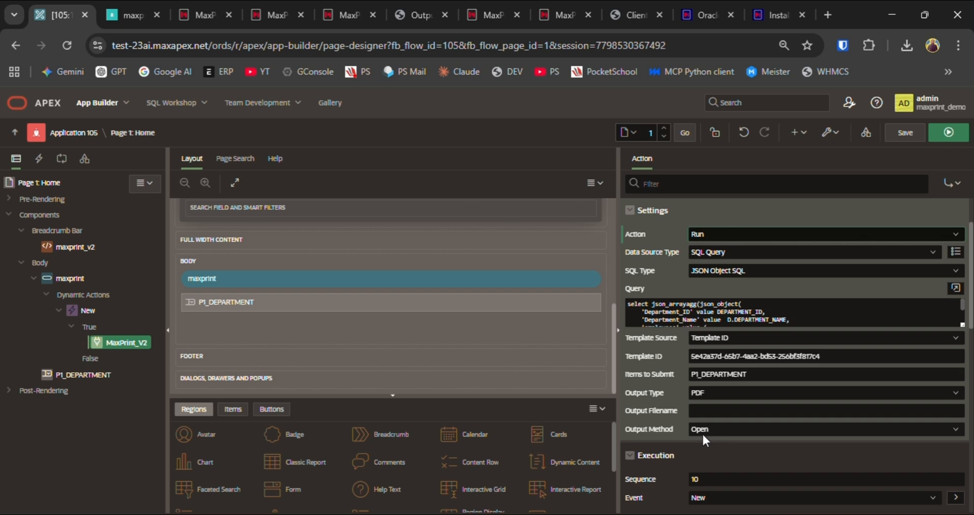
{"action": "triple_click", "coordinate": [722, 358]}
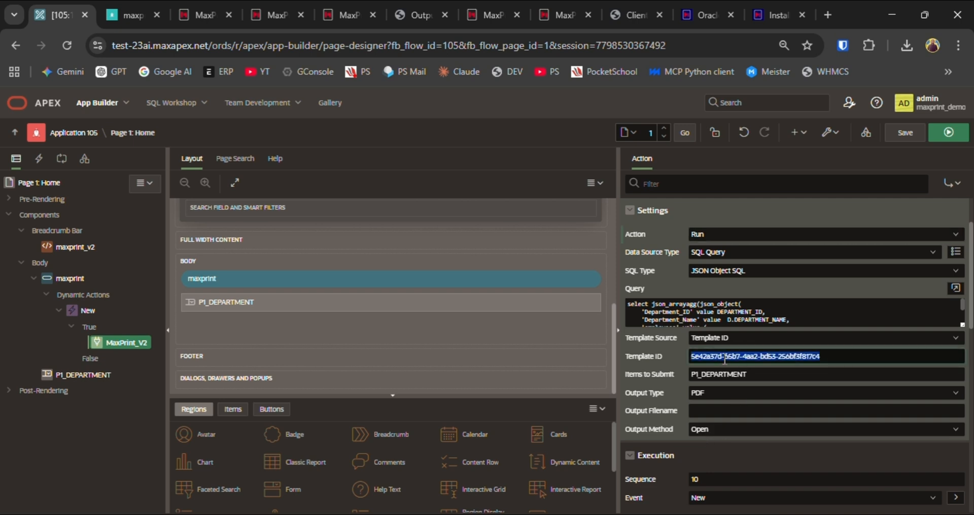
Step: Save and run the Home page, generate the PDF report for Human Resources, and check its department name and salary
{"action": "left_click", "coordinate": [947, 132]}
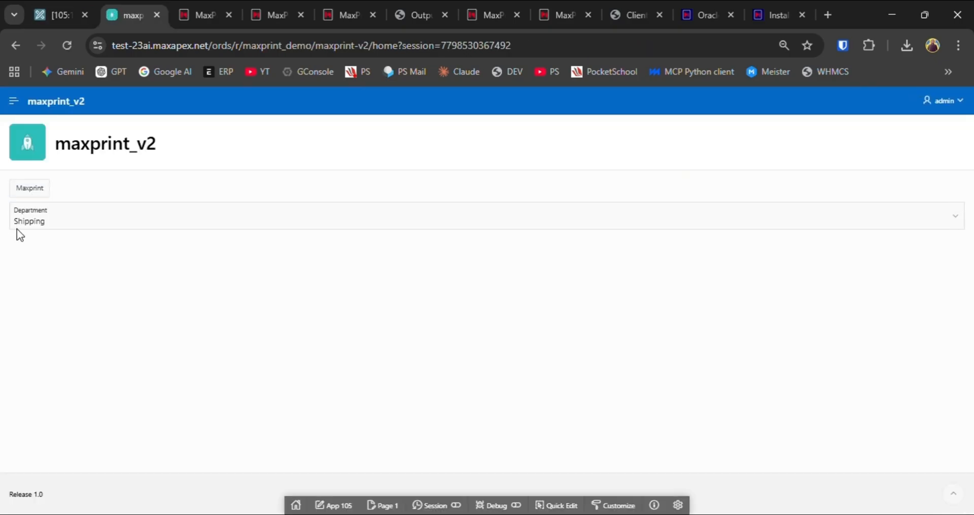
{"action": "left_click", "coordinate": [39, 222]}
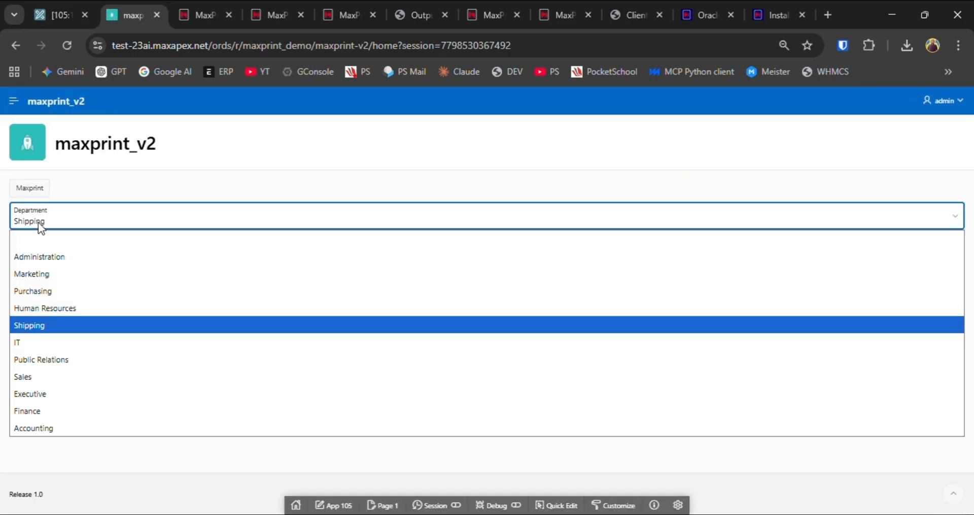
{"action": "left_click", "coordinate": [35, 310]}
{"action": "left_click", "coordinate": [32, 195]}
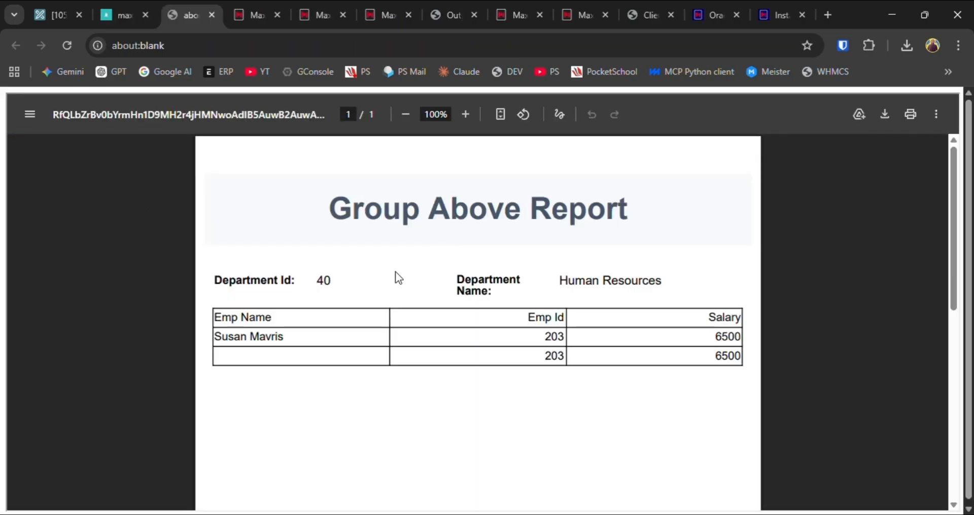
{"action": "left_click_drag", "start_coordinate": [560, 279], "coordinate": [673, 284]}
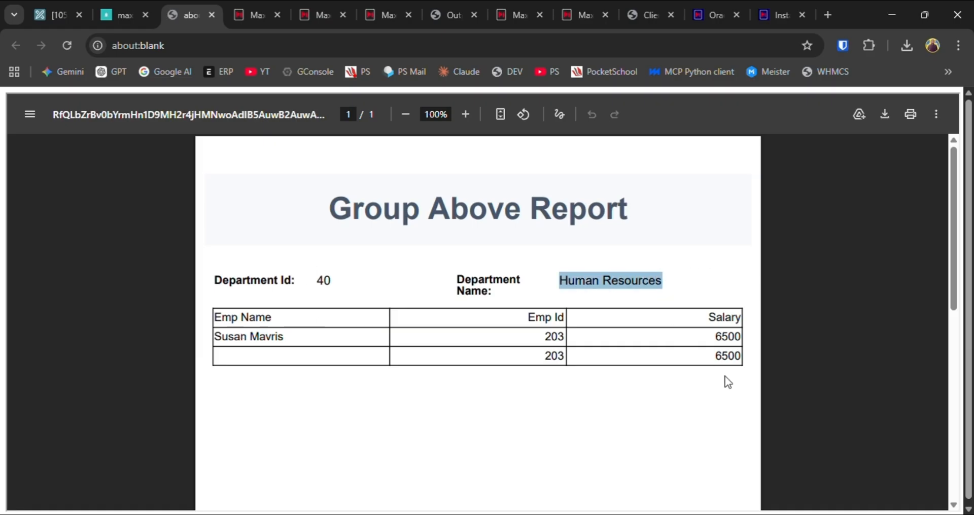
{"action": "left_click_drag", "start_coordinate": [740, 337], "coordinate": [694, 337]}
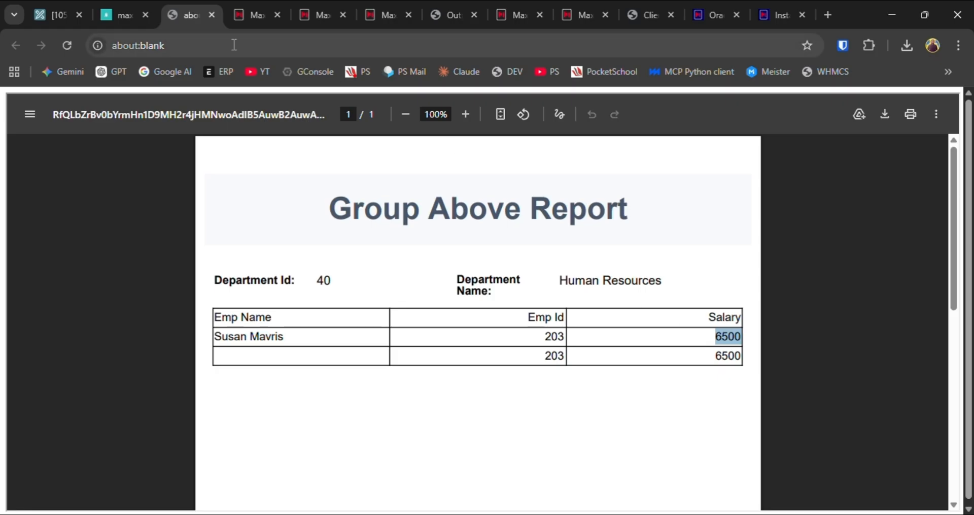
Step: Return to the maxprint_v2 page, generate the PDF report for the IT department, and check its employee salaries and total row
{"action": "left_click", "coordinate": [114, 17]}
{"action": "left_click", "coordinate": [36, 220]}
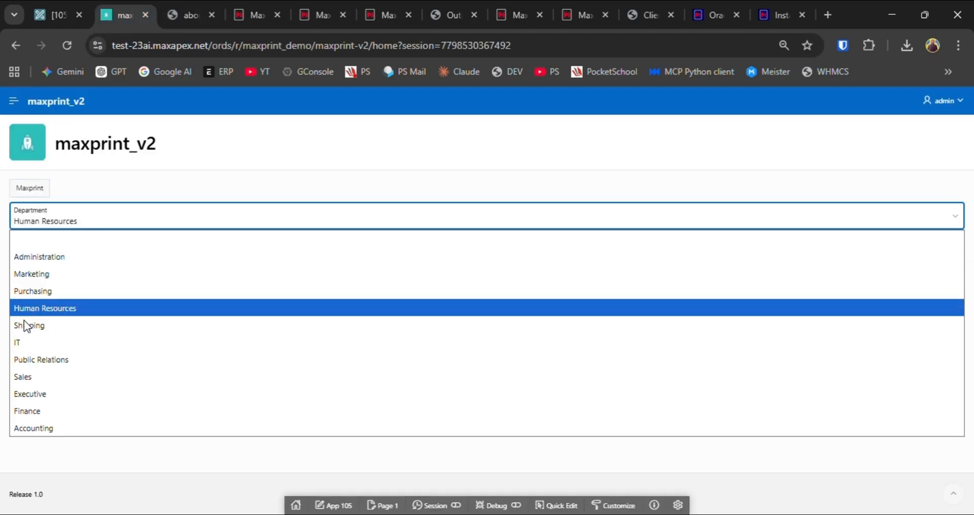
{"action": "left_click", "coordinate": [22, 341]}
{"action": "left_click", "coordinate": [36, 189]}
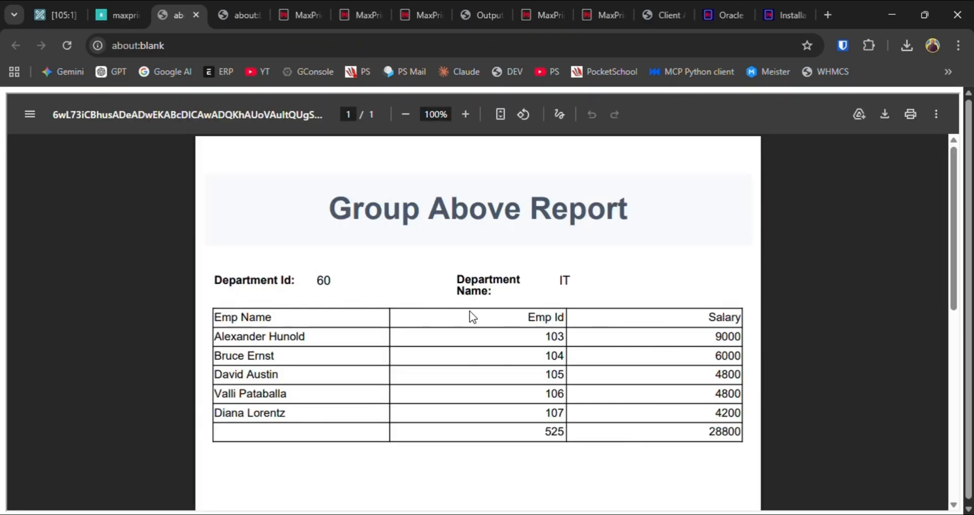
{"action": "left_click_drag", "start_coordinate": [715, 336], "coordinate": [729, 431]}
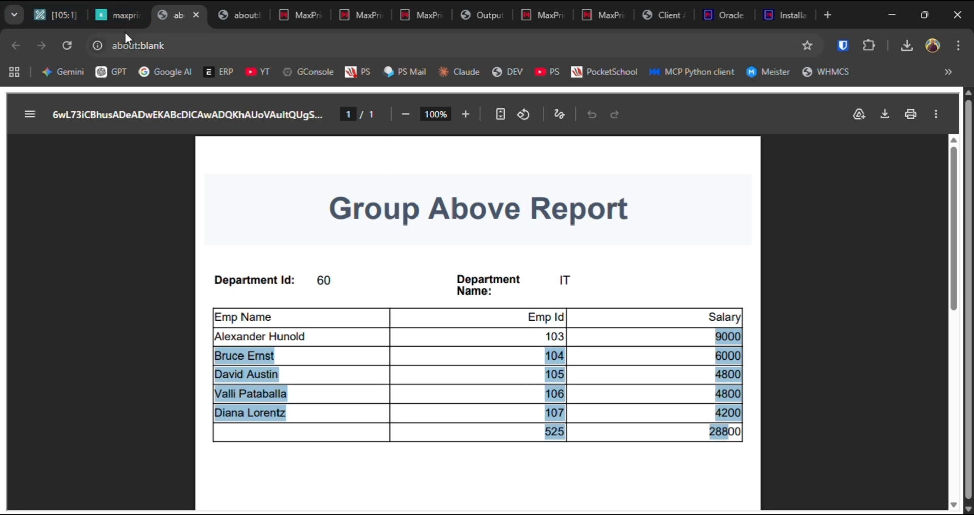
Step: Switch to the MaxPrint installation documentation, zoom it out to 90%, and look through the Reports guides
{"action": "left_click", "coordinate": [407, 23]}
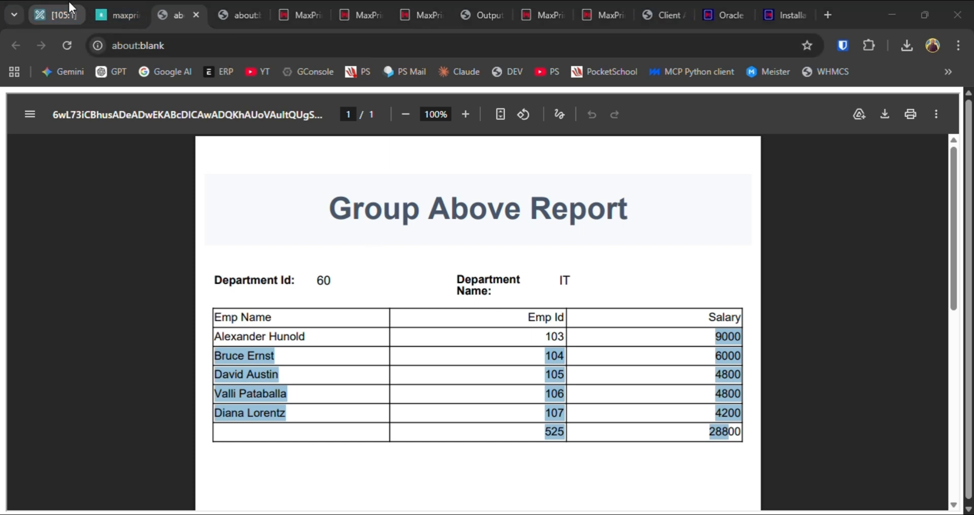
{"action": "left_click", "coordinate": [120, 14]}
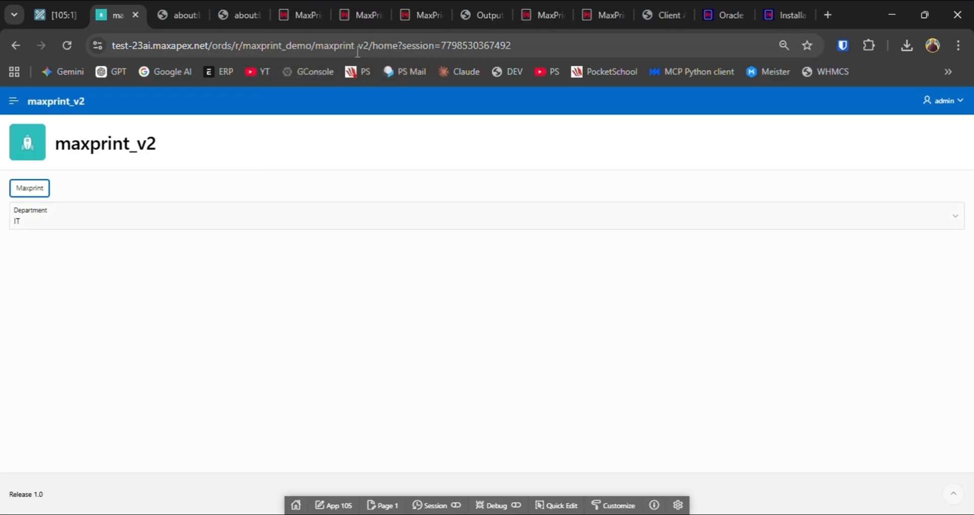
{"action": "left_click", "coordinate": [721, 16]}
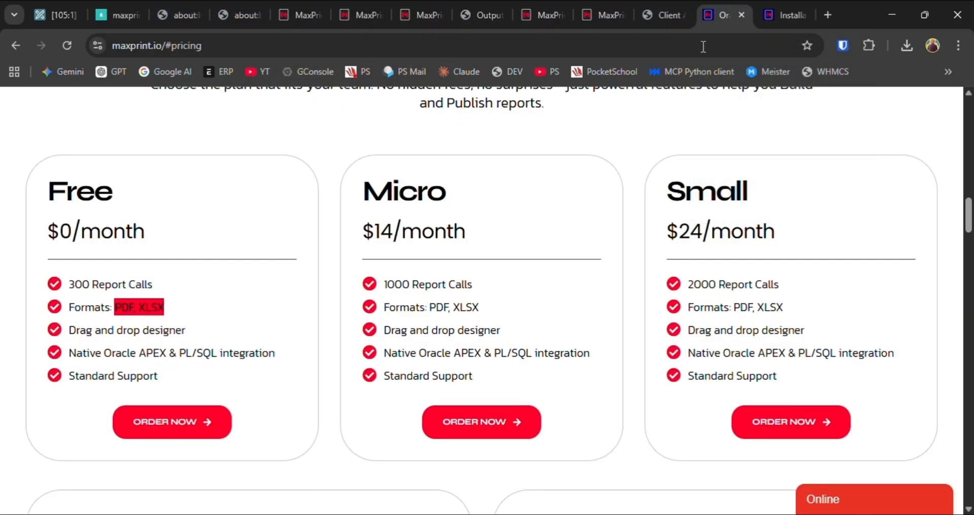
{"action": "left_click", "coordinate": [764, 20]}
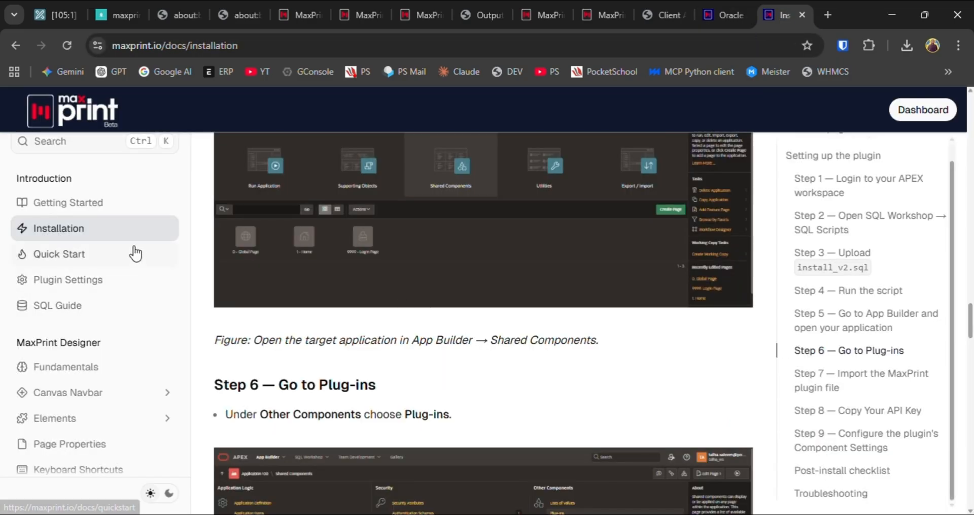
{"action": "scroll", "coordinate": [113, 278], "scroll_direction": "down", "scroll_amount": 4}
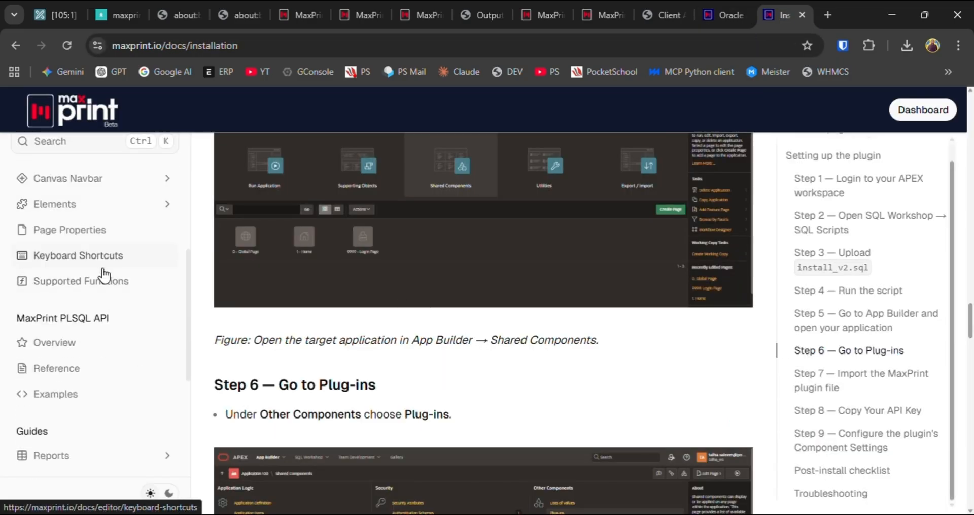
{"action": "scroll", "coordinate": [102, 272], "scroll_direction": "up", "scroll_amount": 1}
{"action": "scroll", "coordinate": [104, 275], "scroll_direction": "down", "scroll_amount": 3}
{"action": "key", "text": "ctrl+minus"}
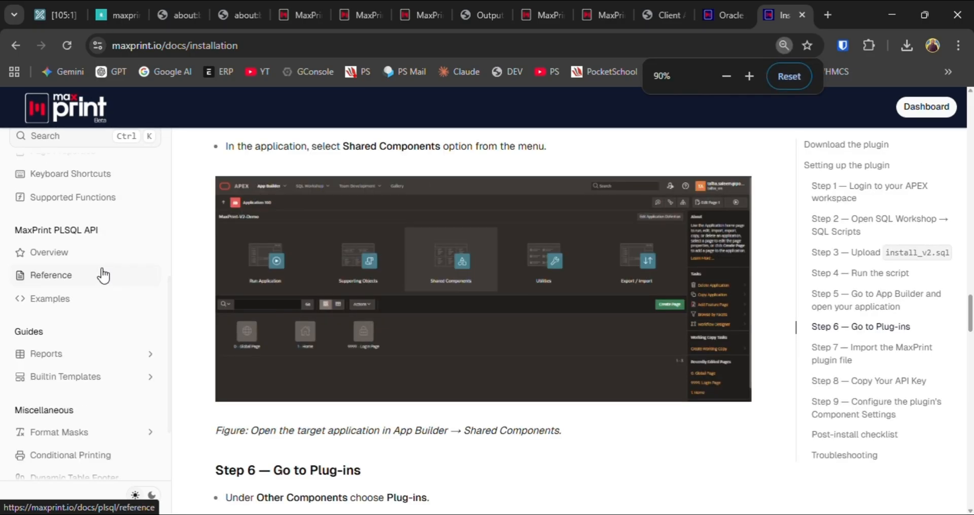
{"action": "left_click", "coordinate": [150, 353]}
{"action": "scroll", "coordinate": [46, 360], "scroll_direction": "down", "scroll_amount": 2}
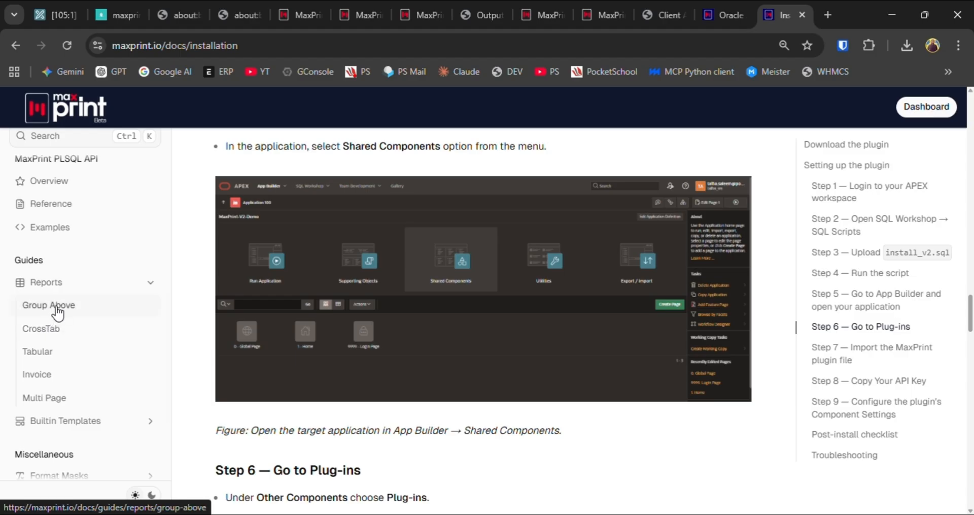
{"action": "scroll", "coordinate": [57, 313], "scroll_direction": "down", "scroll_amount": 1}
{"action": "scroll", "coordinate": [78, 350], "scroll_direction": "down", "scroll_amount": 2}
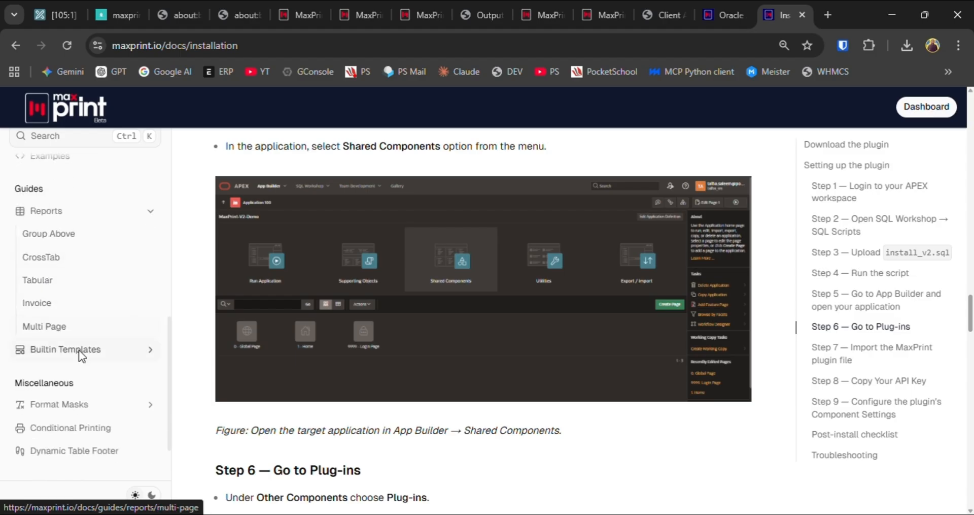
Step: Look through the Builtin Templates guides, and collapse both the Builtin Templates and Reports sections
{"action": "left_click", "coordinate": [82, 349]}
{"action": "scroll", "coordinate": [102, 349], "scroll_direction": "down", "scroll_amount": 2}
{"action": "scroll", "coordinate": [105, 356], "scroll_direction": "down", "scroll_amount": 2}
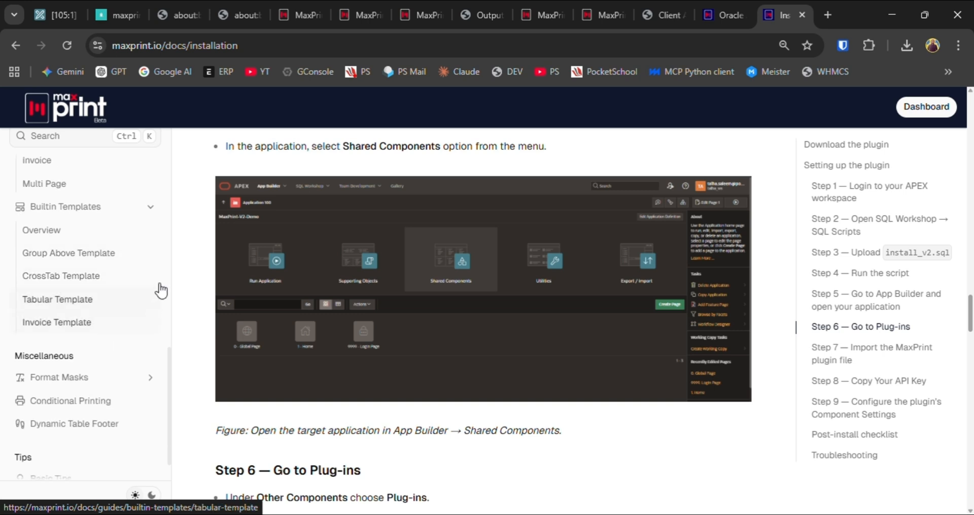
{"action": "left_click", "coordinate": [150, 212]}
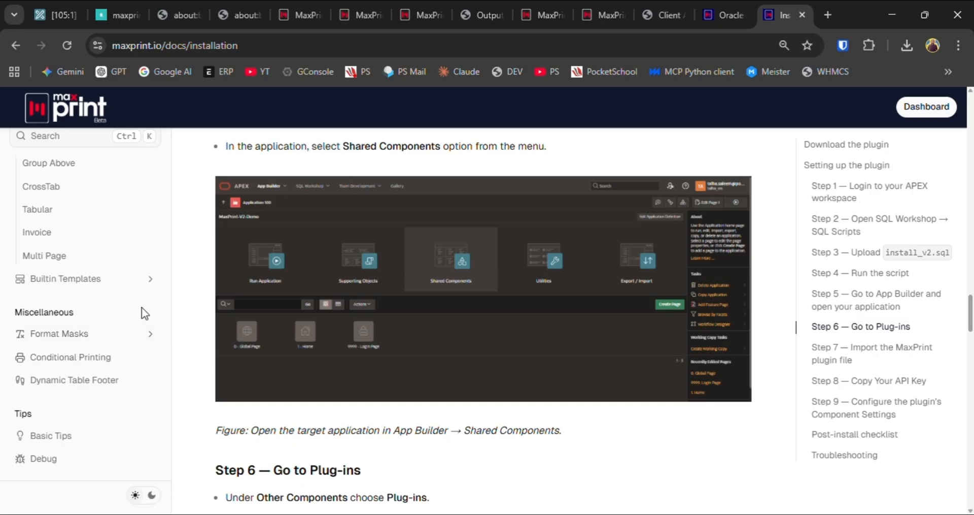
{"action": "scroll", "coordinate": [71, 342], "scroll_direction": "up", "scroll_amount": 3}
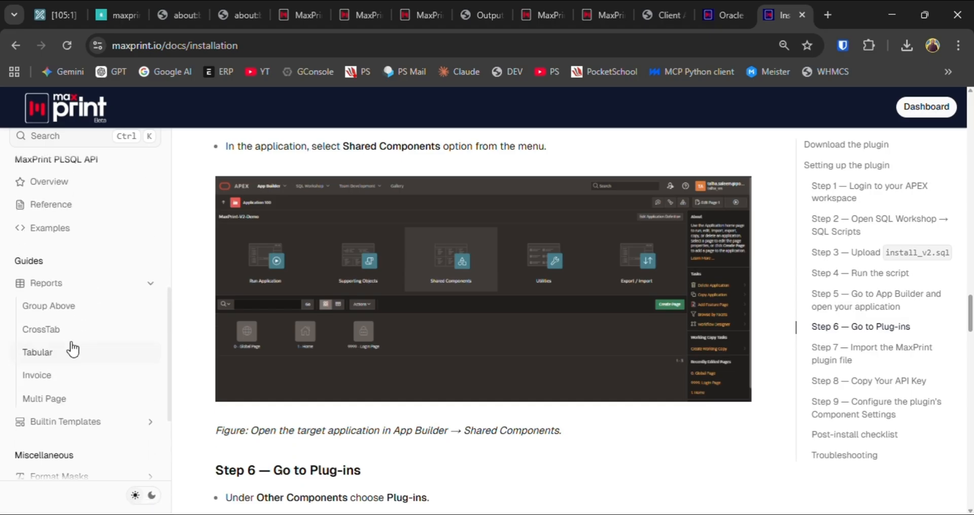
{"action": "left_click", "coordinate": [148, 283]}
{"action": "scroll", "coordinate": [76, 310], "scroll_direction": "up", "scroll_amount": 3}
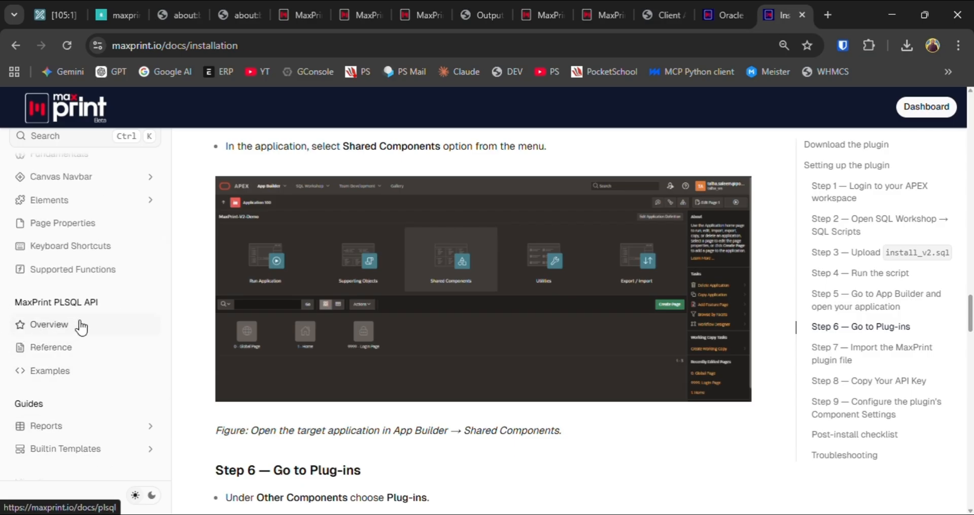
Step: Review the element guides under MaxPrint Designer, collapse the Elements section, and return to the Introduction topics
{"action": "scroll", "coordinate": [111, 300], "scroll_direction": "up", "scroll_amount": 2}
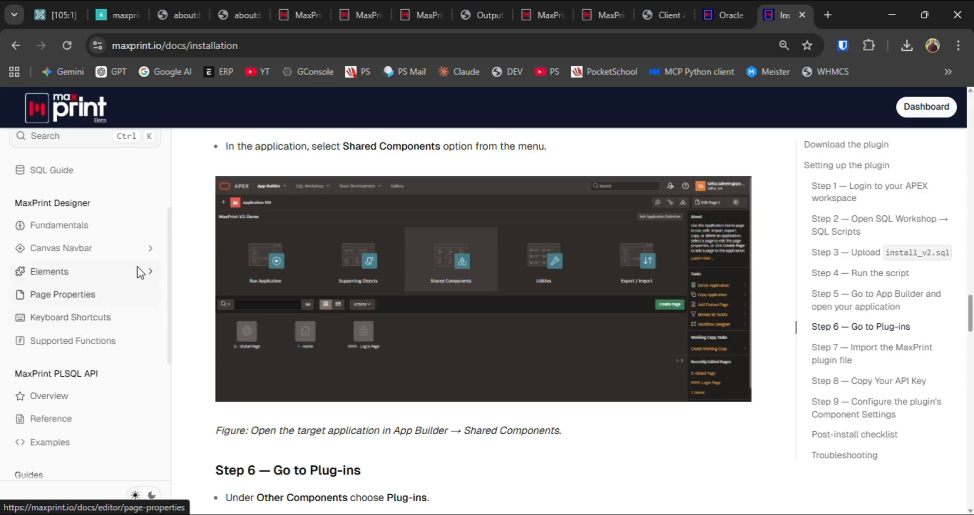
{"action": "left_click", "coordinate": [148, 271]}
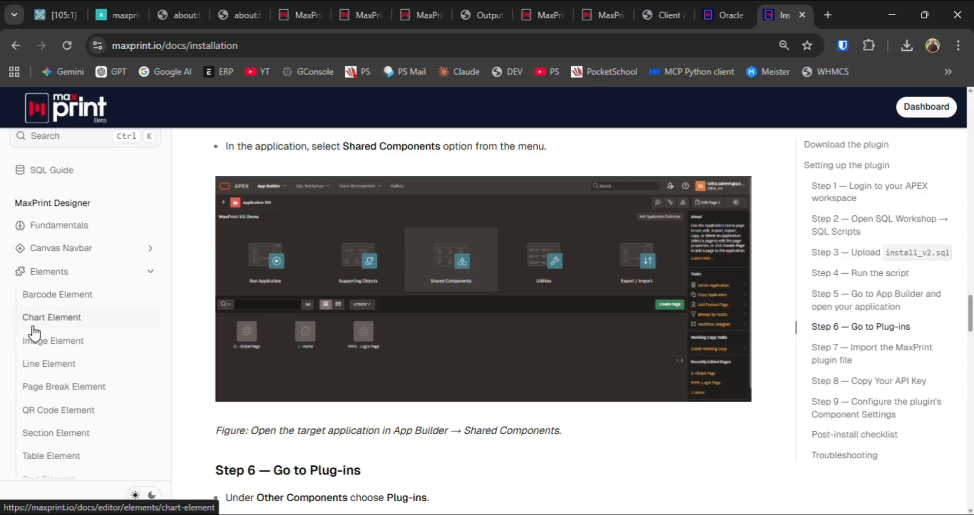
{"action": "scroll", "coordinate": [86, 348], "scroll_direction": "down", "scroll_amount": 2}
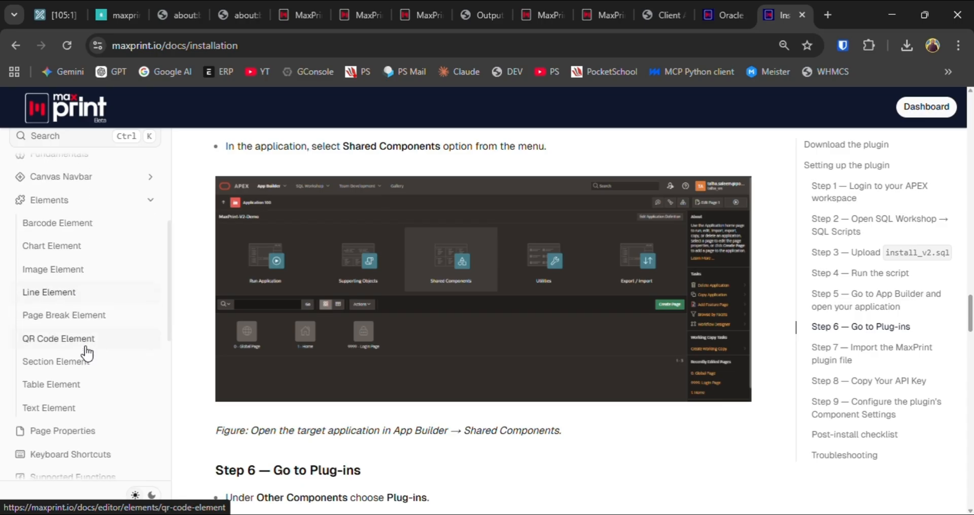
{"action": "scroll", "coordinate": [84, 349], "scroll_direction": "up", "scroll_amount": 2}
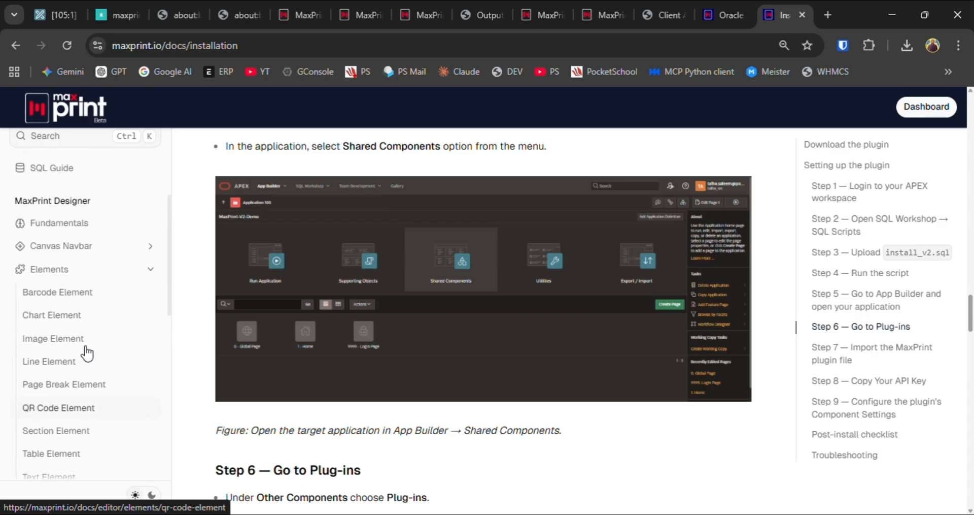
{"action": "left_click", "coordinate": [150, 272]}
{"action": "scroll", "coordinate": [158, 325], "scroll_direction": "up", "scroll_amount": 2}
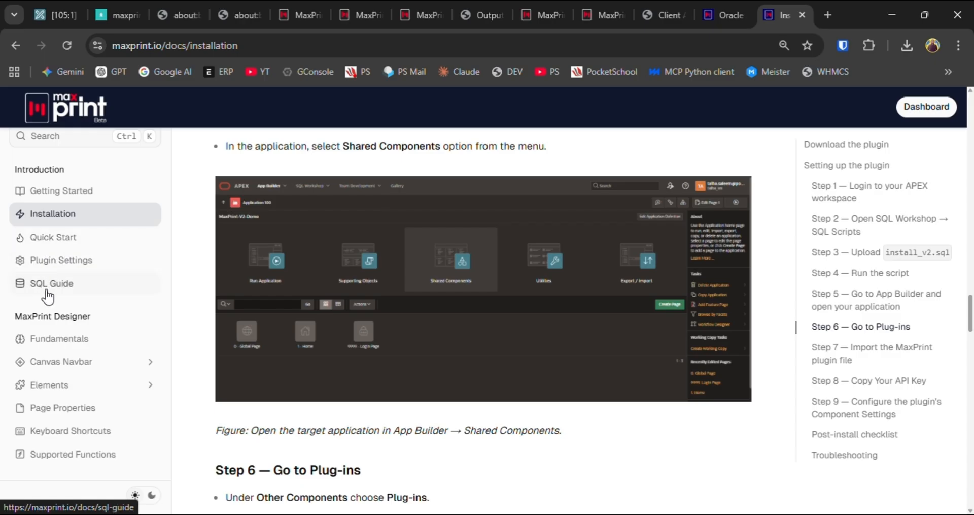
Step: Return to the APEX page designer and view the SQL Type choices of the MaxPrint_V2 action, keeping JSON Object SQL
{"action": "left_click", "coordinate": [59, 17]}
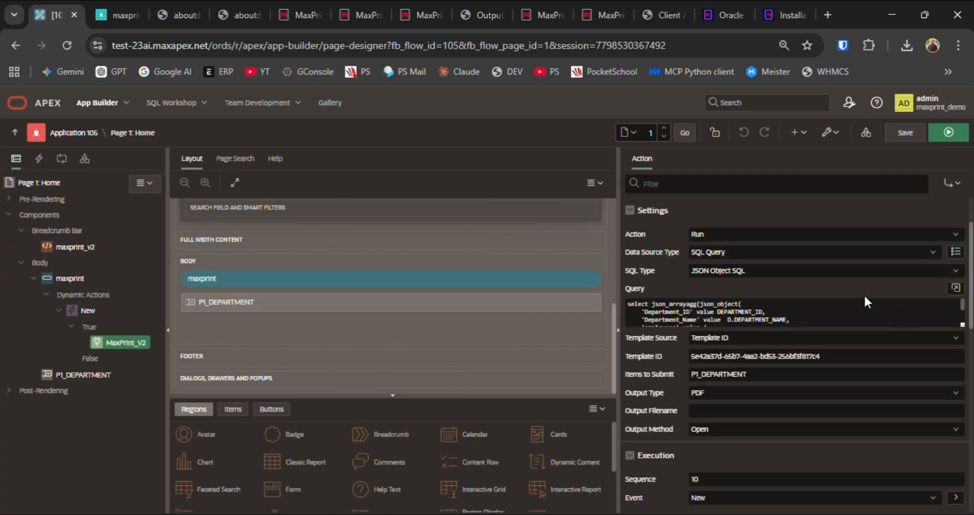
{"action": "left_click", "coordinate": [749, 271]}
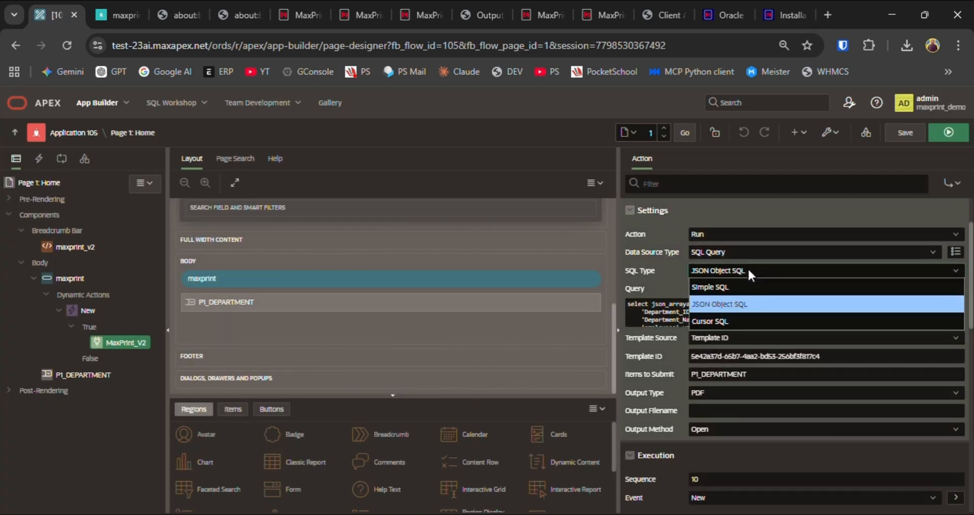
{"action": "left_click", "coordinate": [748, 271]}
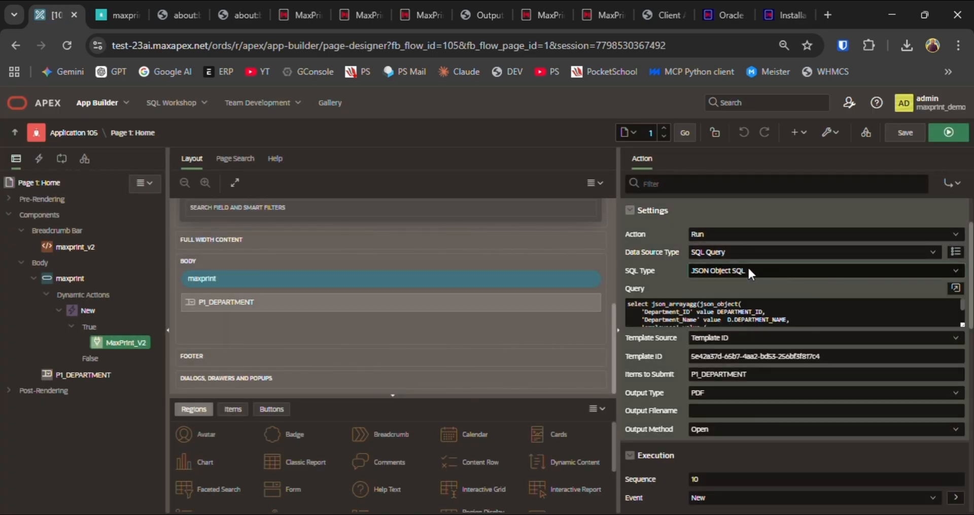
Step: Switch to the GroupAbove template in the MaxPrint designer and select the section containing the department fields and employee table
{"action": "left_click", "coordinate": [350, 14]}
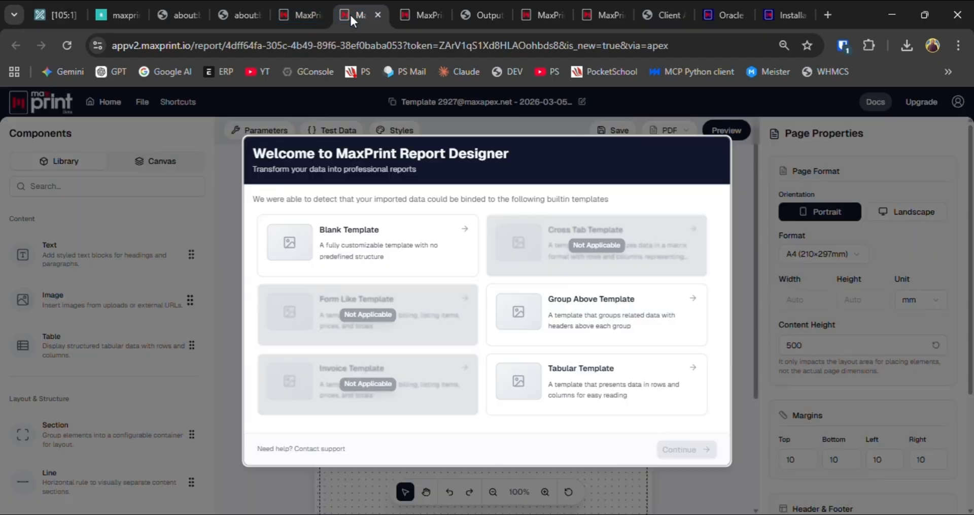
{"action": "left_click", "coordinate": [283, 15]}
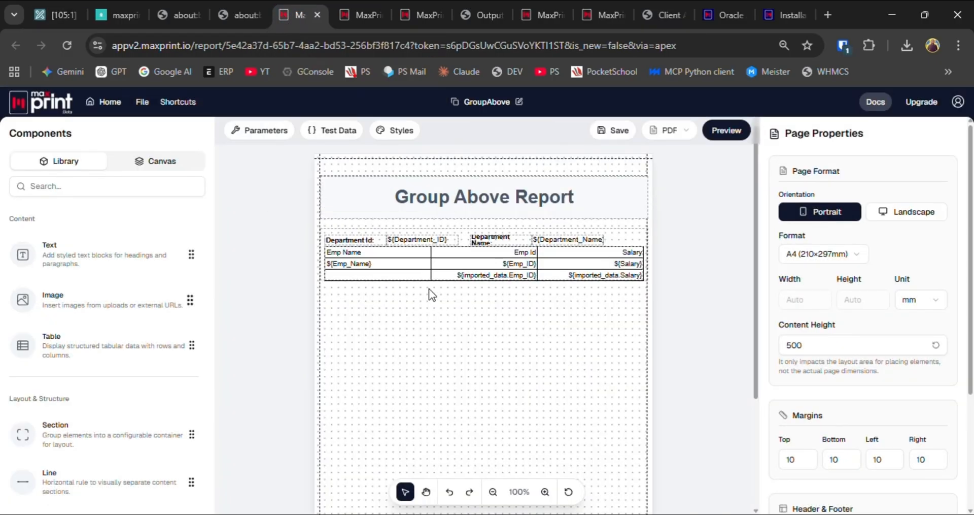
{"action": "left_click", "coordinate": [619, 236]}
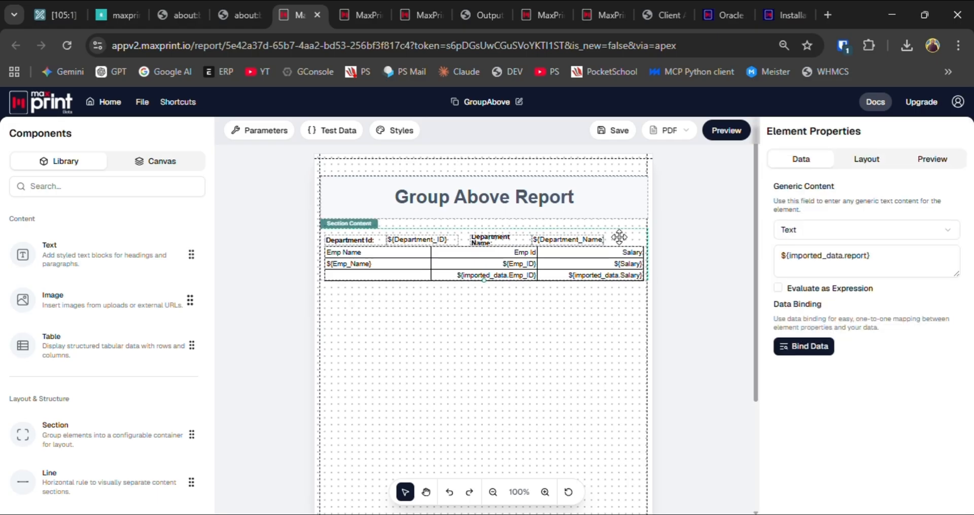